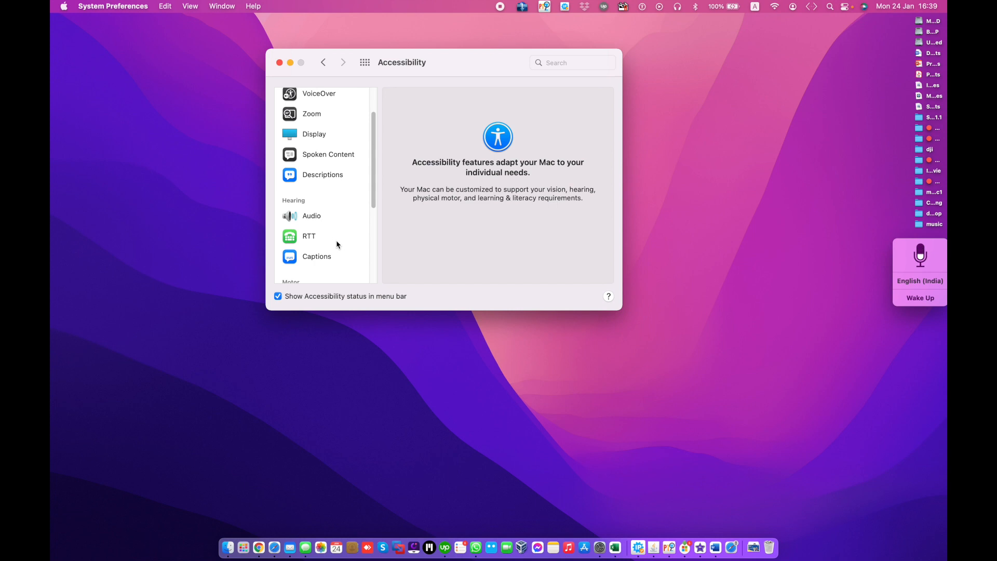
Step: Look through the full list of accessibility features, from Vision and Hearing to Motor and General
scroll(337, 244, down, 2)
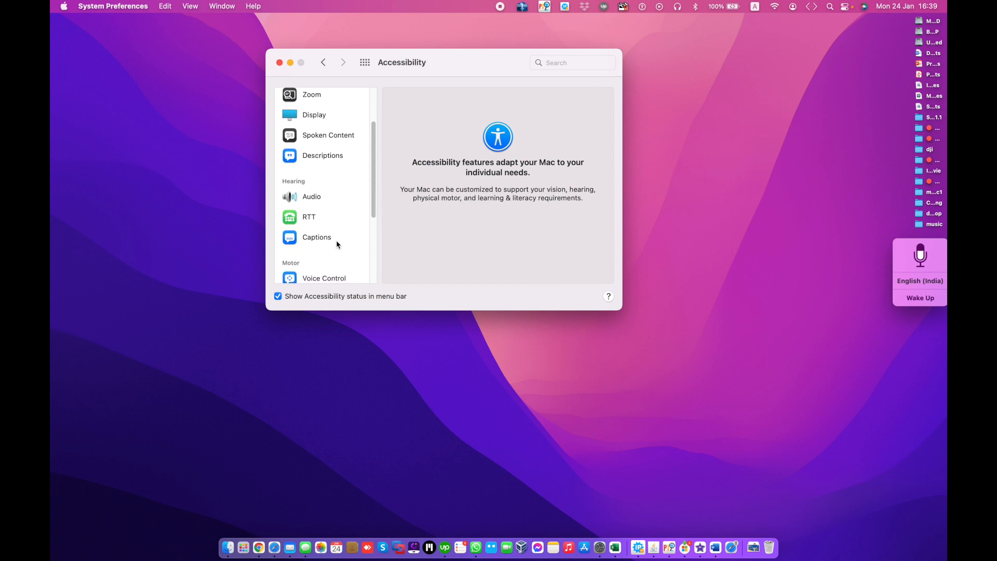
scroll(330, 202, up, 5)
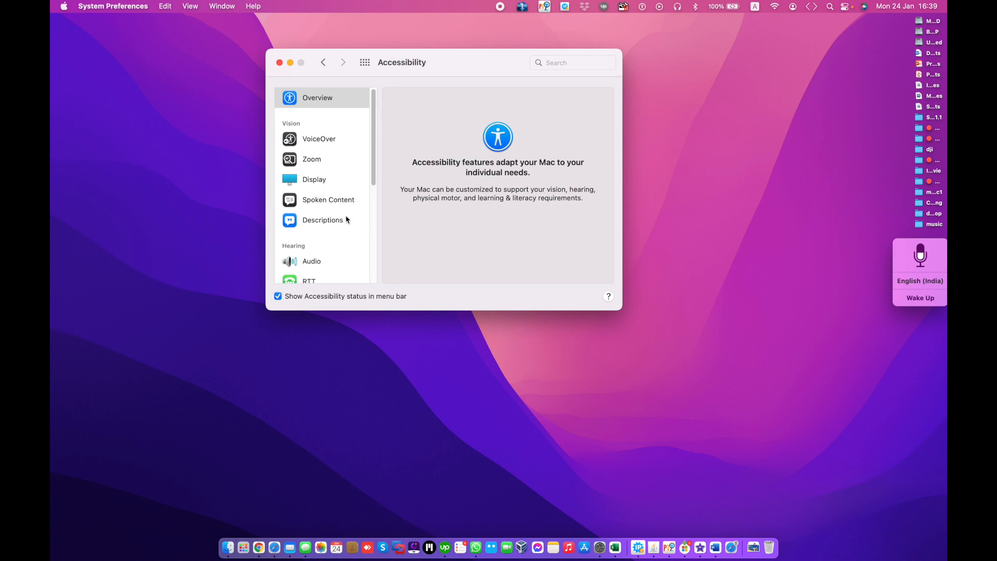
scroll(341, 232, down, 1)
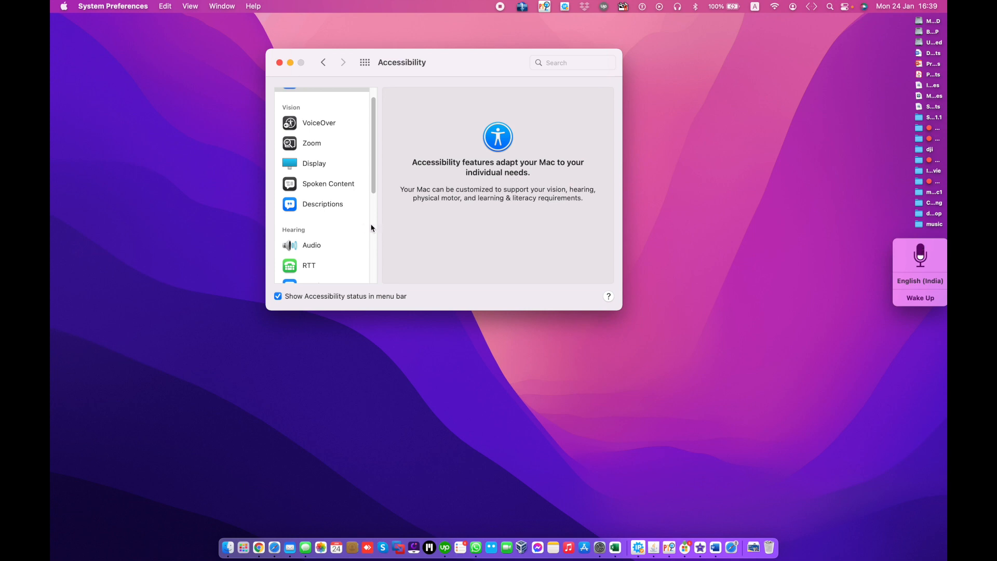
scroll(349, 232, down, 3)
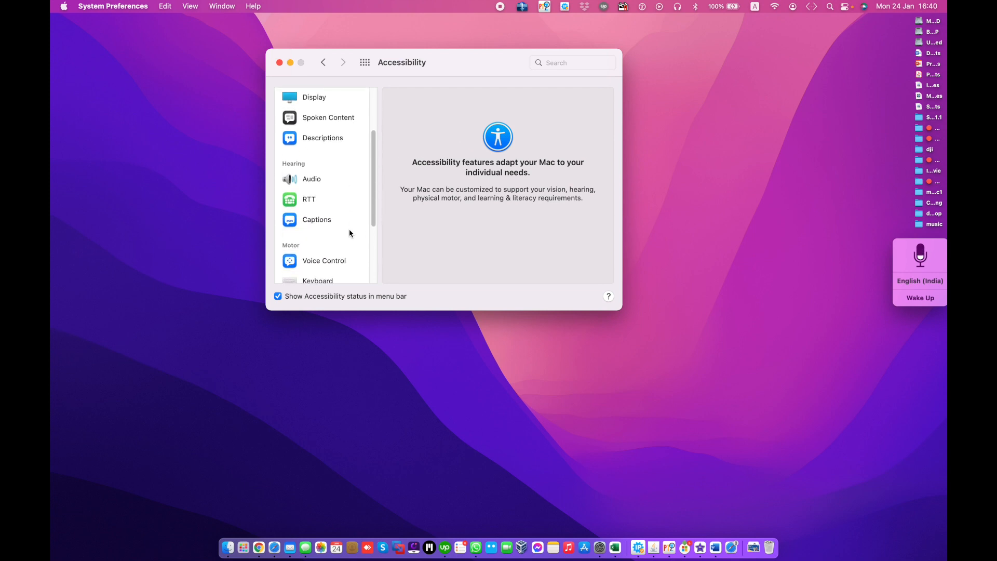
scroll(349, 230, down, 3)
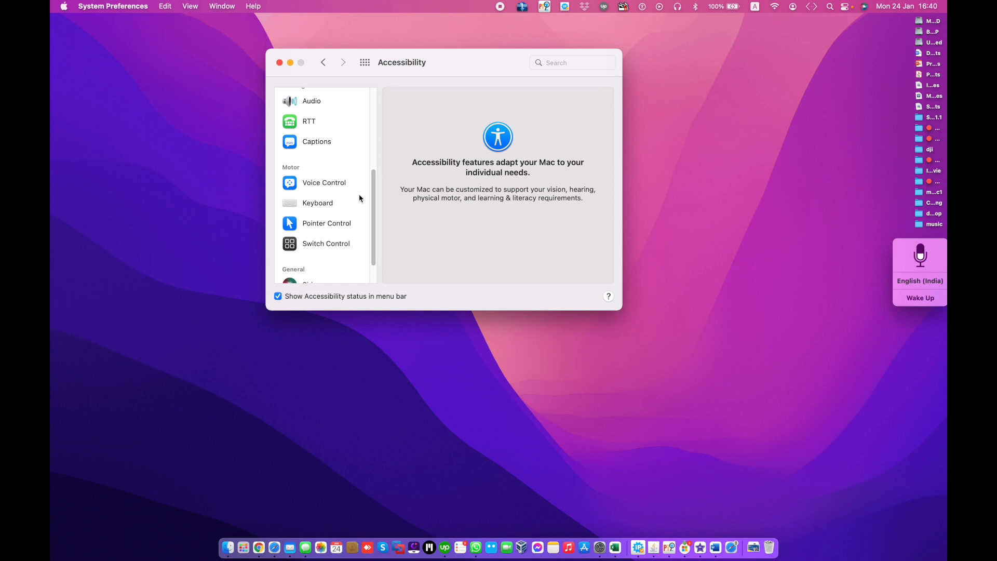
scroll(349, 211, down, 1)
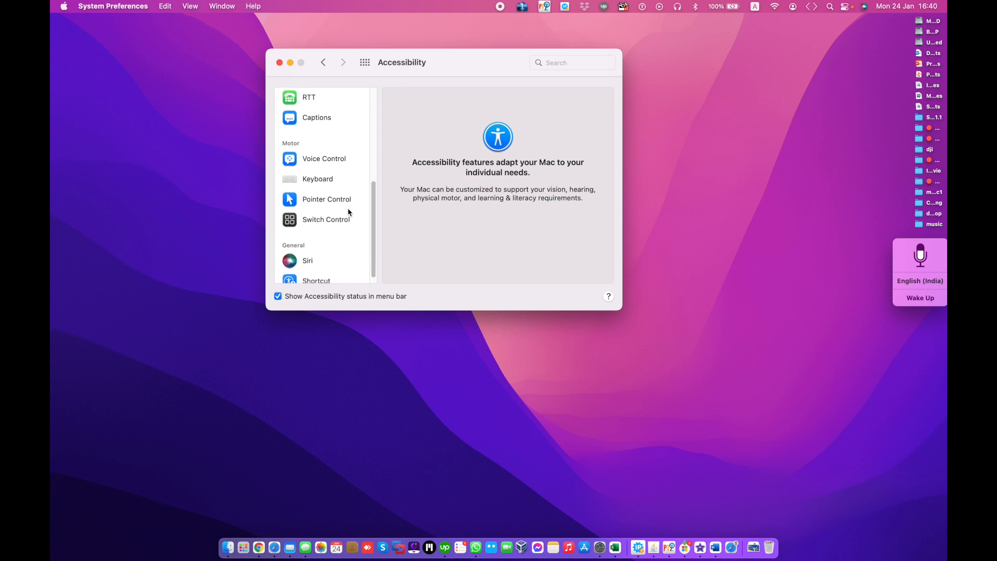
scroll(349, 210, up, 1)
scroll(349, 210, up, 1)
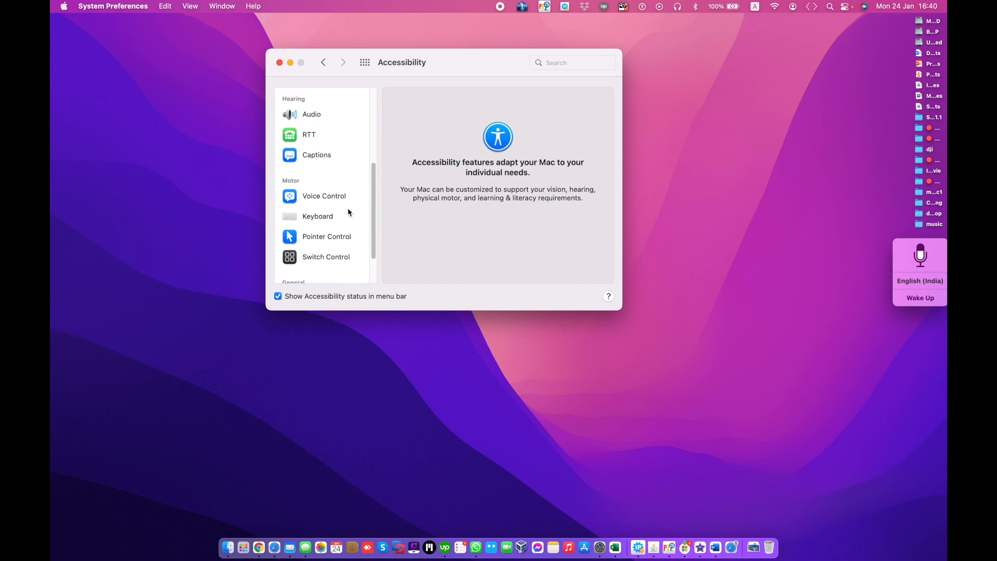
scroll(349, 210, down, 1)
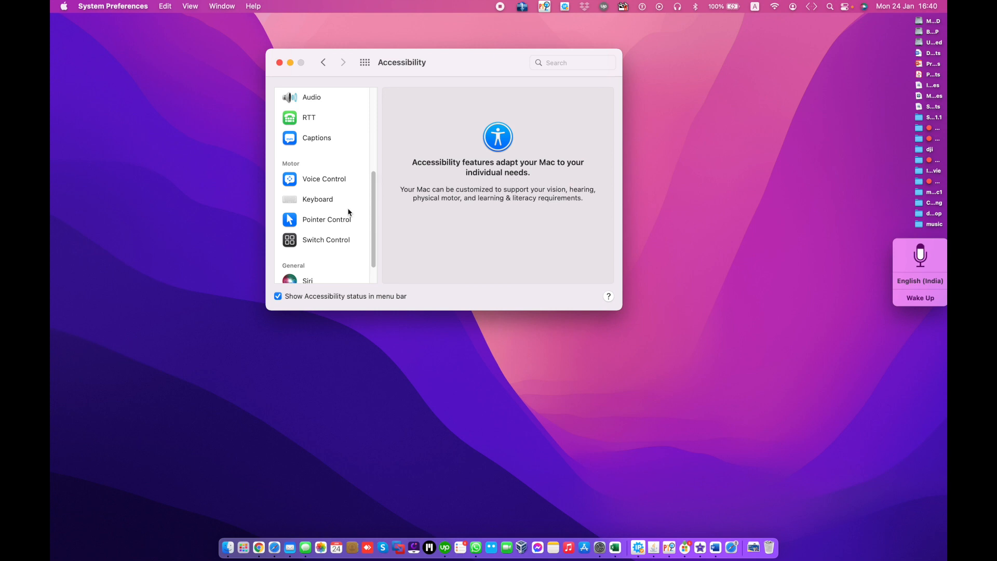
scroll(349, 212, down, 2)
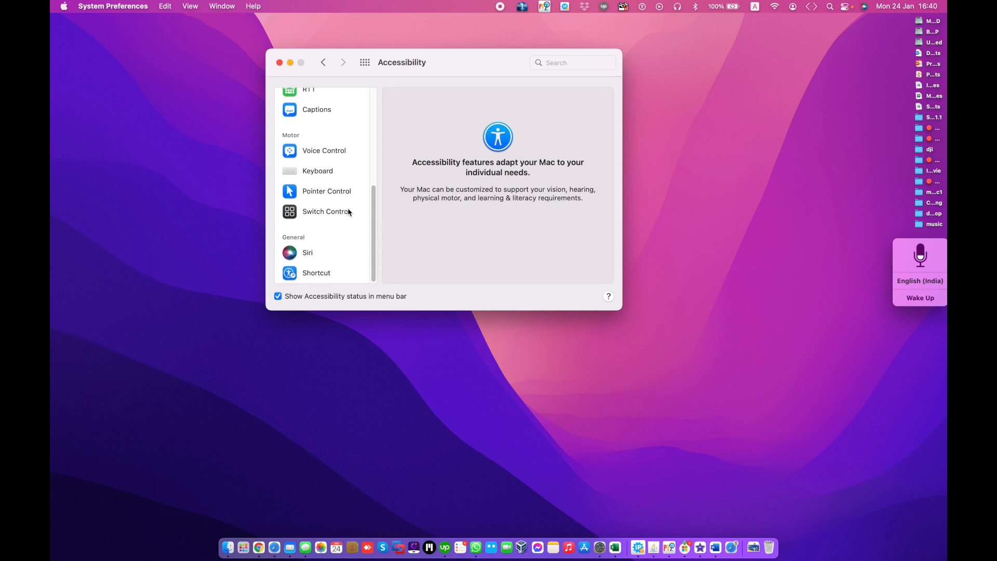
scroll(311, 189, up, 1)
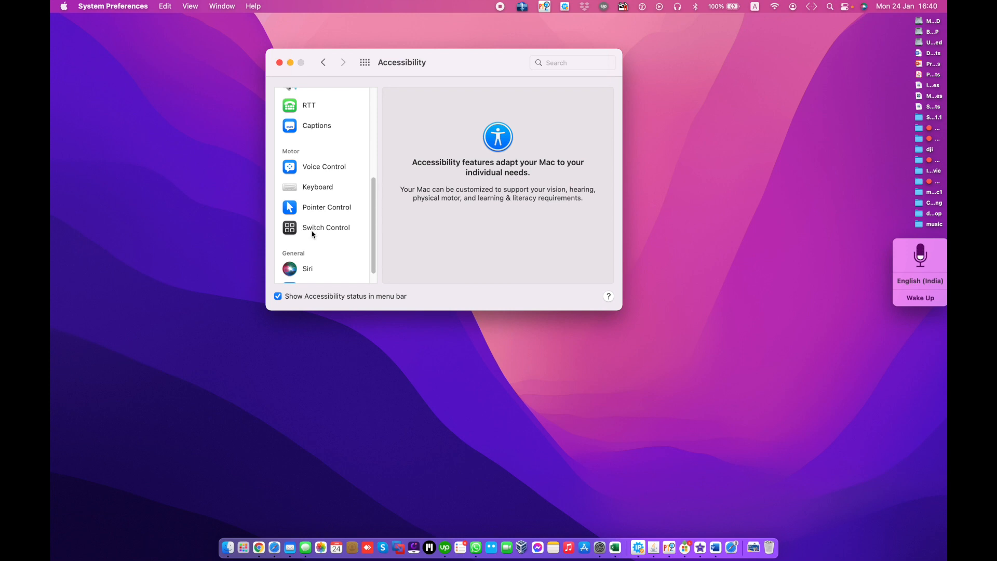
scroll(313, 234, down, 2)
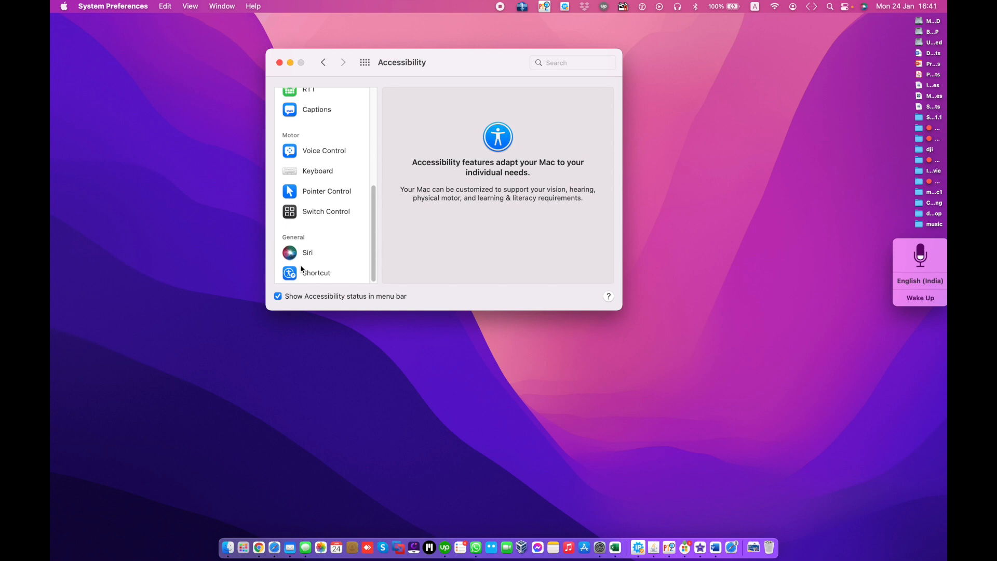
scroll(301, 269, up, 10)
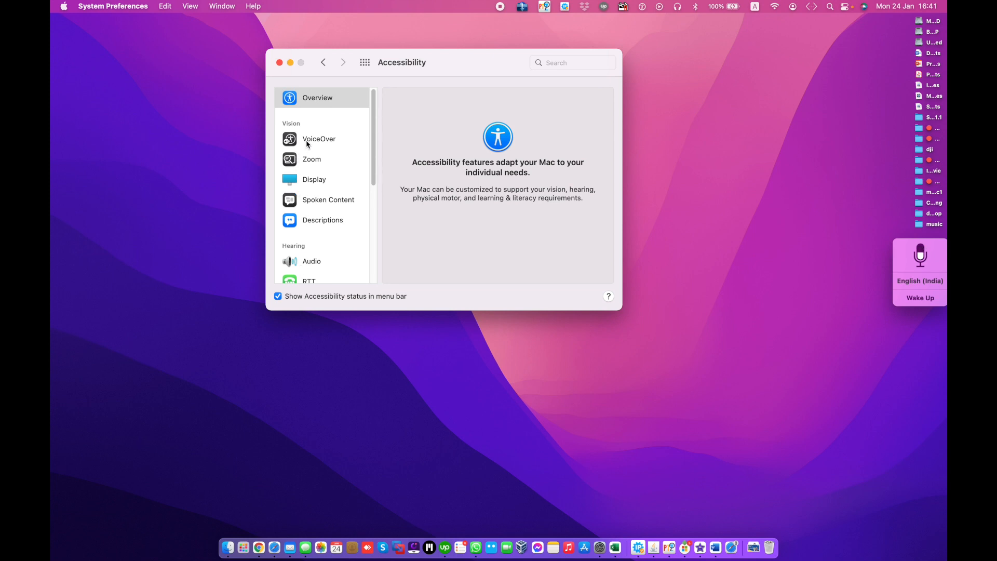
Step: Show the VoiceOver settings, view the opening page of VoiceOver Training and quit the training
click(321, 147)
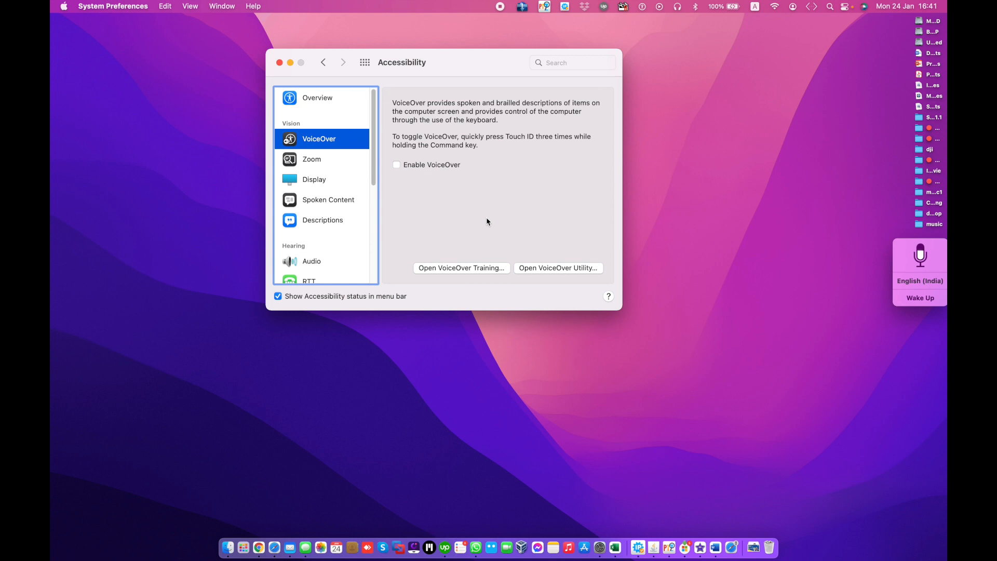
click(434, 270)
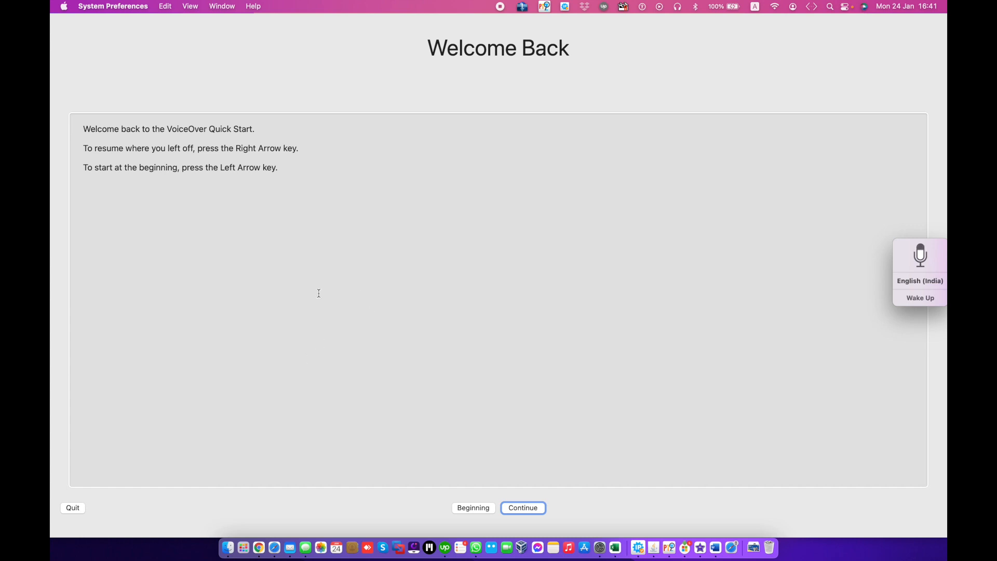
click(71, 508)
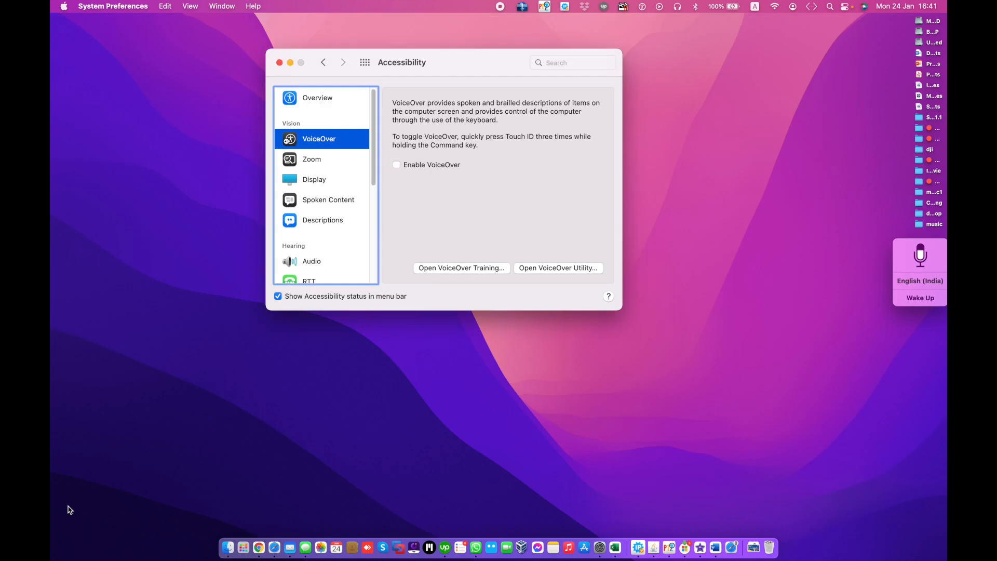
Step: Open VoiceOver Utility and try switching VoiceOver on and off, choosing Use VoiceOver in the welcome dialog
click(550, 267)
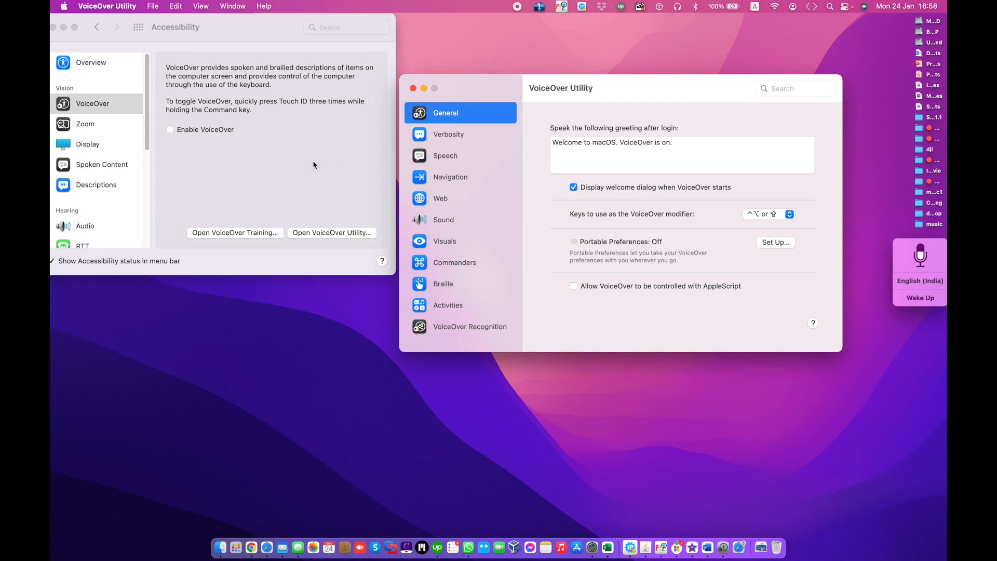
click(182, 132)
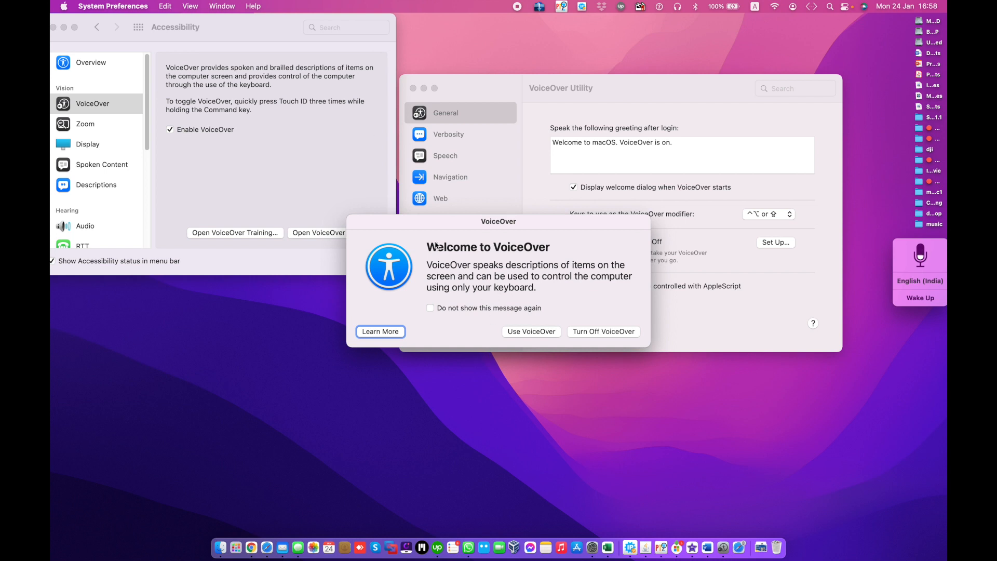
click(207, 130)
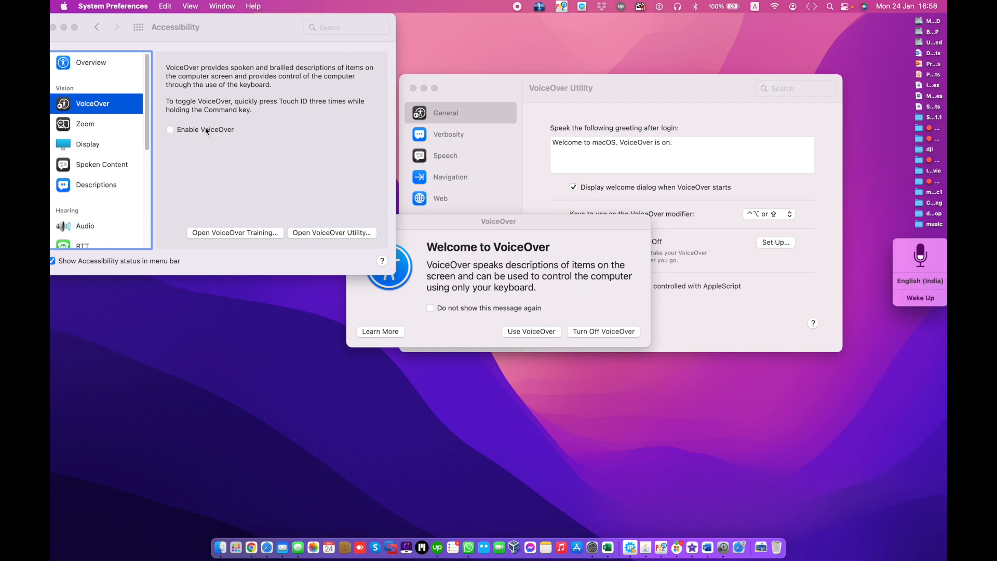
click(520, 330)
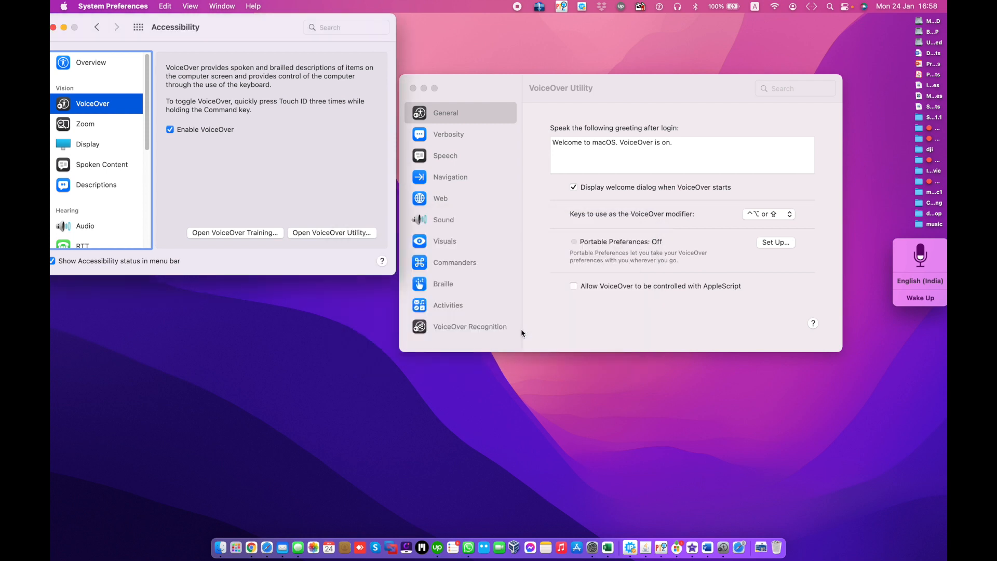
click(189, 130)
Step: Disable the welcome dialog at VoiceOver startup and test this by switching VoiceOver on and off
click(573, 187)
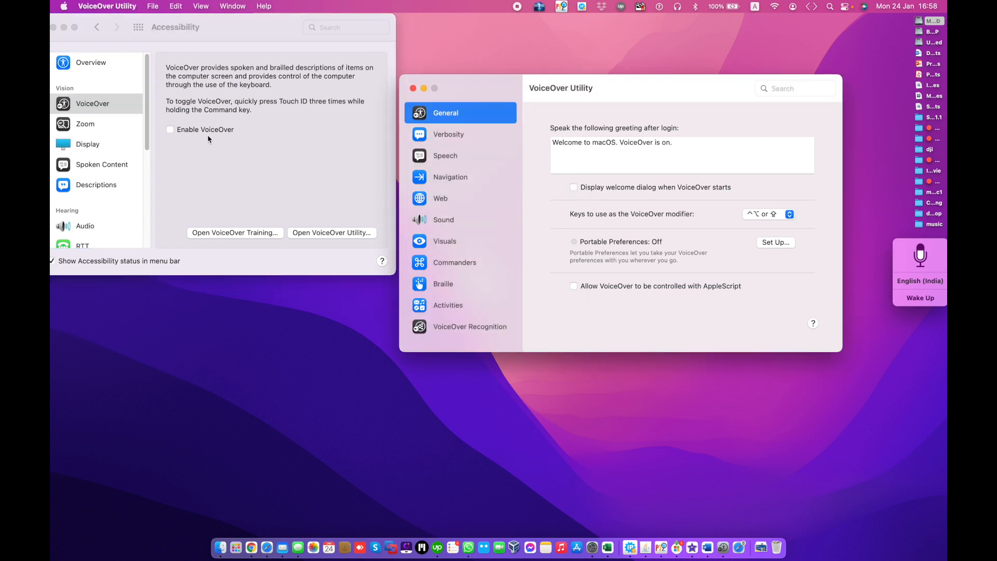
click(192, 130)
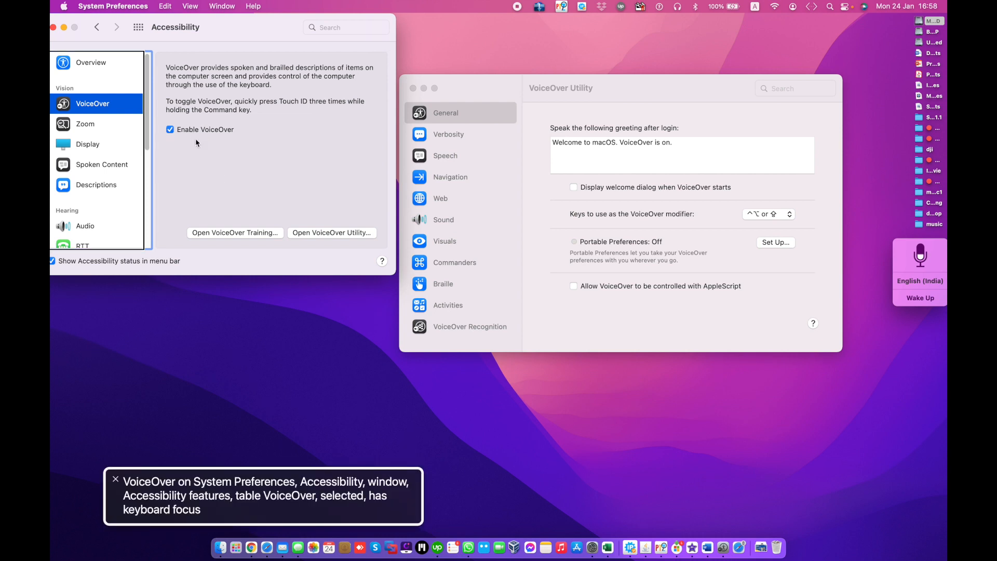
click(170, 131)
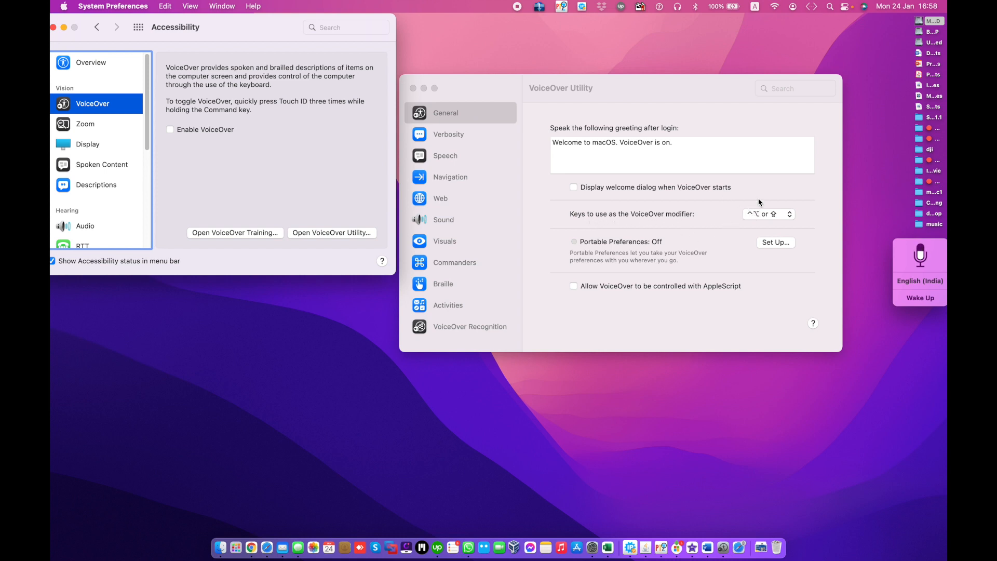
Step: Set the VoiceOver modifier to Caps Lock and enable VoiceOver
click(765, 215)
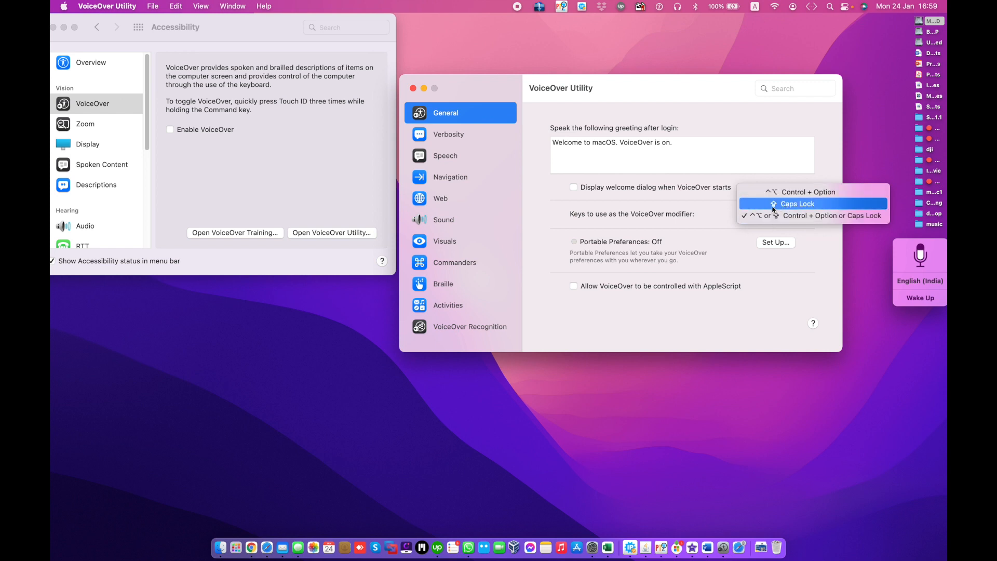
click(773, 210)
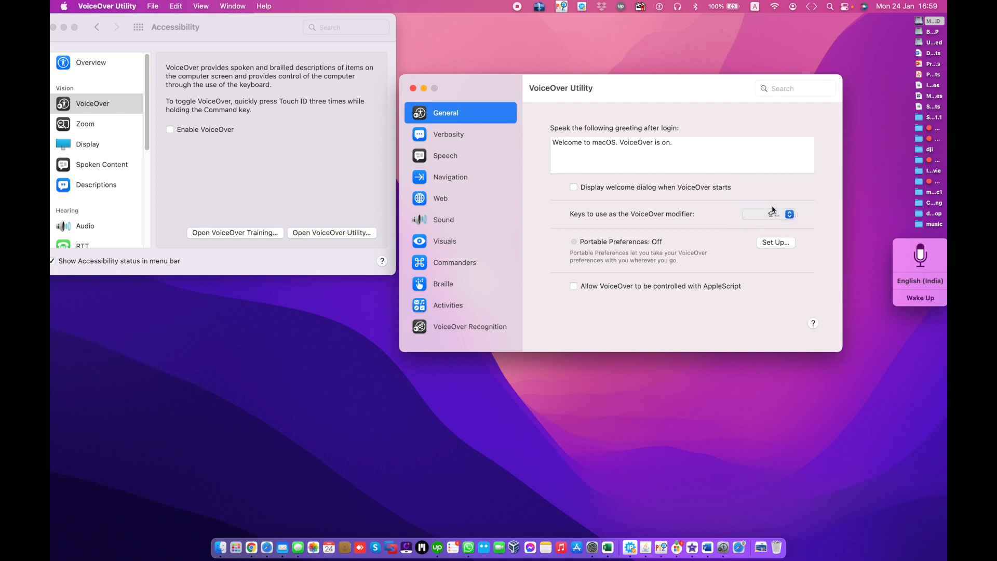
click(170, 130)
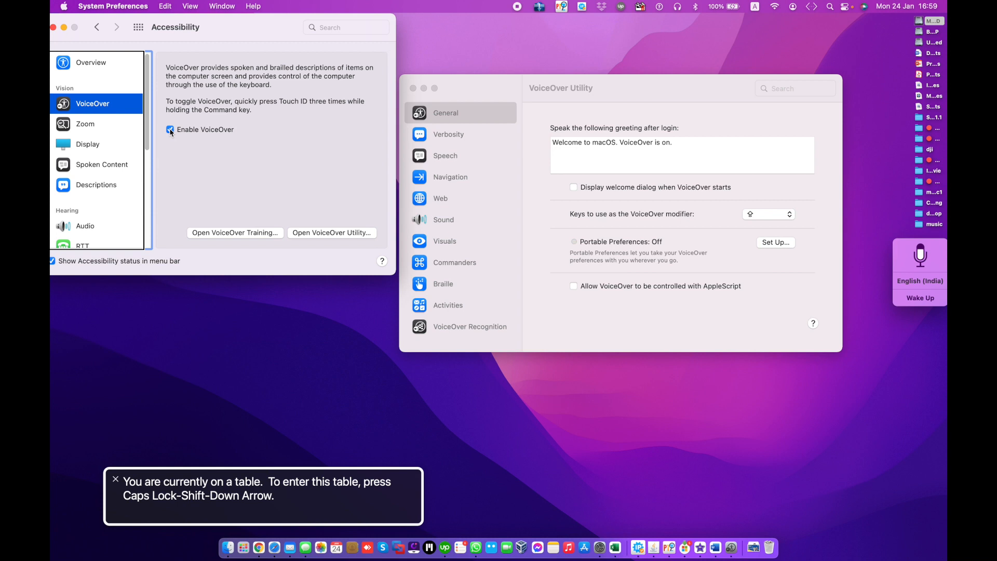
Step: Move the VoiceOver cursor repeatedly into and out of the VoiceOver row's text in the features table, and turn VoiceOver off
key(Caps_Lock+shift+Down)
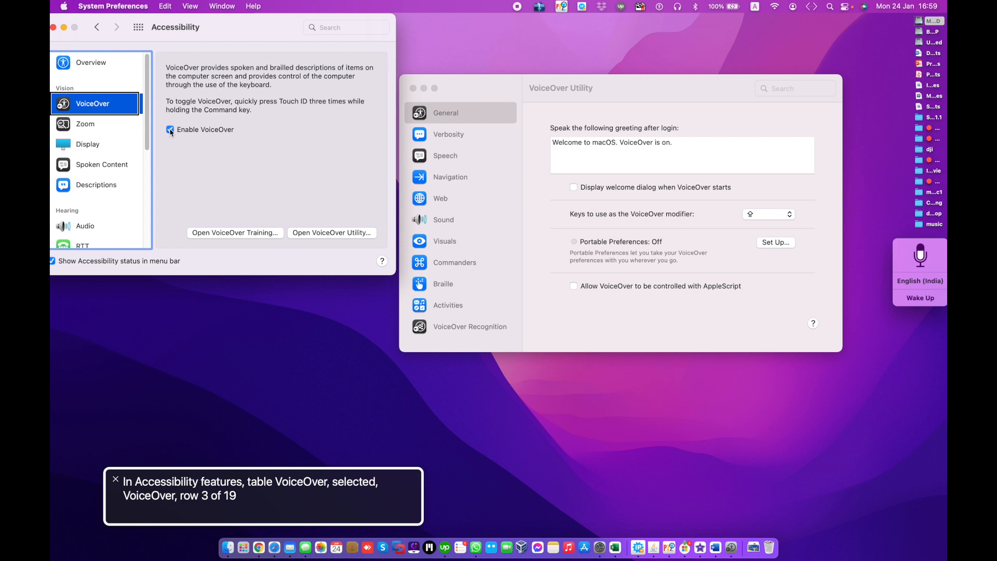
key(Caps_Lock+shift+Down)
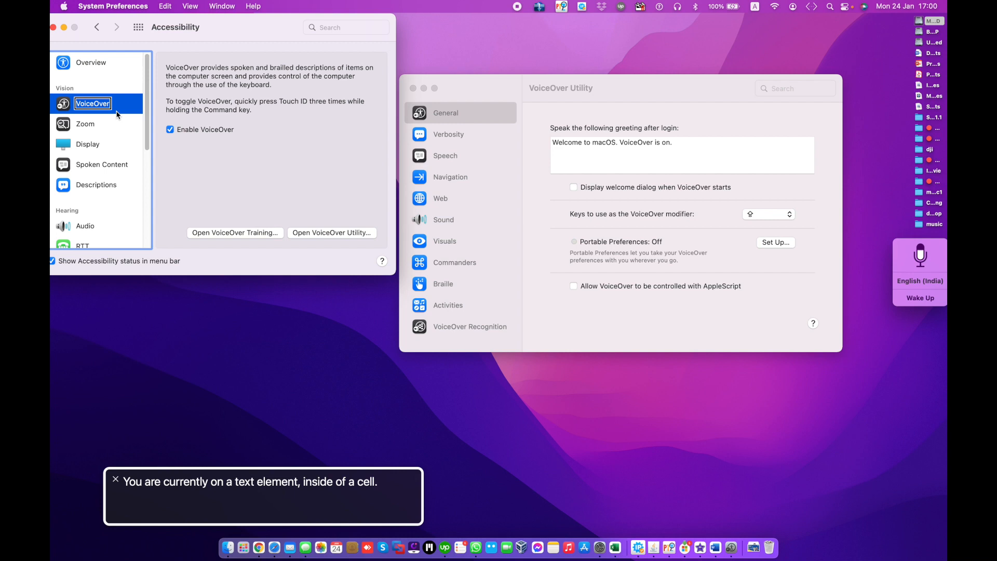
key(ctrl+alt+shift+Up)
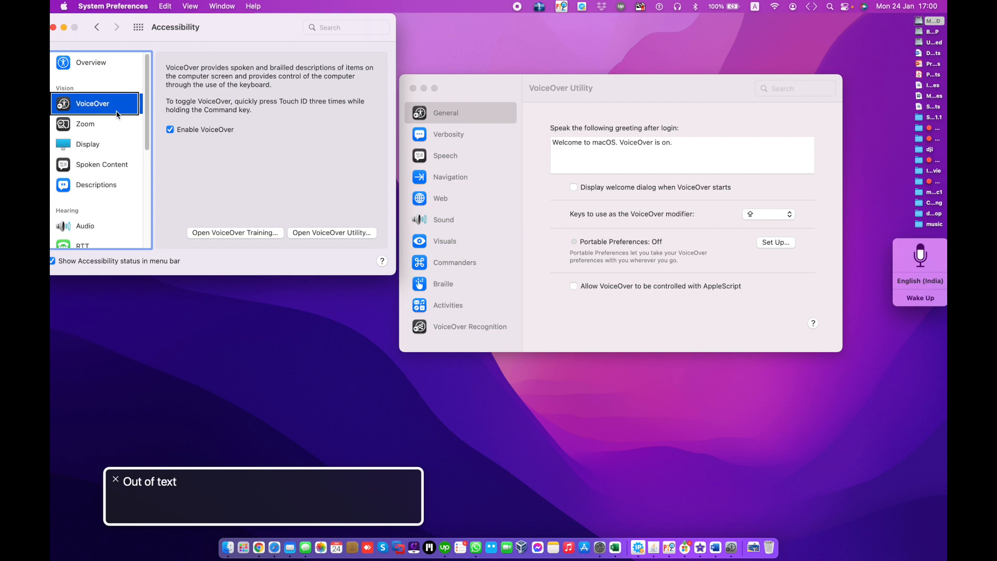
key(ctrl+alt+shift+Down)
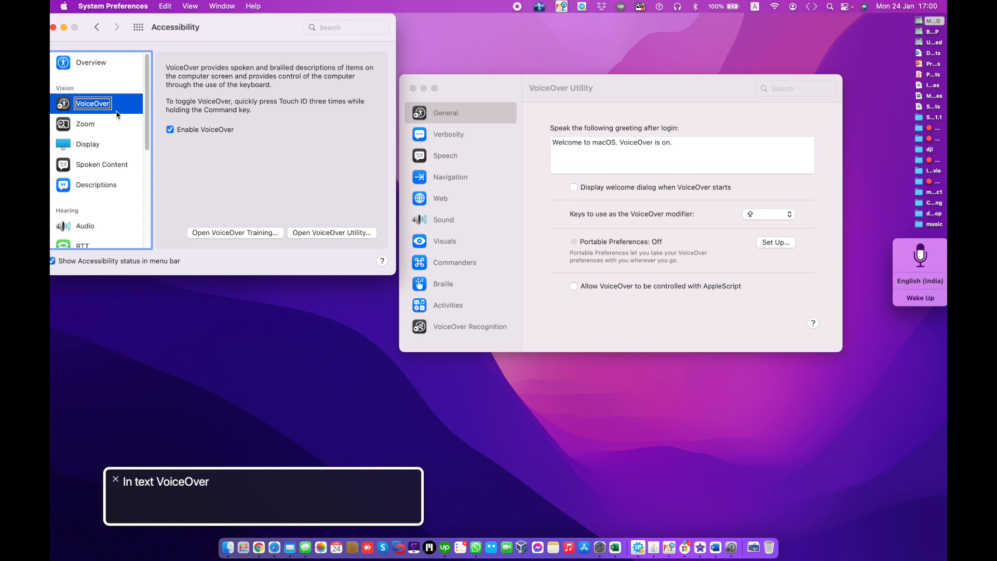
key(ctrl+alt+shift+Up)
key(ctrl+alt+shift+Down)
key(ctrl+alt+shift+Up)
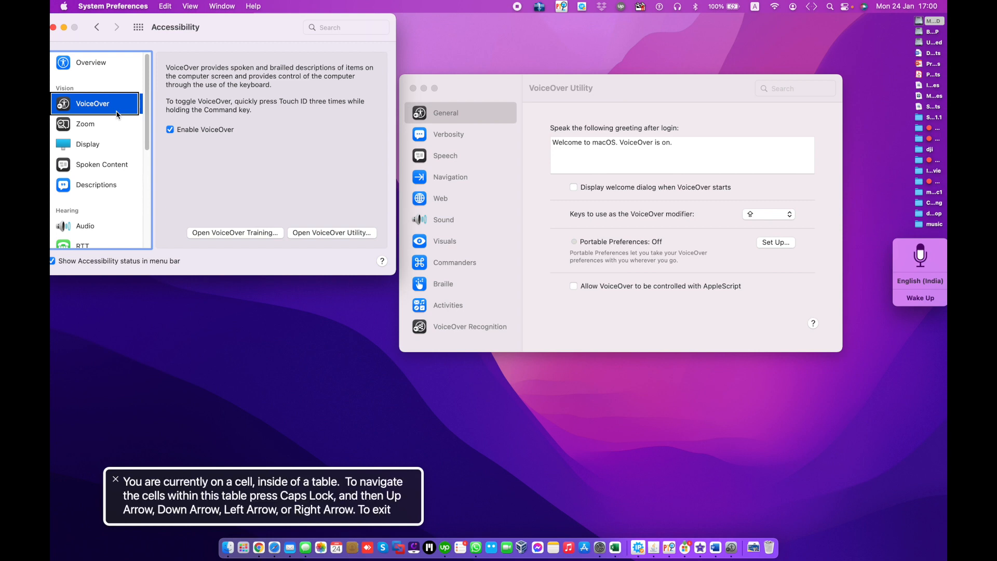
click(172, 131)
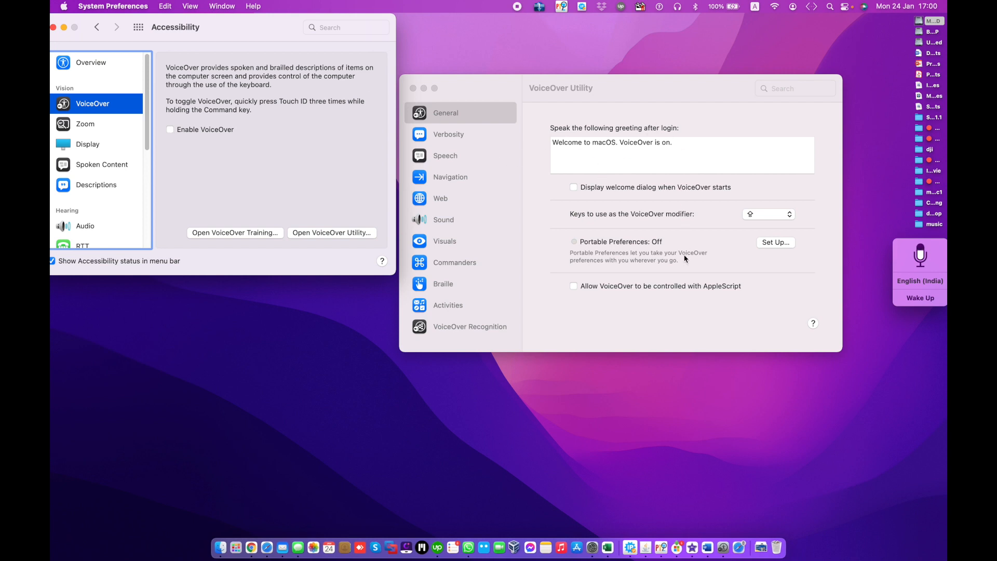
Step: View the external drive selection for VoiceOver's Portable Preferences and cancel the setup
click(776, 242)
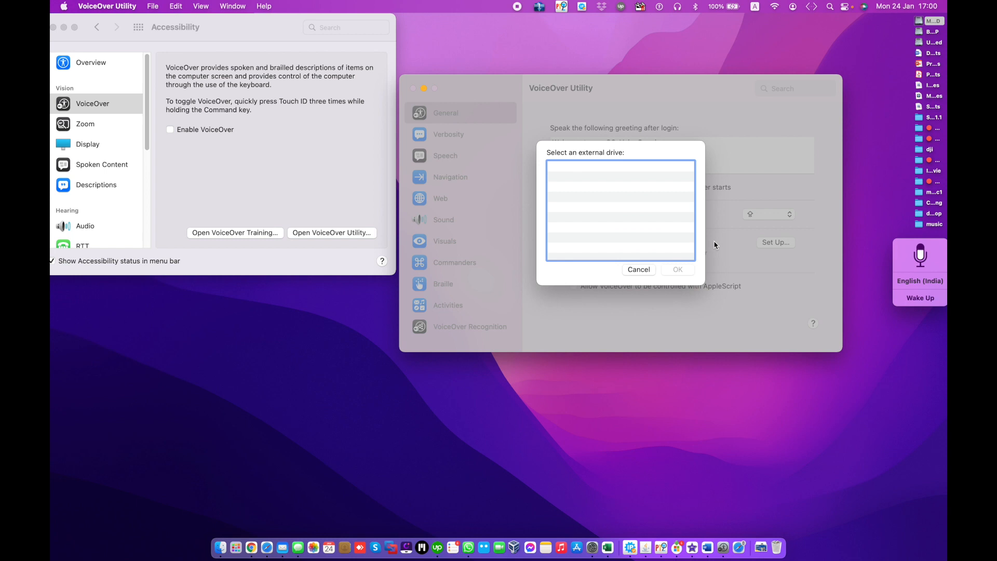
click(638, 270)
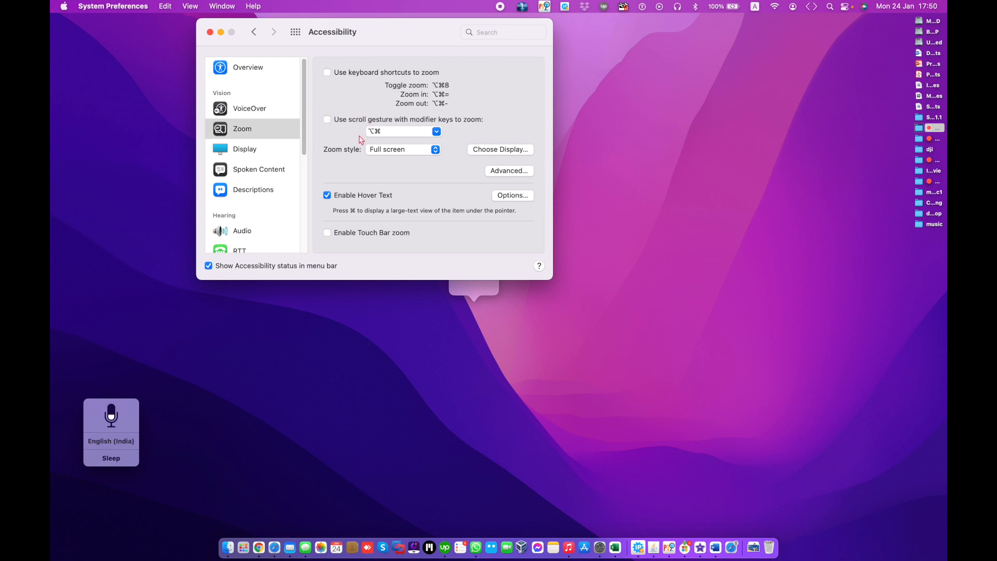
Step: Enable keyboard shortcuts for Zoom and test them by zooming the screen in and out several times
click(340, 78)
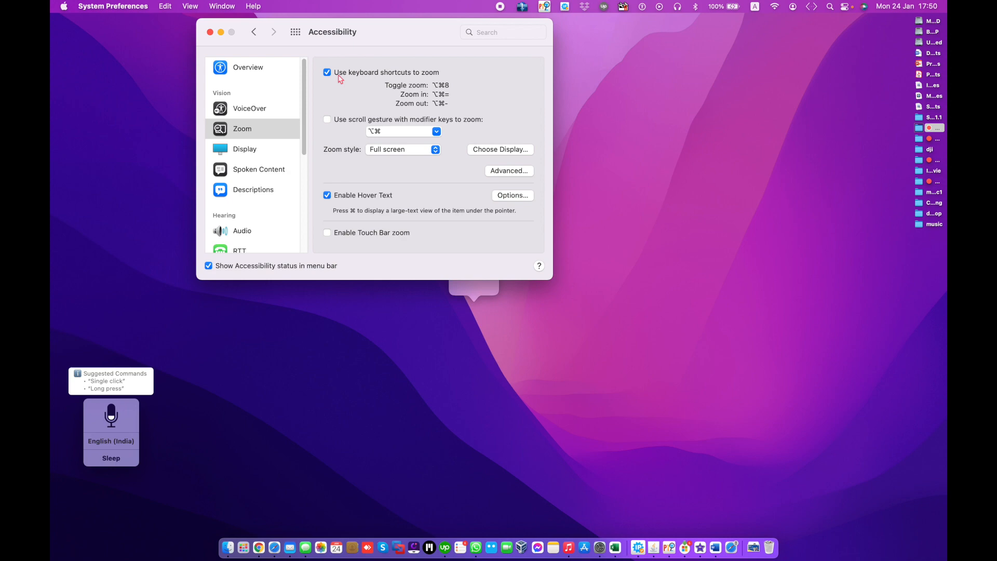
key(alt+super+equal)
key(alt+super+equal)
key(alt+super+minus)
key(alt+super+minus)
key(alt+super+equal)
key(alt+super+minus)
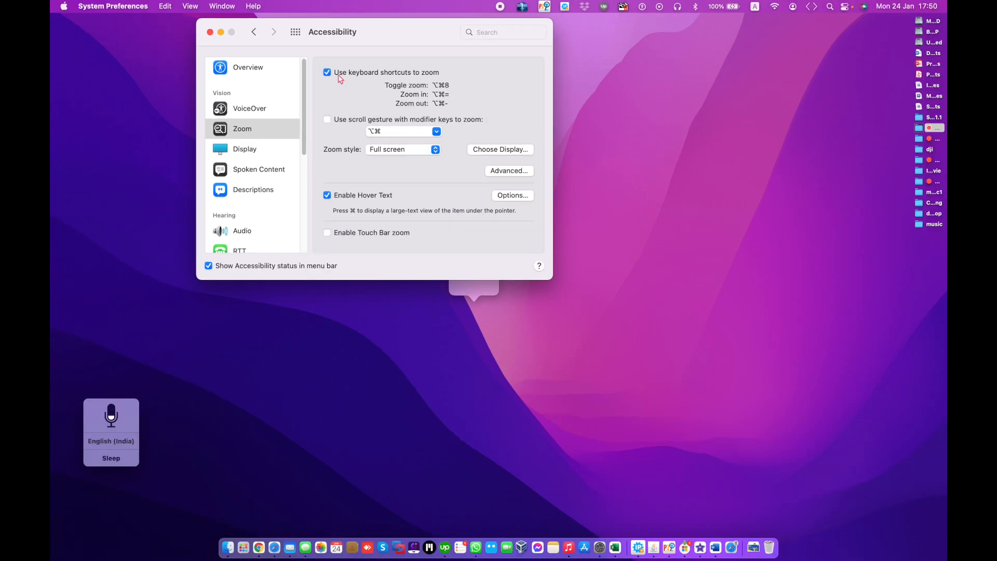
Step: Disable keyboard shortcuts for Zoom and enable the scroll gesture for zooming with Control as its modifier key
click(350, 75)
click(400, 131)
click(436, 132)
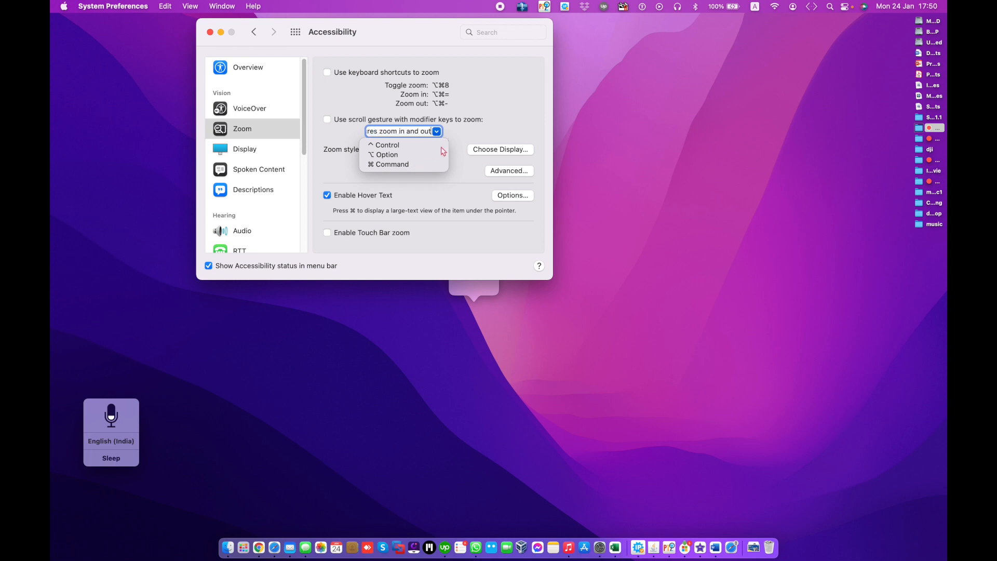
click(465, 120)
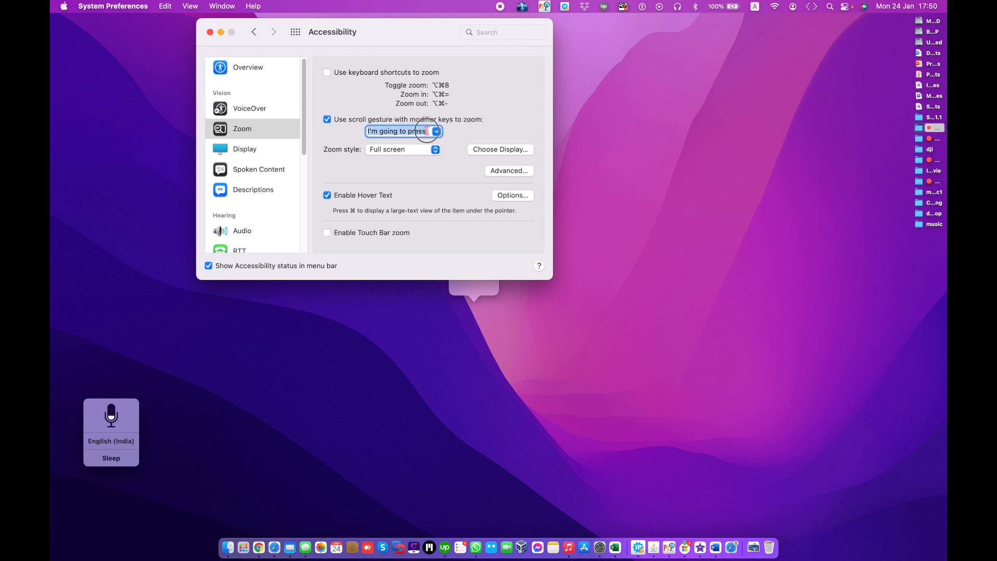
click(447, 122)
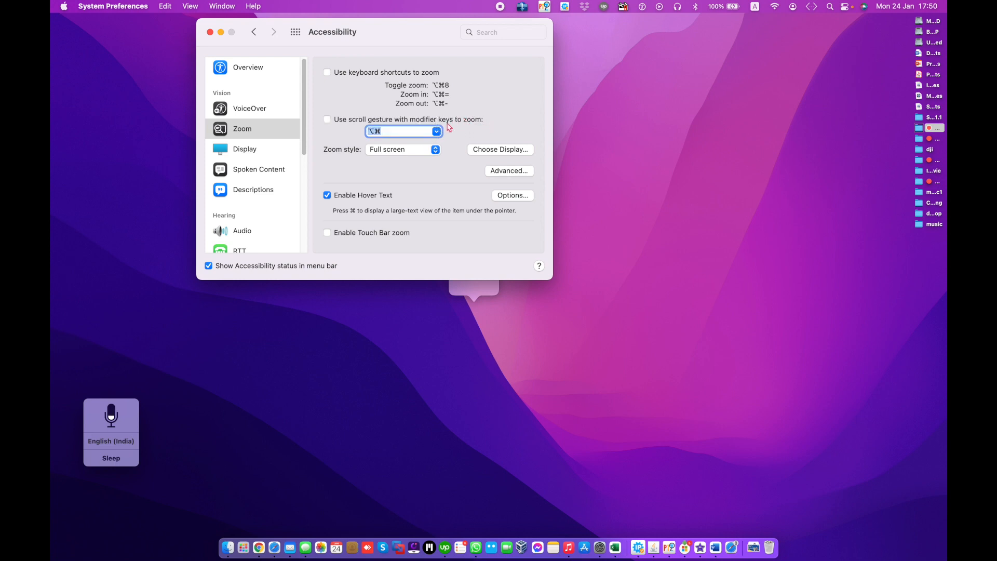
click(437, 130)
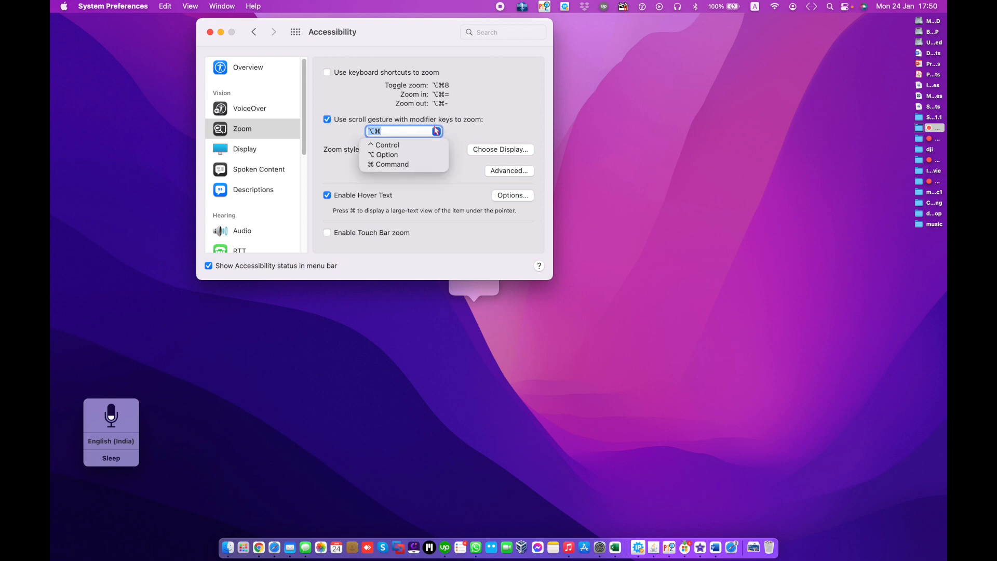
click(394, 146)
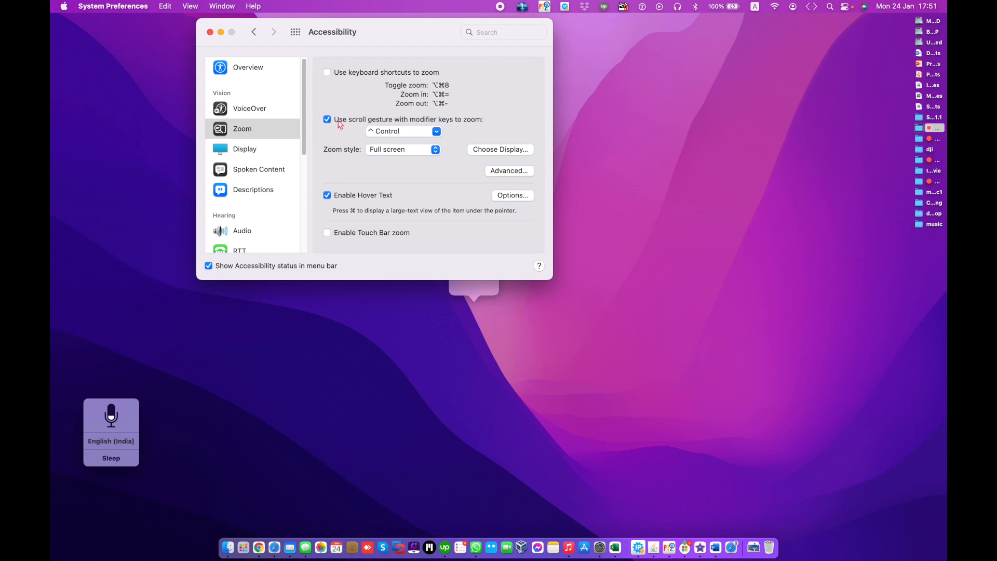
Step: Test the Control scroll gesture by zooming the full screen in and out several times
scroll(338, 121, up, 3)
scroll(337, 121, down, 4)
scroll(338, 121, up, 5)
scroll(338, 120, down, 4)
scroll(338, 120, up, 3)
scroll(337, 120, down, 3)
scroll(338, 121, up, 4)
scroll(338, 121, down, 4)
scroll(338, 122, up, 4)
scroll(338, 121, down, 4)
Step: Turn the zoom scroll gesture off, view the available zoom styles, and turn the gesture back on
click(339, 122)
click(405, 152)
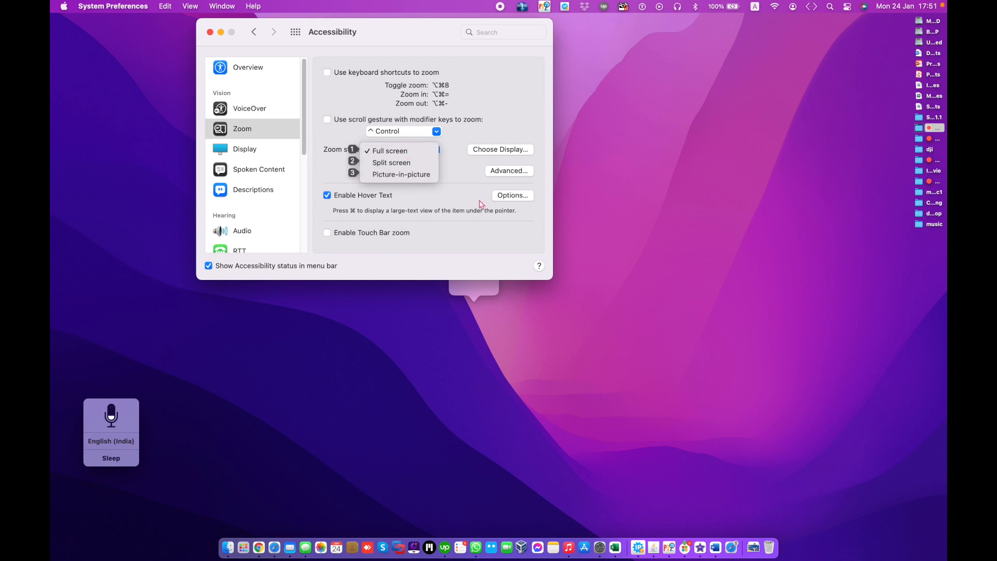
click(472, 183)
click(416, 154)
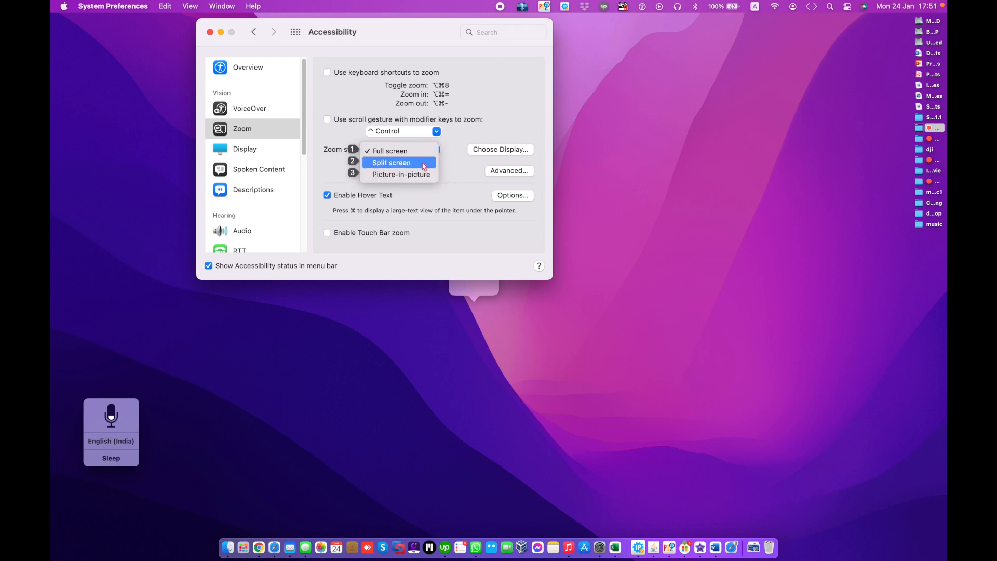
click(444, 173)
click(365, 121)
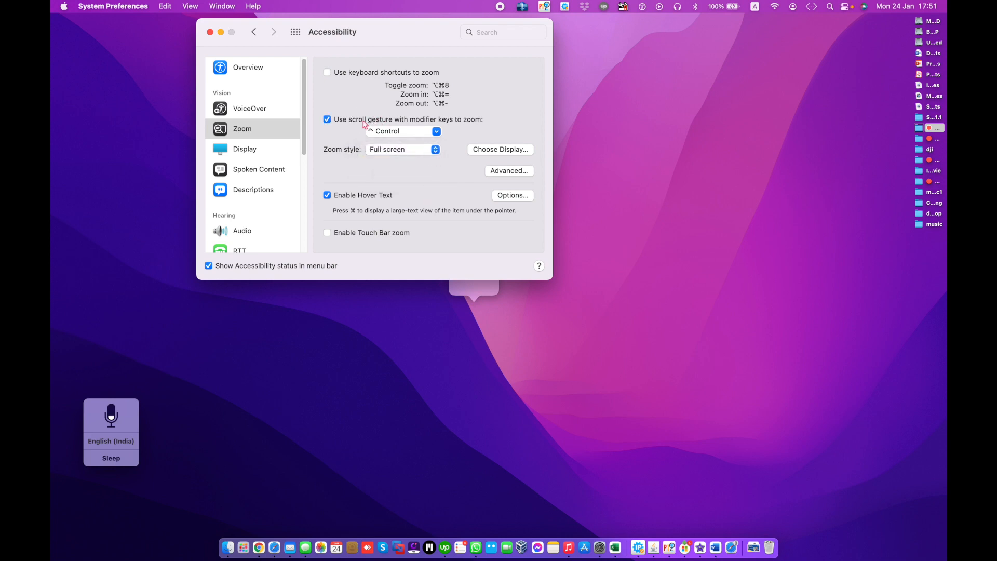
Step: Zoom the screen in and out in the Full screen style while viewing the zoom style choices
click(385, 150)
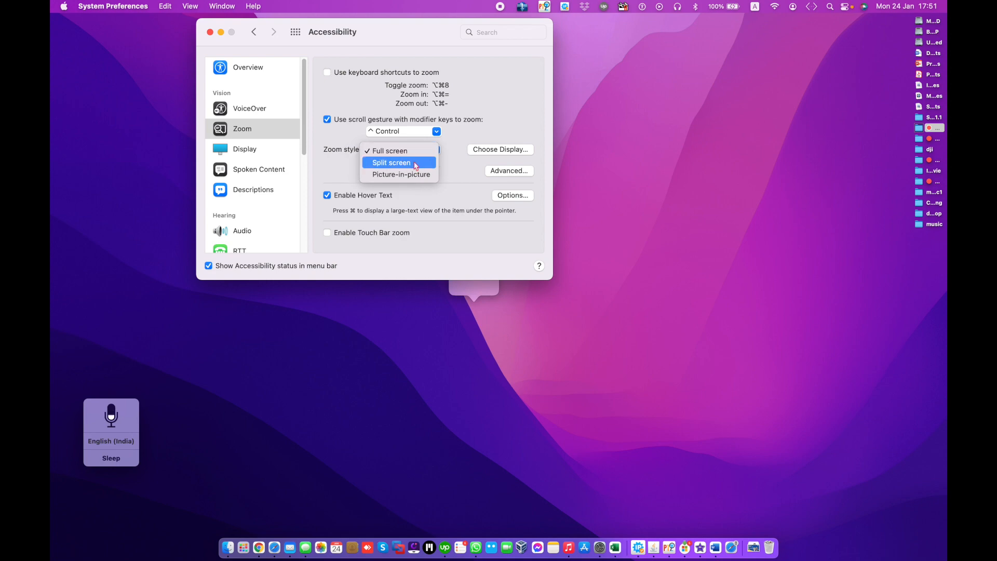
scroll(415, 166, up, 4)
scroll(415, 166, down, 4)
scroll(416, 165, up, 3)
scroll(416, 166, down, 3)
click(442, 183)
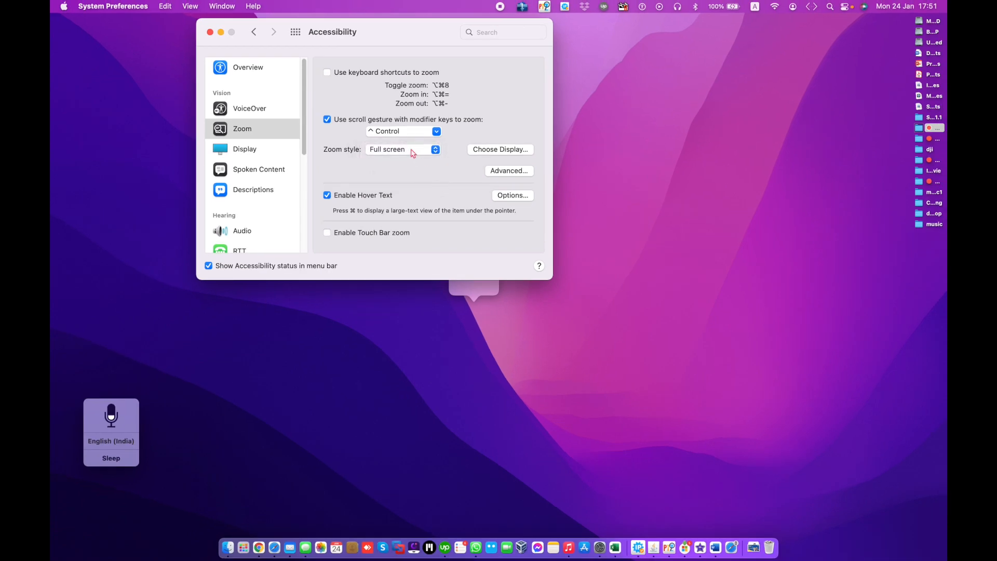
Step: Set the zoom style to Split screen and test it by zooming in and out twice
click(412, 151)
click(413, 163)
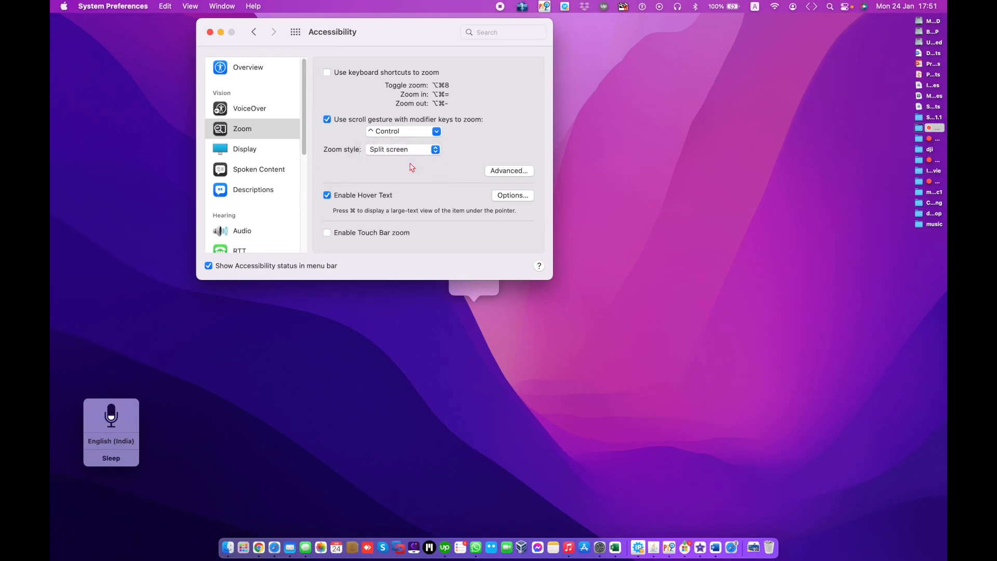
scroll(412, 168, up, 3)
scroll(412, 168, down, 3)
scroll(412, 167, up, 3)
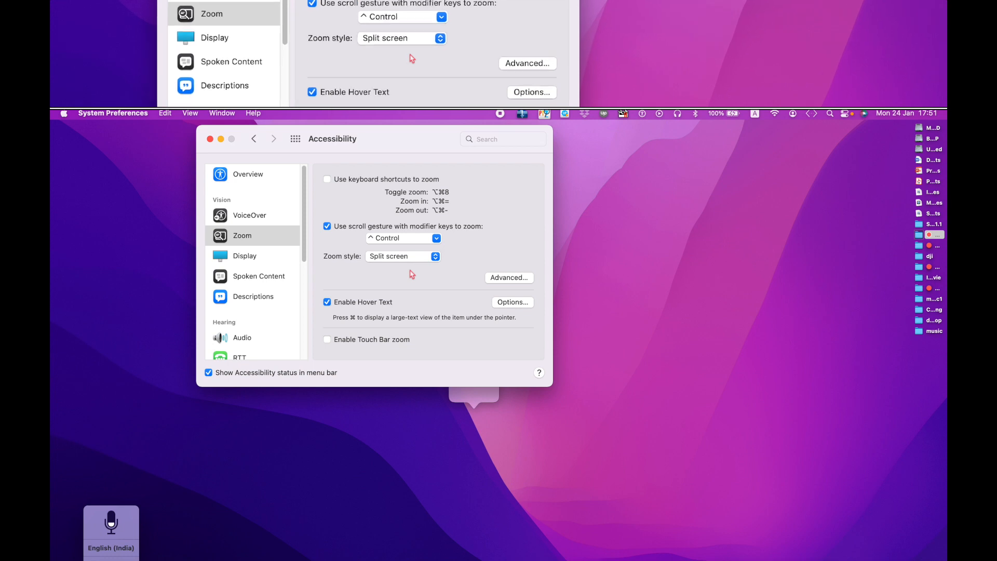
scroll(412, 155, down, 3)
Step: Set the zoom style to Picture-in-picture and test it by zooming in and out over different parts of the window
click(412, 148)
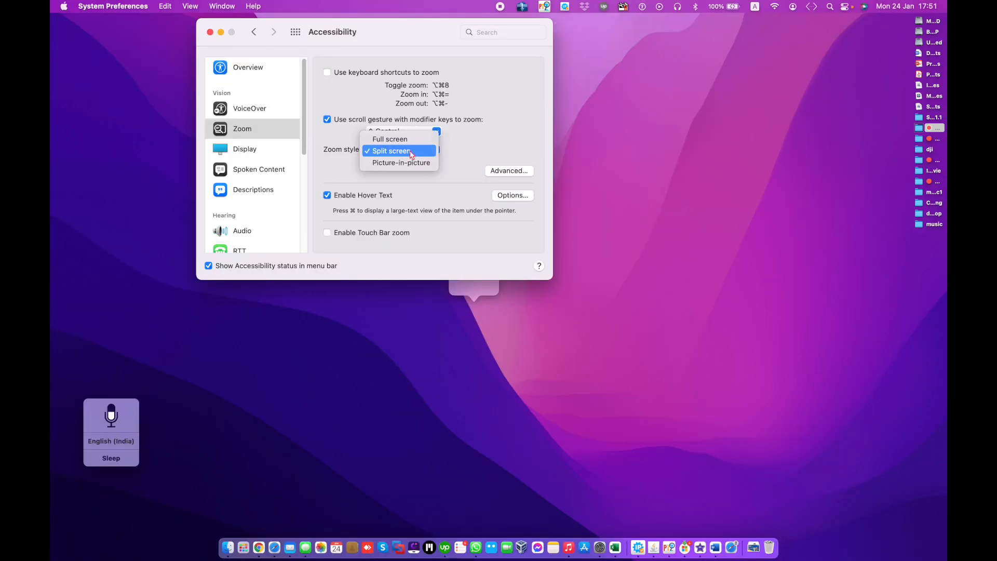
click(415, 163)
scroll(415, 165, up, 3)
scroll(415, 166, down, 3)
scroll(415, 166, up, 5)
scroll(415, 165, down, 5)
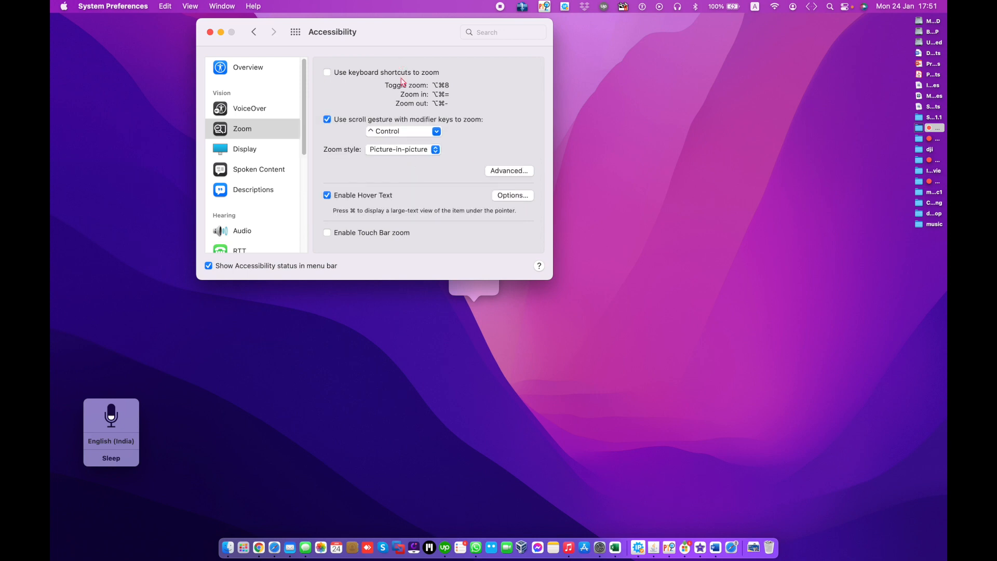
scroll(401, 80, up, 5)
scroll(402, 82, down, 5)
scroll(63, 6, up, 5)
scroll(63, 6, down, 5)
scroll(119, 451, up, 5)
scroll(120, 455, down, 5)
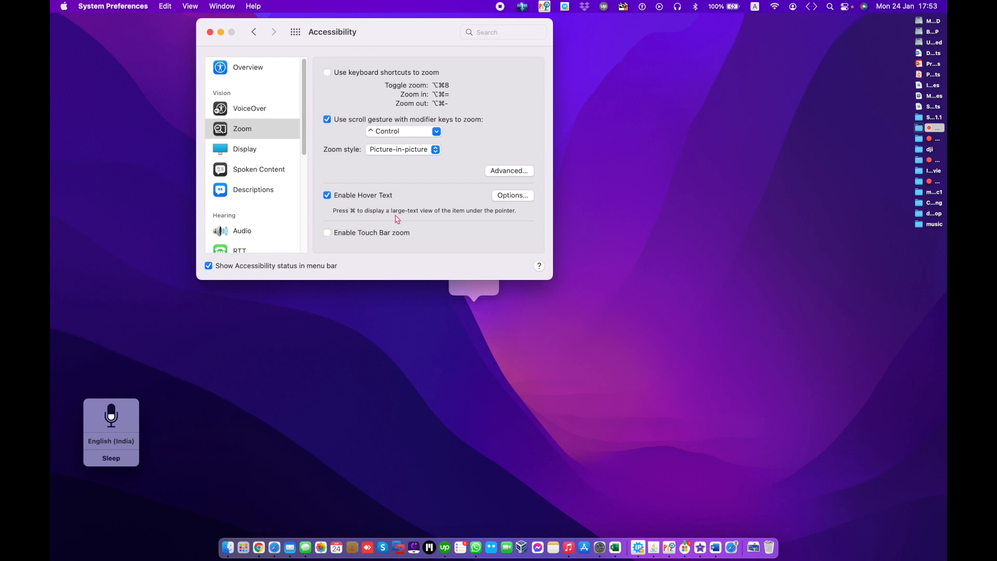
Step: Show large-text Hover Text views of several items in the Zoom settings, and enable Touch Bar zoom
key(super)
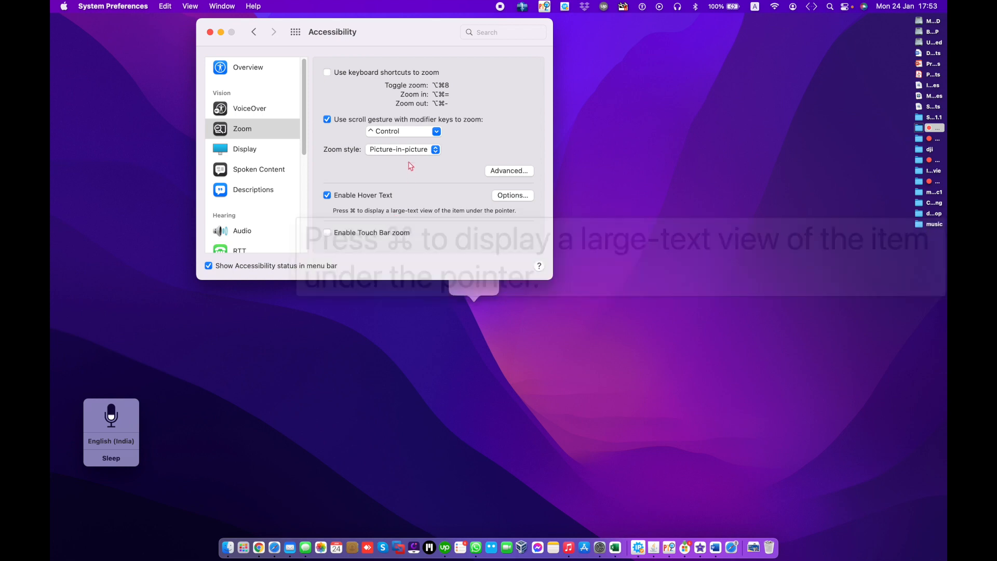
key(super)
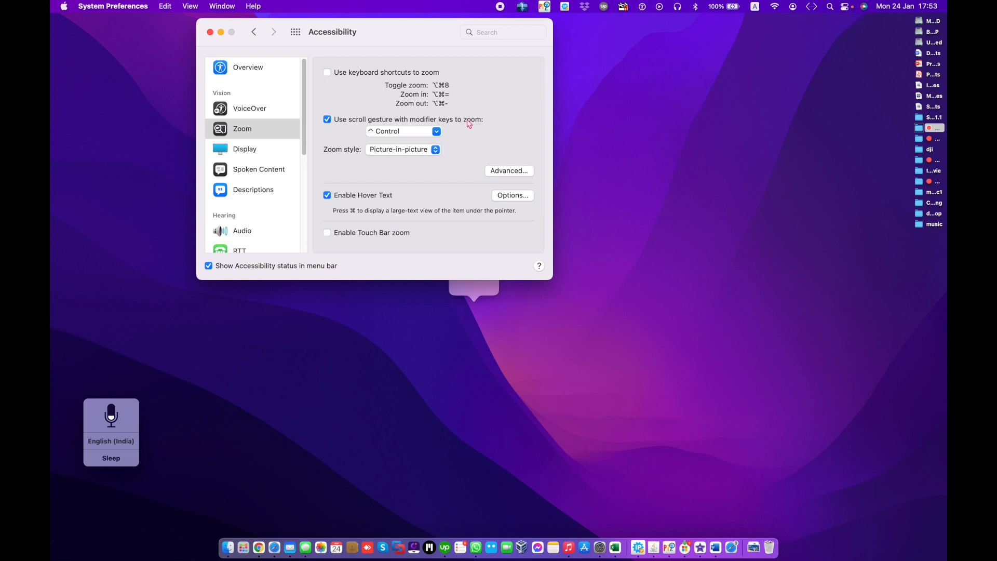
key(super)
click(345, 232)
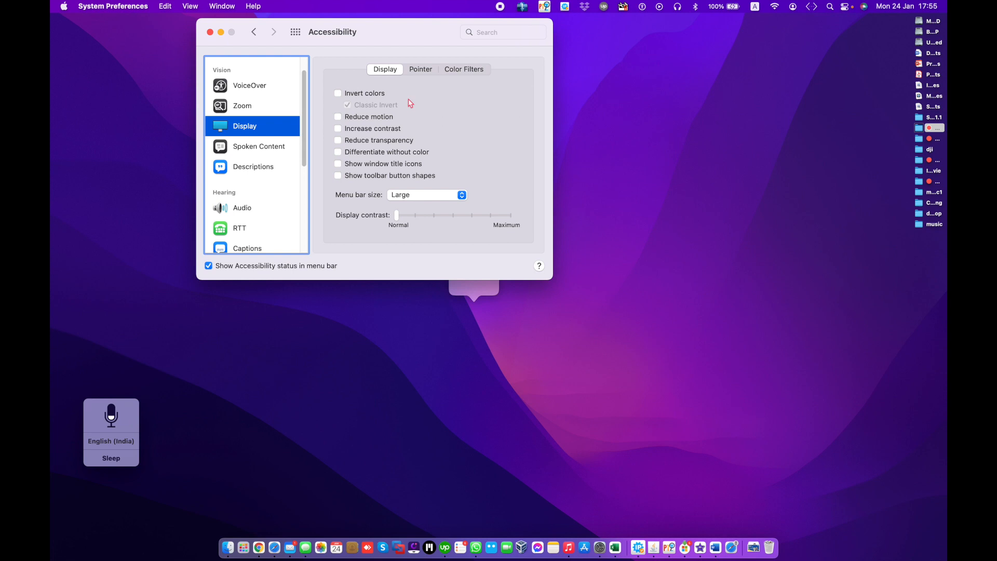
Step: Enable Invert colors, Reduce motion and Increase contrast in the Display settings
click(369, 96)
click(378, 119)
click(354, 131)
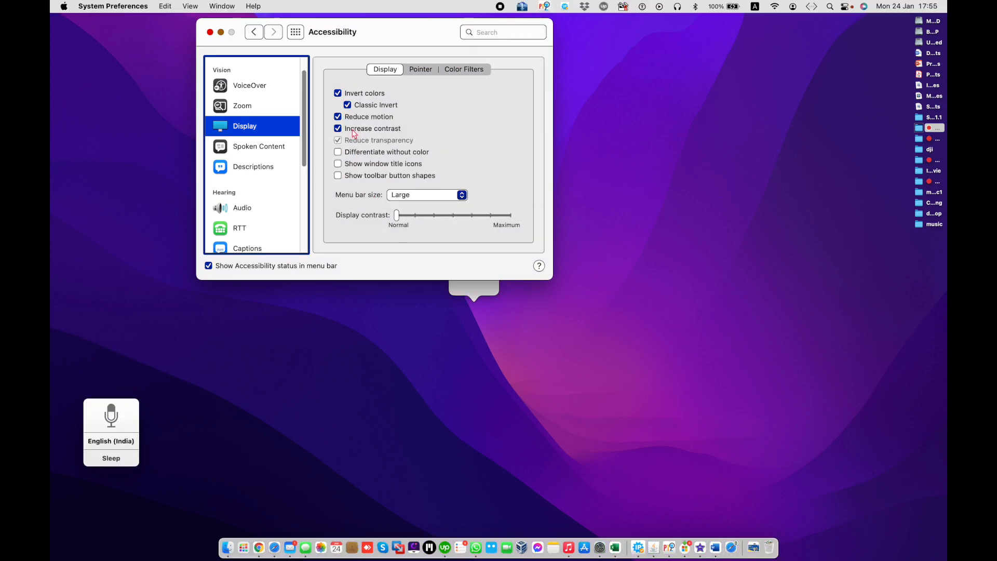
Step: Toggle Differentiate without color in the Display settings and leave it enabled
click(359, 157)
click(358, 155)
click(357, 155)
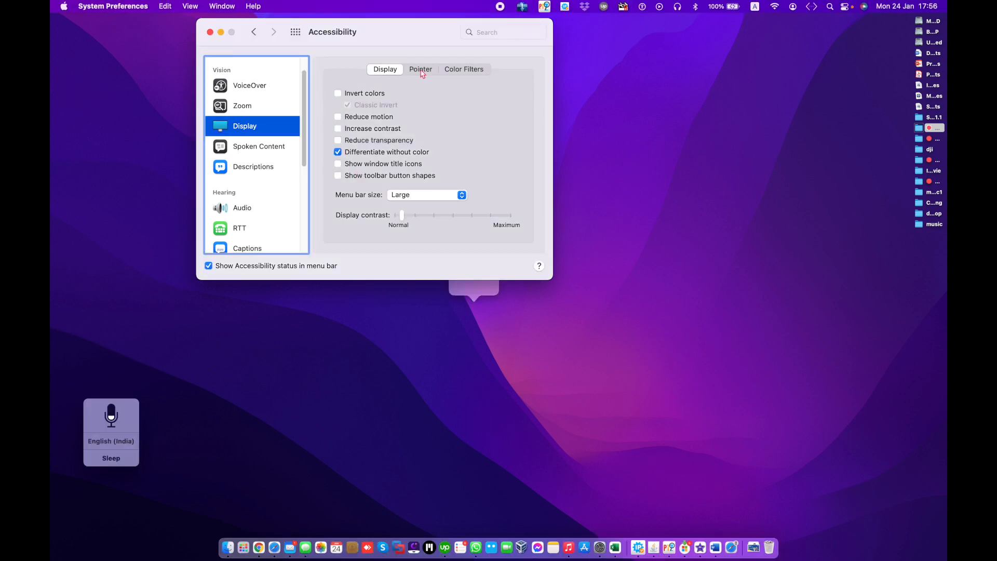
Step: In the Pointer settings, toggle Shake mouse pointer to locate, leaving it enabled, and increase the pointer size one notch above Normal
click(421, 71)
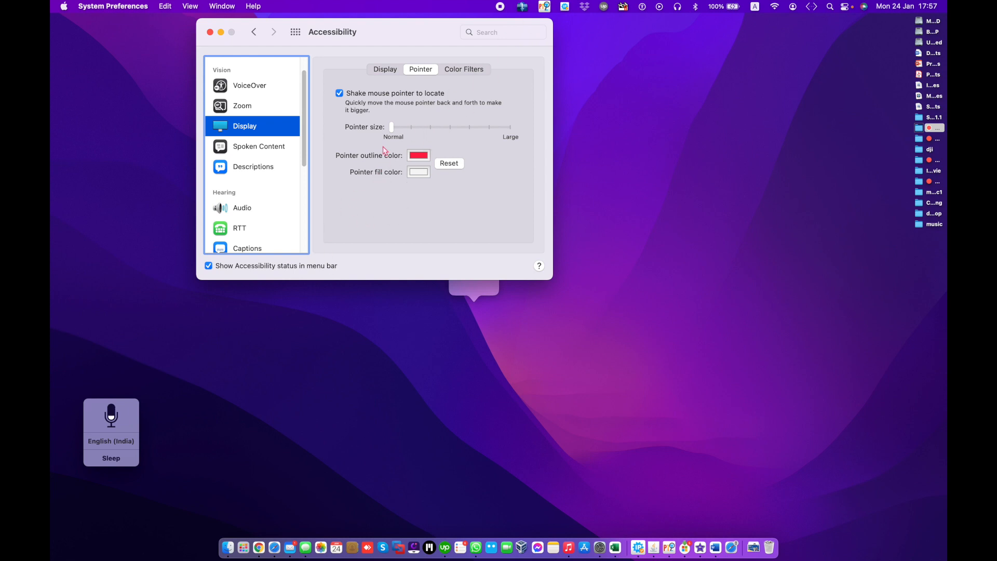
click(339, 94)
click(341, 96)
mouse_move(417, 130)
mouse_down()
mouse_move(504, 127)
mouse_move(397, 128)
mouse_move(434, 133)
mouse_move(416, 128)
mouse_up()
click(369, 96)
Step: Set the pointer outline color to pale green, and view the fill color choices without changing them
click(418, 155)
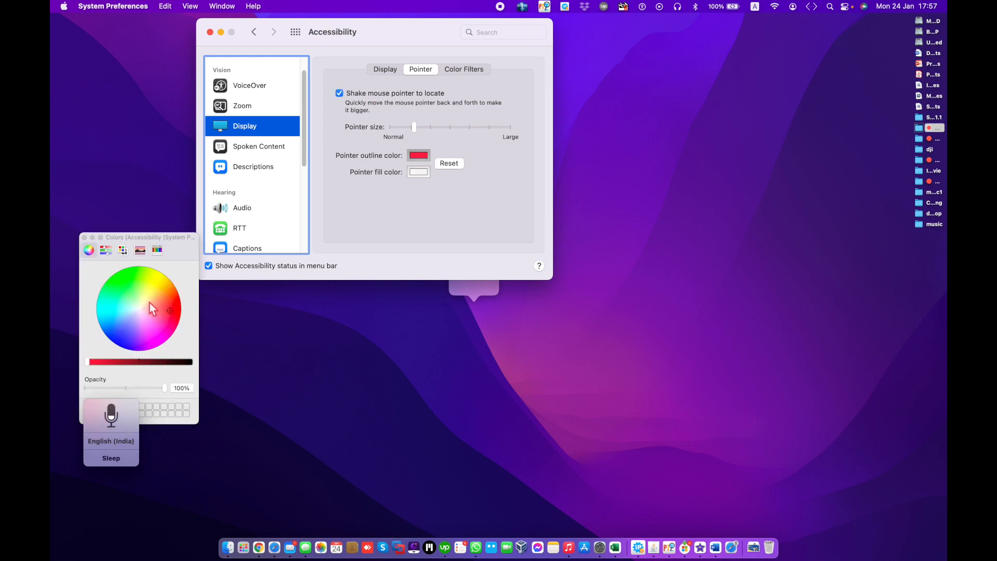
click(137, 303)
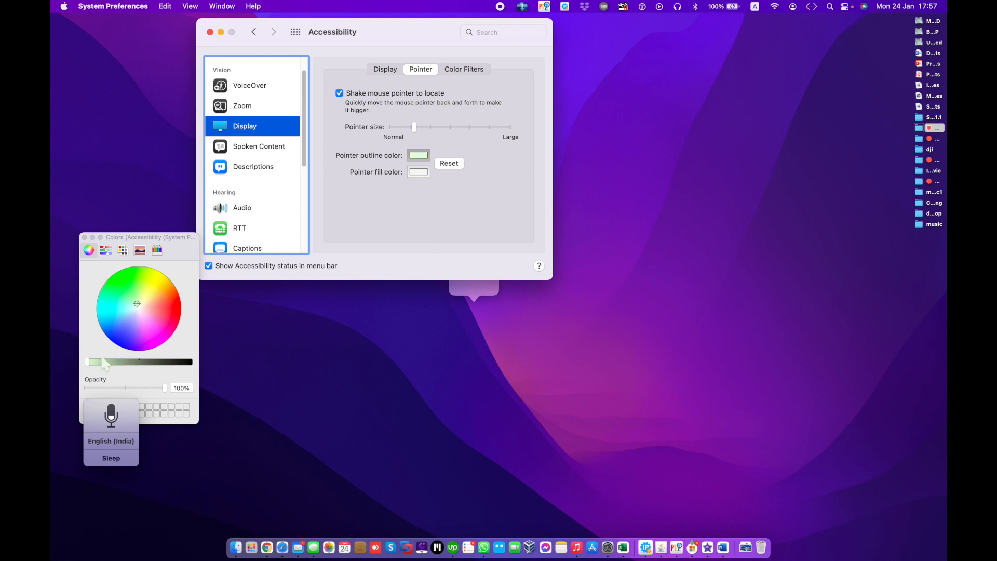
click(89, 238)
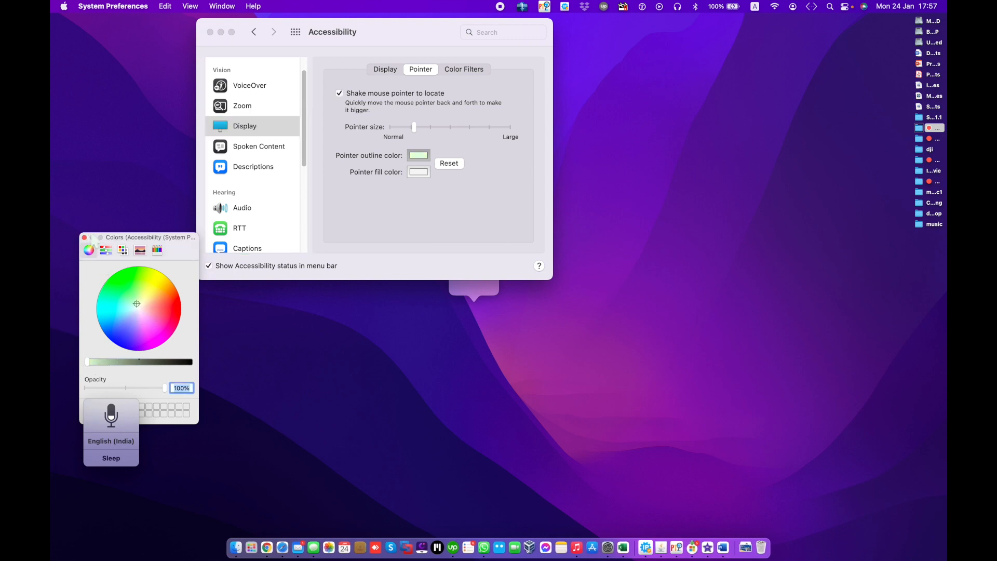
click(419, 173)
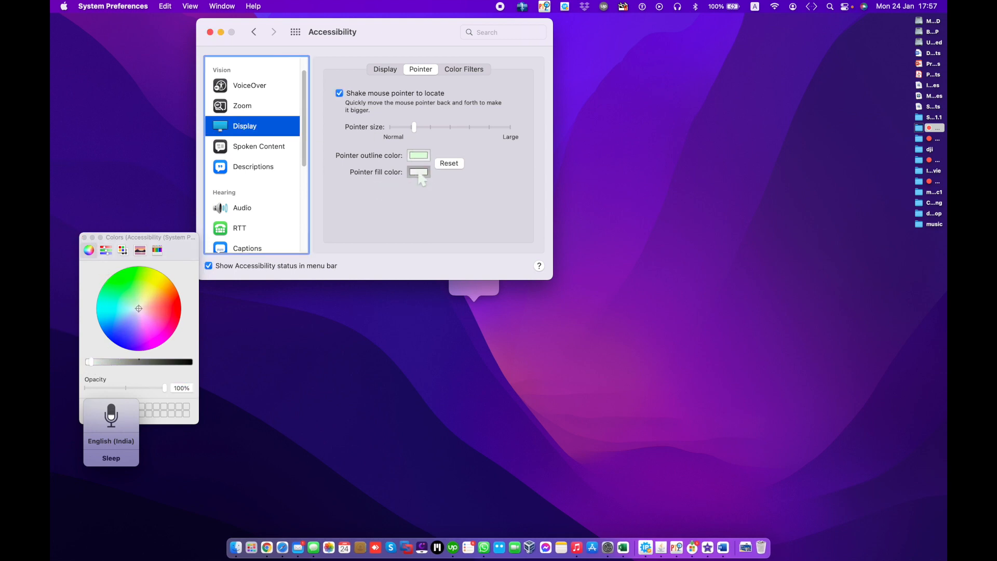
click(84, 237)
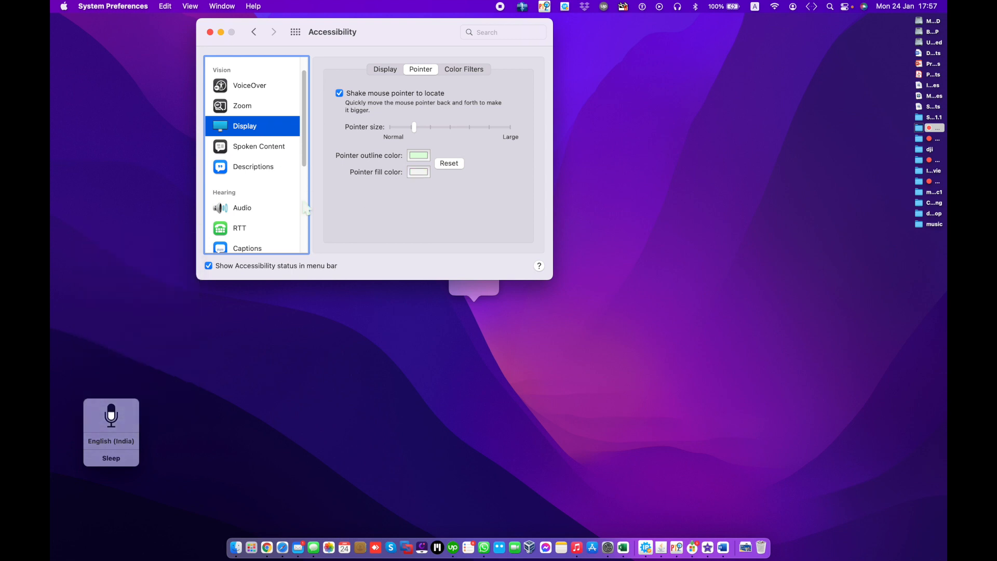
Step: Enable Color Filters for the display with the Grayscale filter type
click(463, 71)
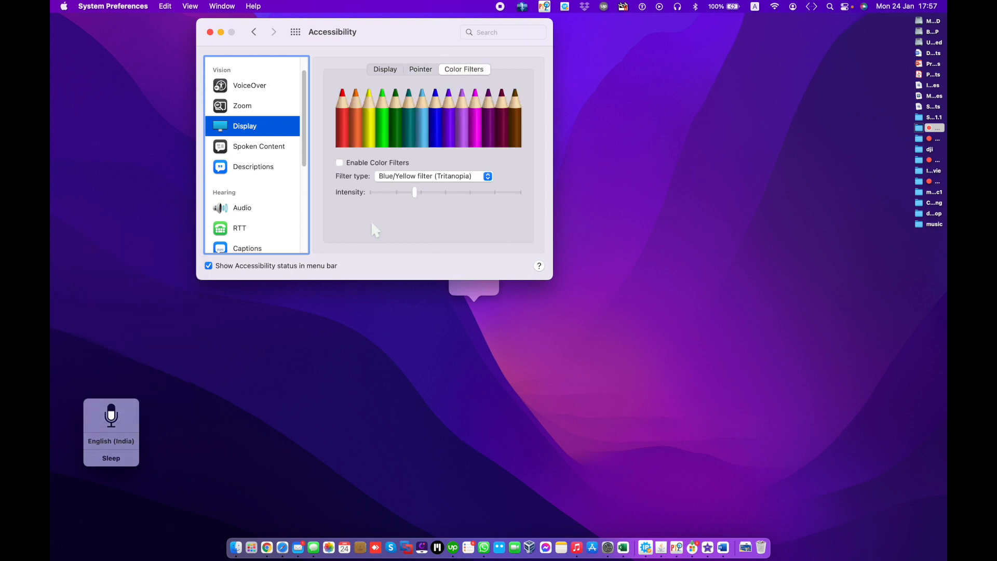
click(362, 163)
click(396, 178)
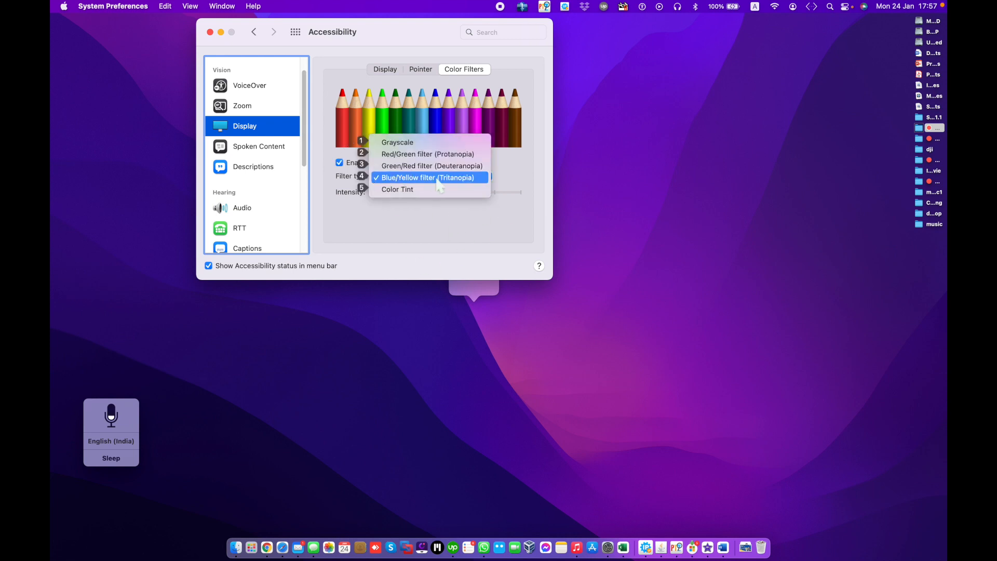
click(447, 143)
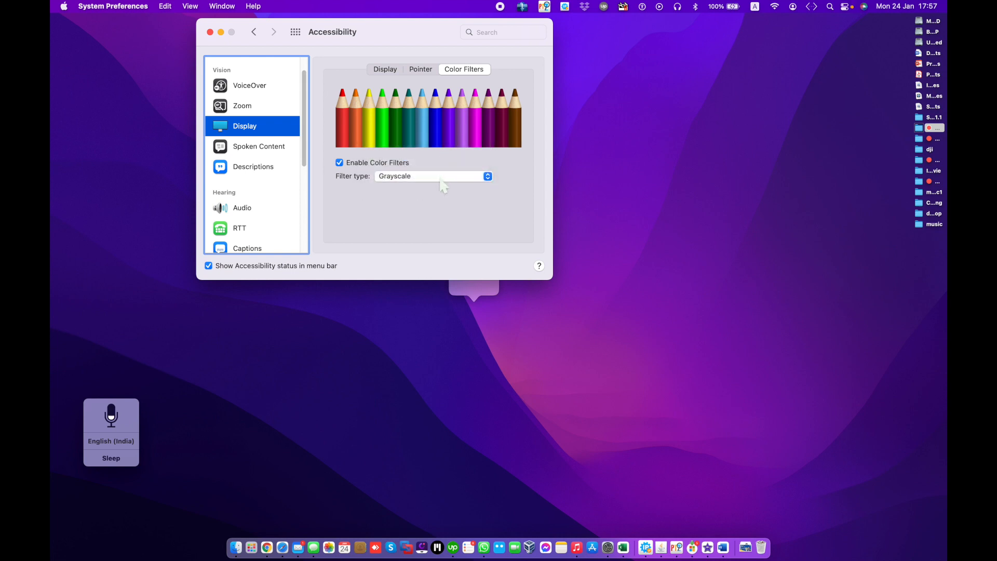
Step: Set the color filter type to Color Tint and disable Color Filters
click(445, 172)
click(442, 228)
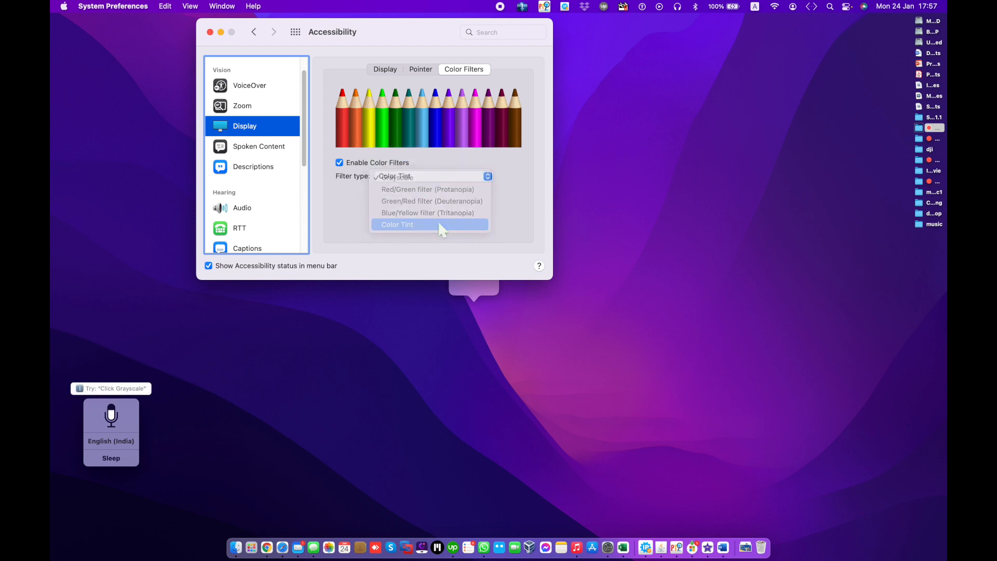
click(420, 177)
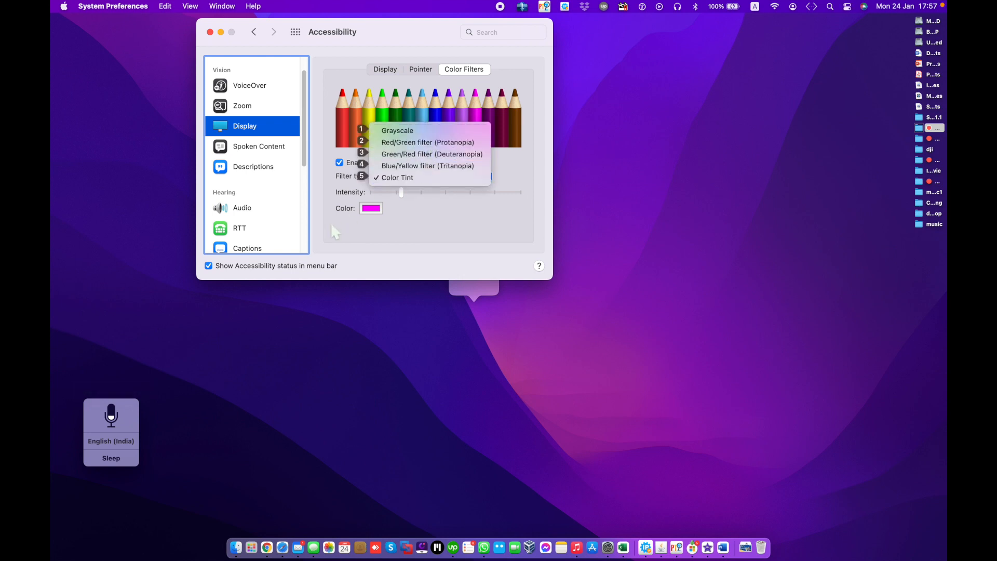
click(339, 163)
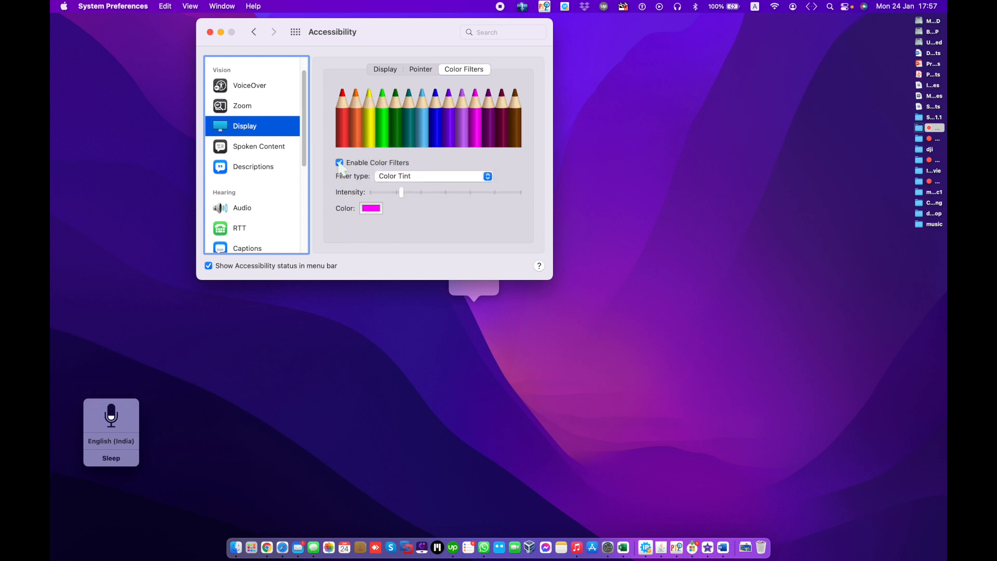
click(340, 163)
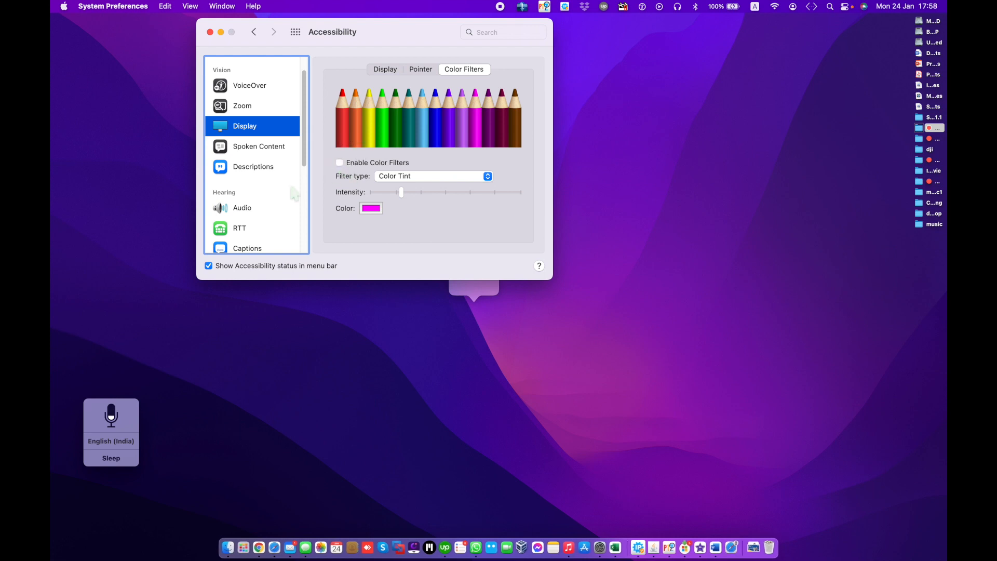
Step: In the Spoken Content settings, set the system voice to Fred and play a sample of it
click(255, 151)
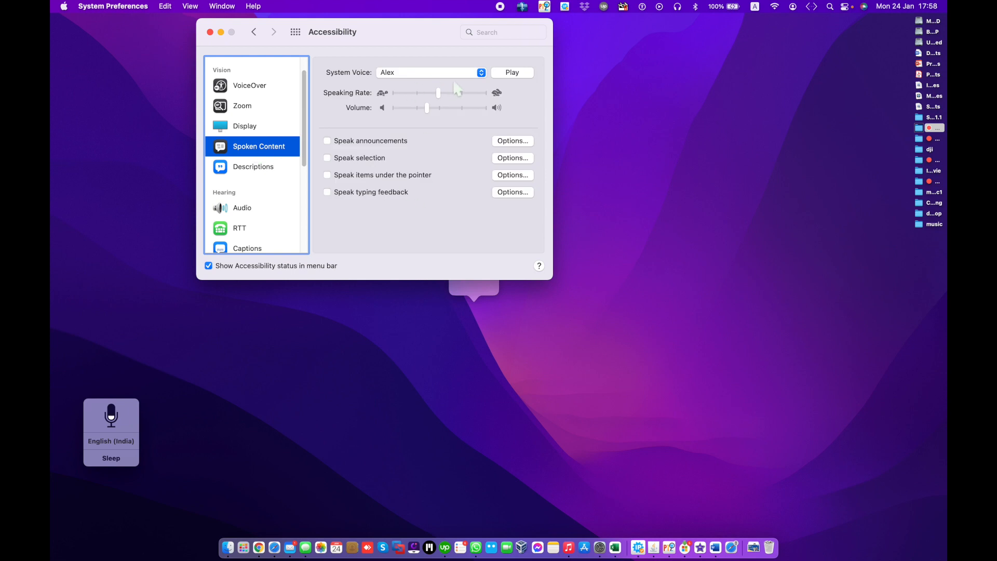
click(470, 73)
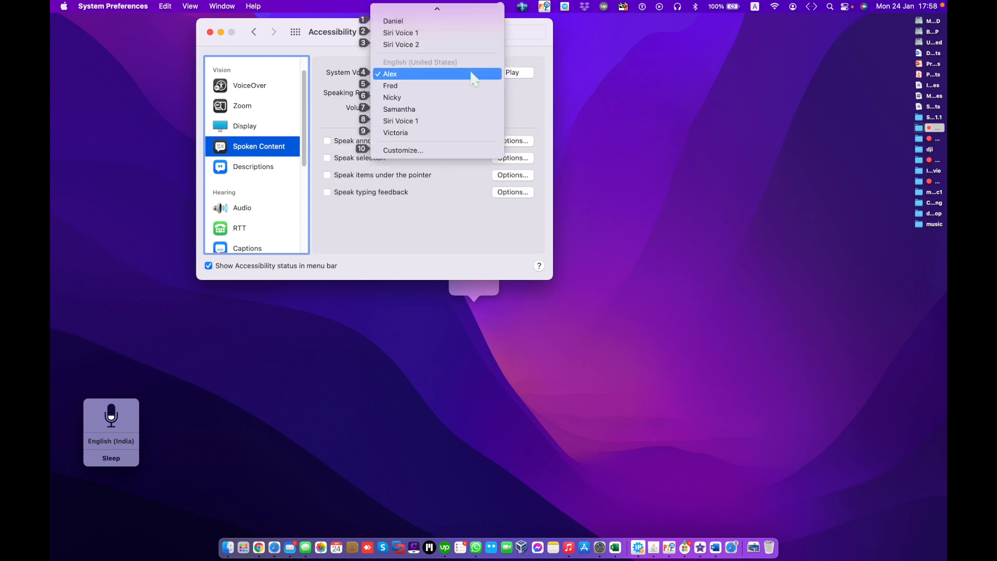
click(474, 85)
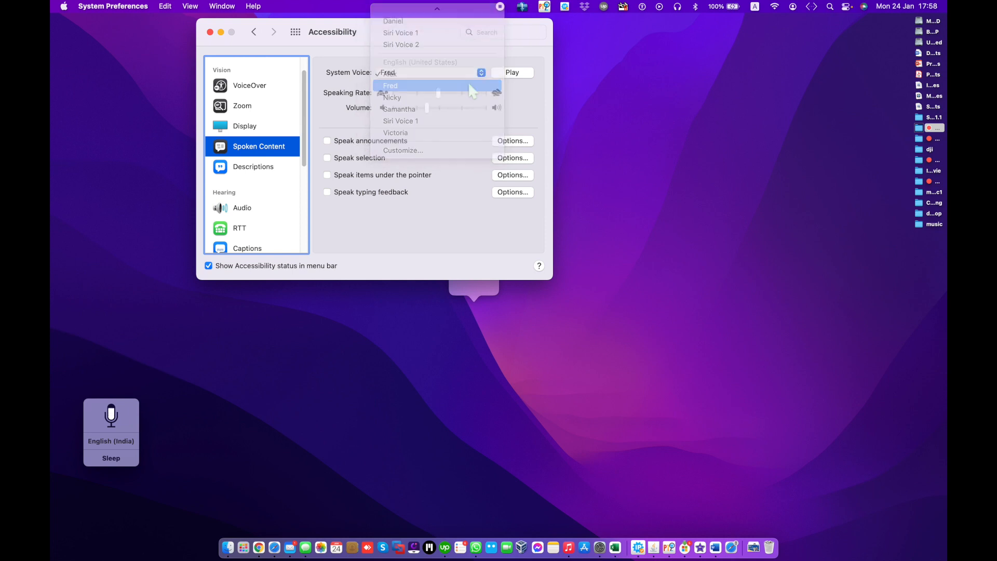
click(513, 74)
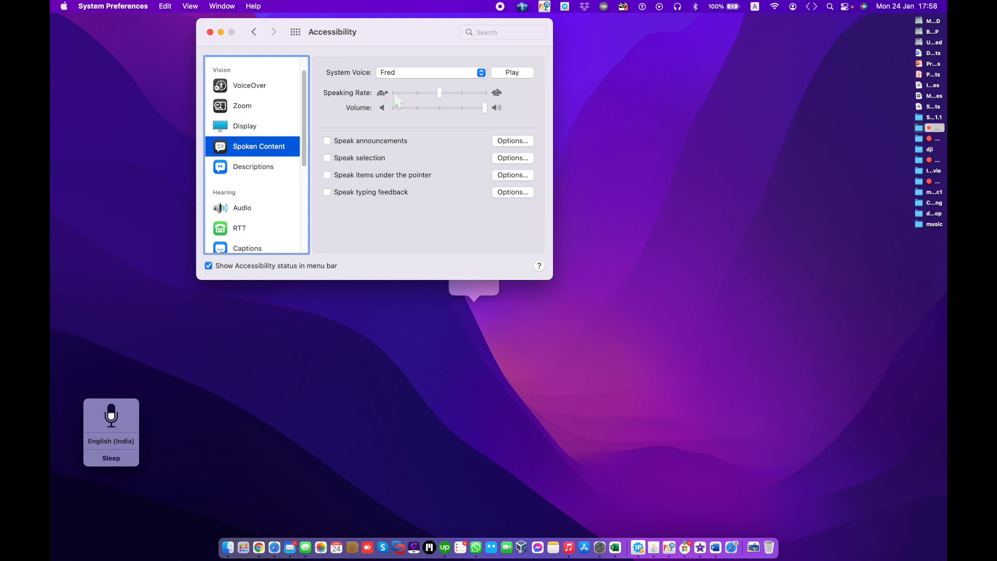
Step: Try the Fred voice at faster and slower speaking rates, leaving the rate near the middle of the scale
drag(456, 94, 485, 92)
click(508, 73)
click(430, 93)
click(394, 94)
click(416, 93)
Step: Play the voice sample and adjust its volume, leaving it at about a quarter of the scale
drag(455, 106, 422, 108)
click(501, 72)
drag(399, 107, 453, 107)
click(428, 107)
drag(425, 107, 413, 106)
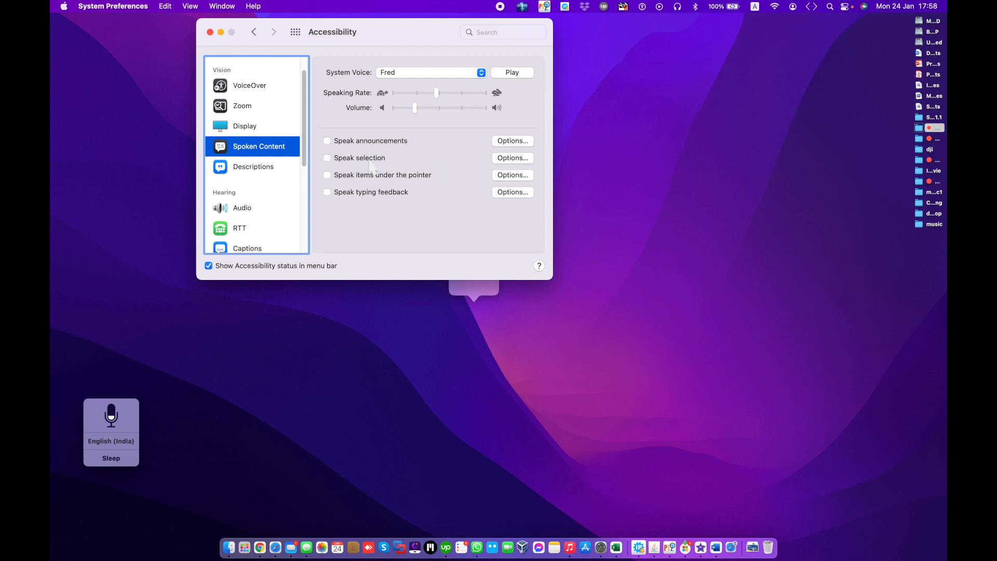
Step: Enable Speak announcements, review its voice and phrase options, play the alert sample, and close the options without changes
click(336, 144)
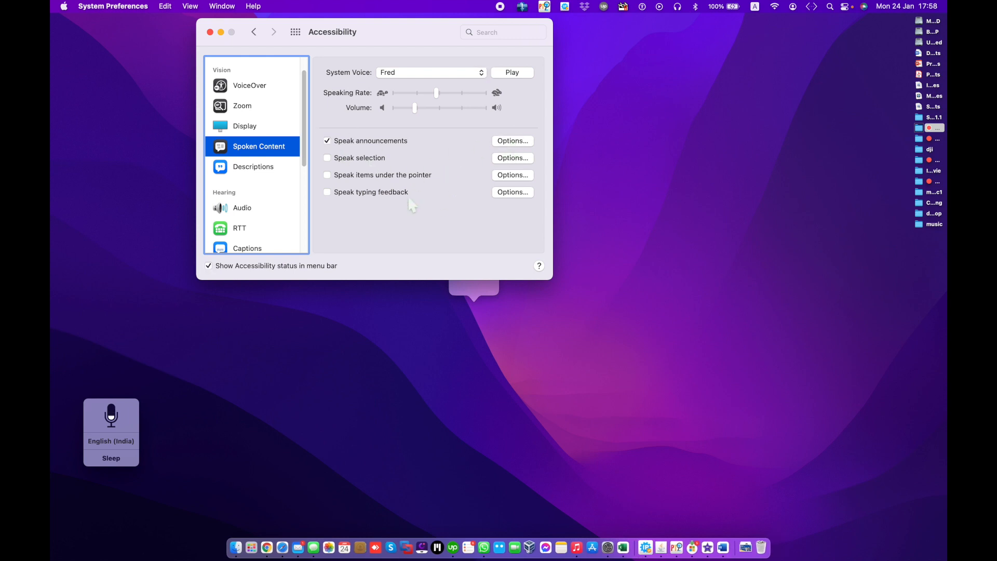
click(512, 141)
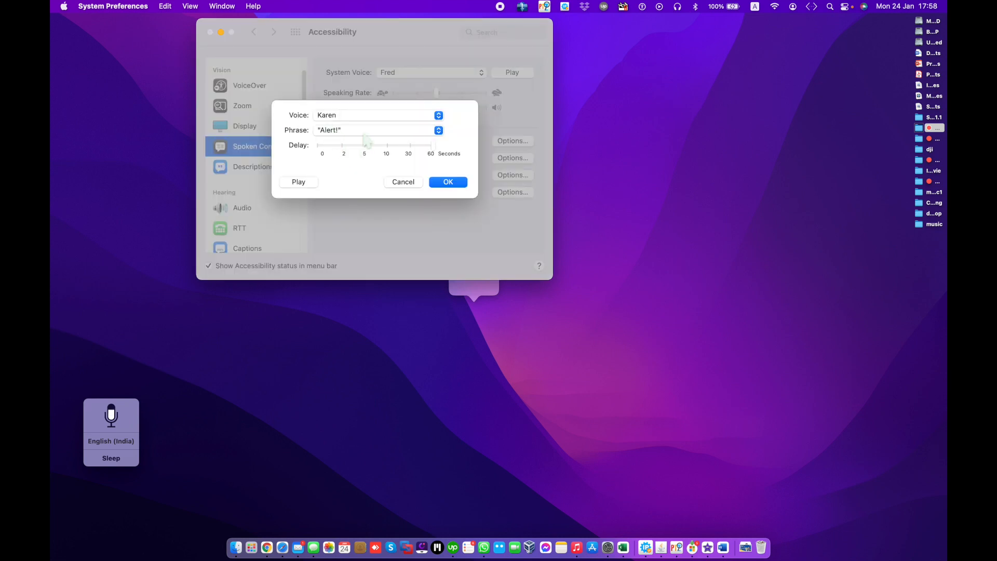
click(353, 115)
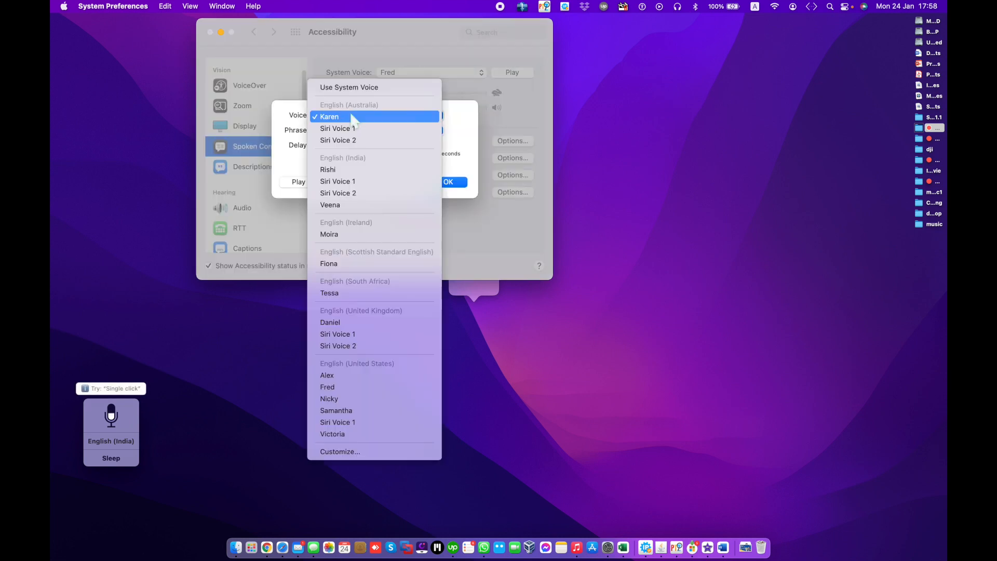
click(353, 117)
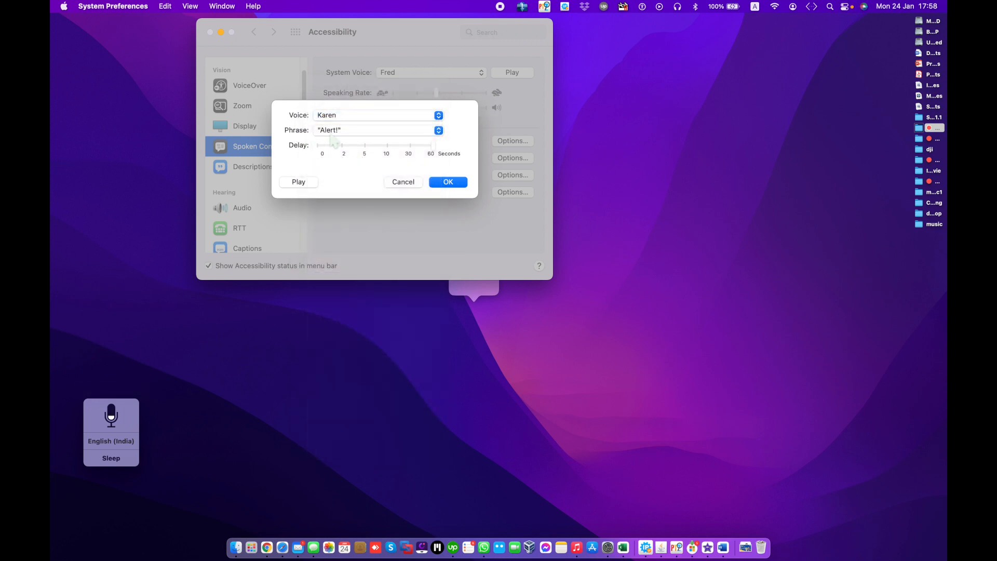
click(369, 130)
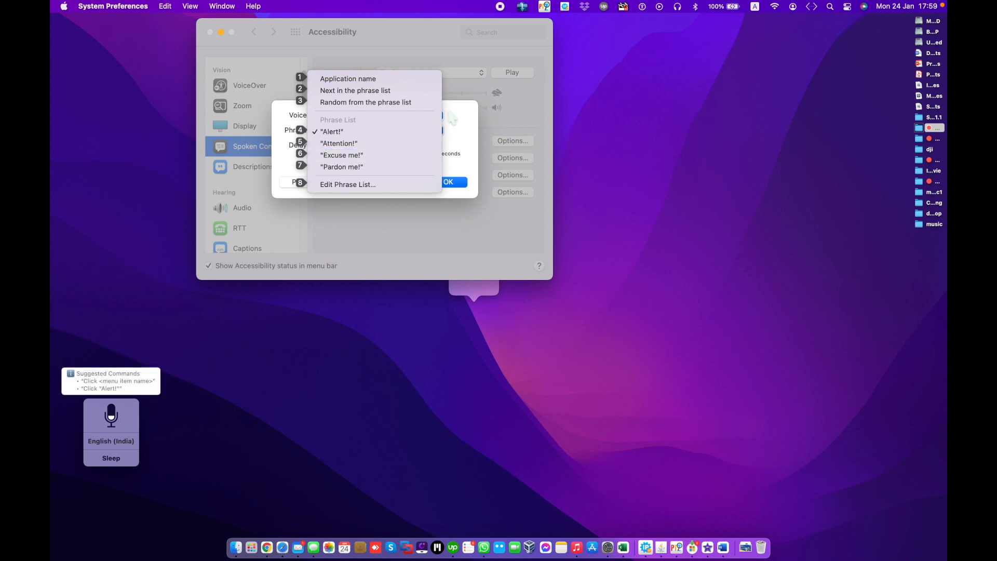
click(463, 88)
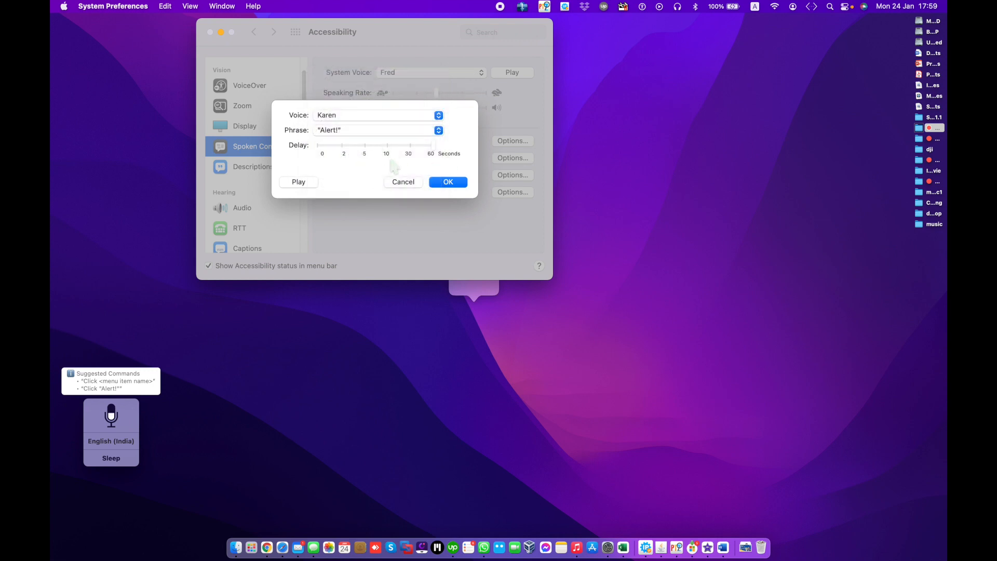
click(305, 182)
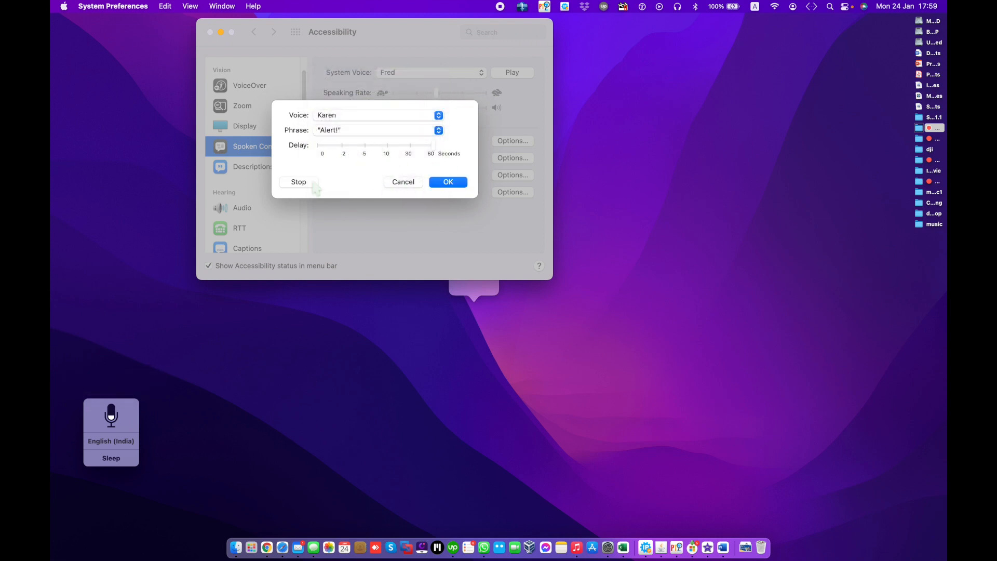
click(410, 185)
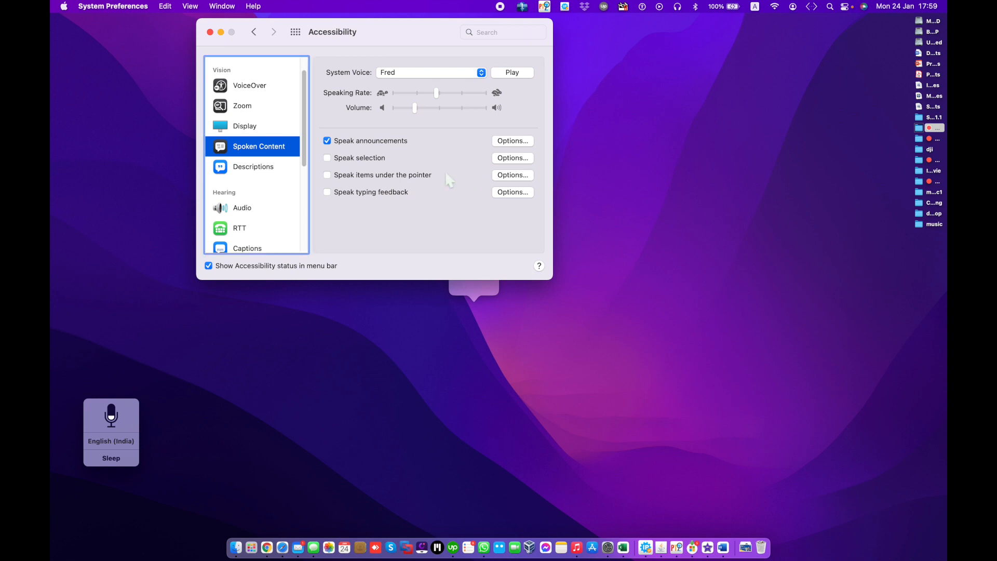
Step: Enable Speak selection and open its options
click(368, 193)
click(379, 192)
click(375, 159)
click(529, 159)
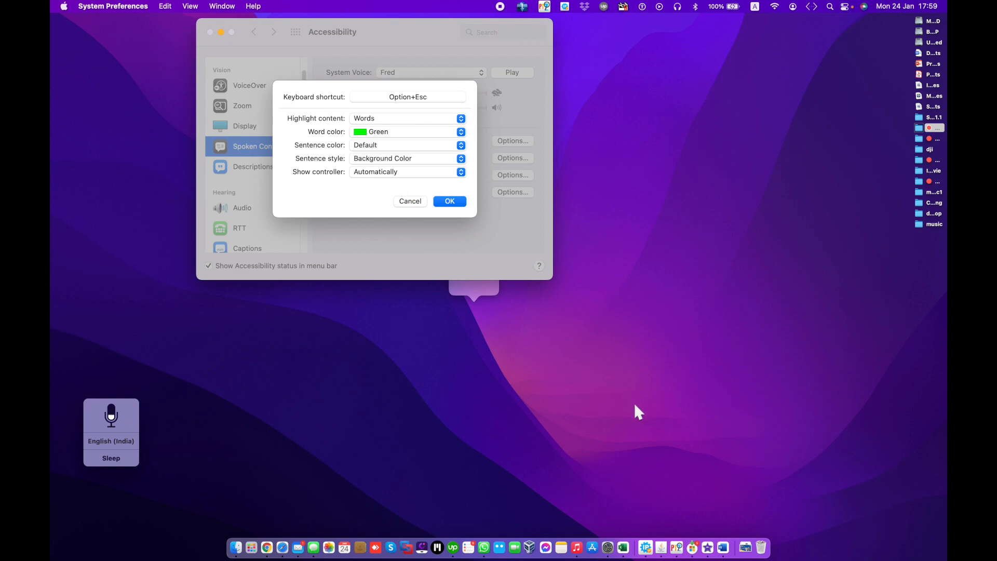
Step: In Word, replace the paragraph with "And this like this option" and "And this is the shortcut key option skip I’m going to open my word file"
click(726, 546)
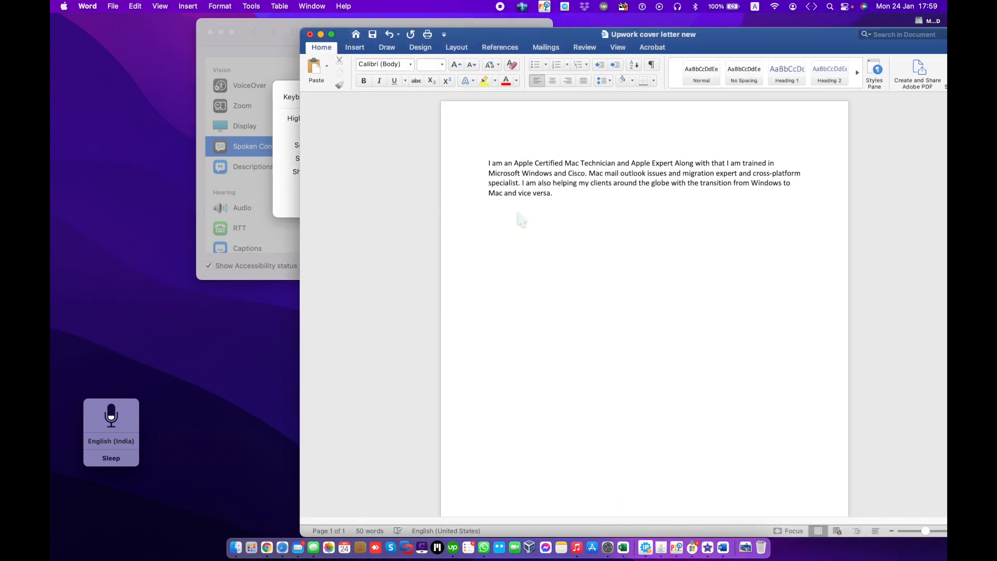
text(And this is the shortcut key option skip I’m going to open my word file)
triple_click(509, 162)
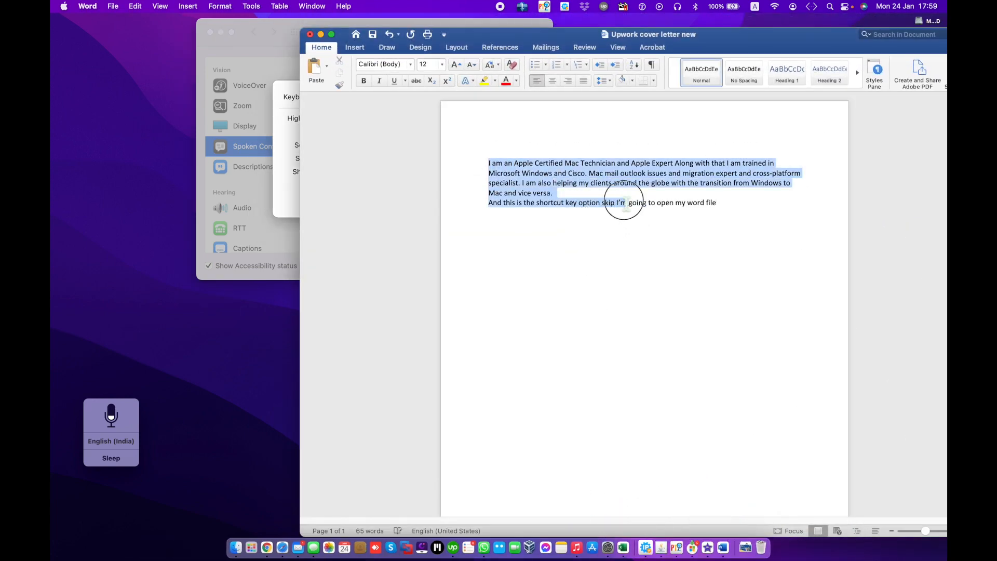
text(And this like this option)
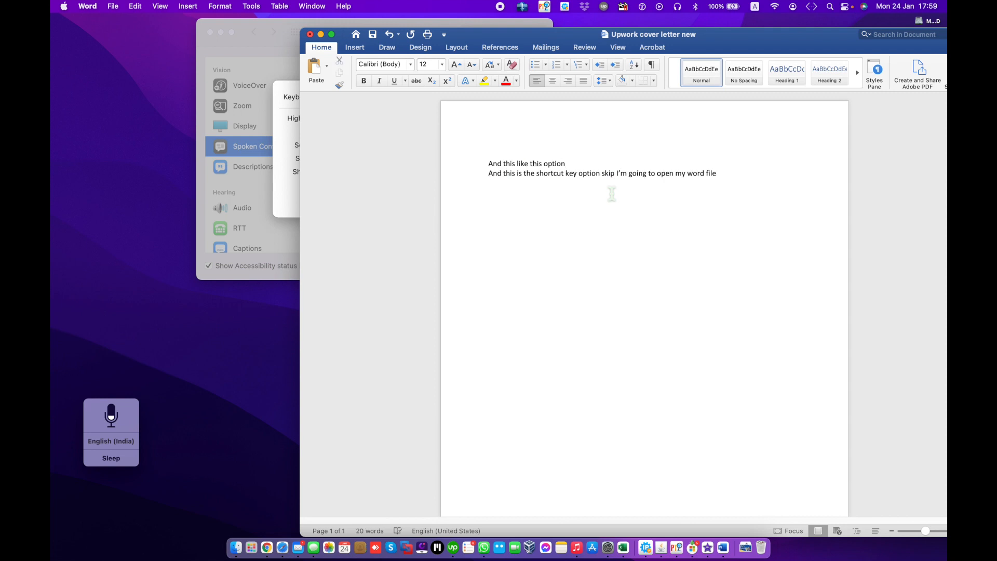
Step: Have both text lines in the document spoken aloud, and move the Word window away from the Speak selection options
drag(496, 163, 722, 184)
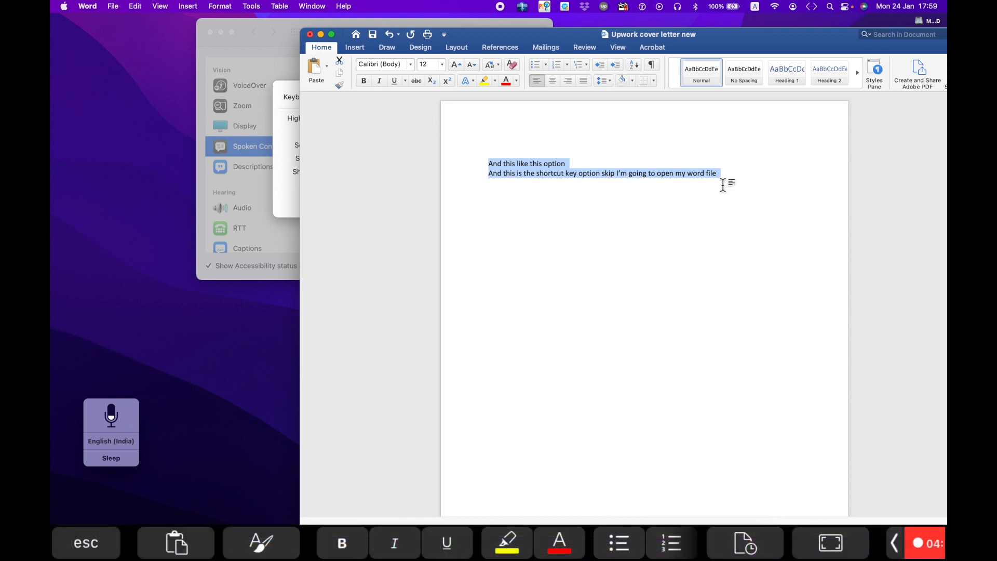
key(alt+Escape)
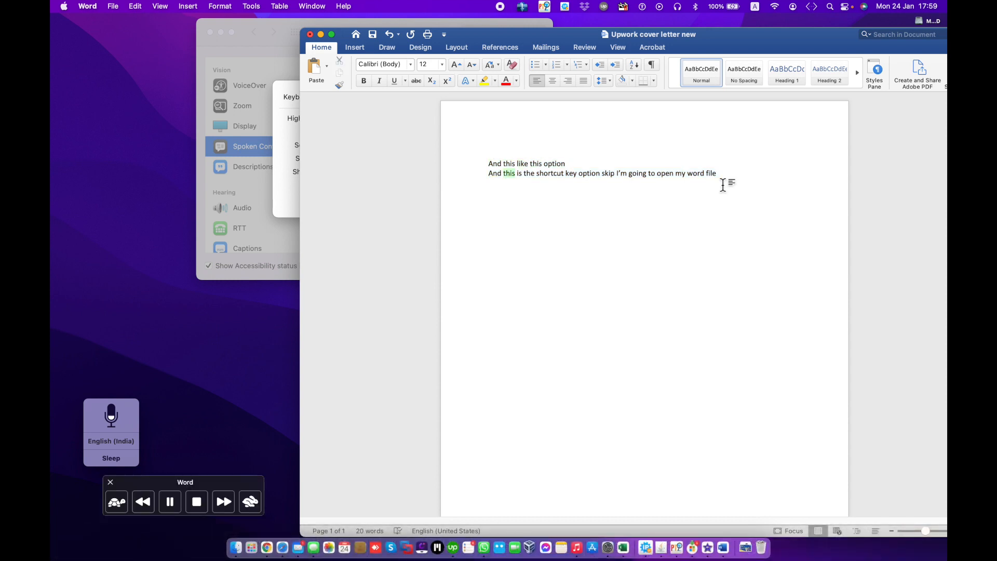
drag(520, 39, 667, 113)
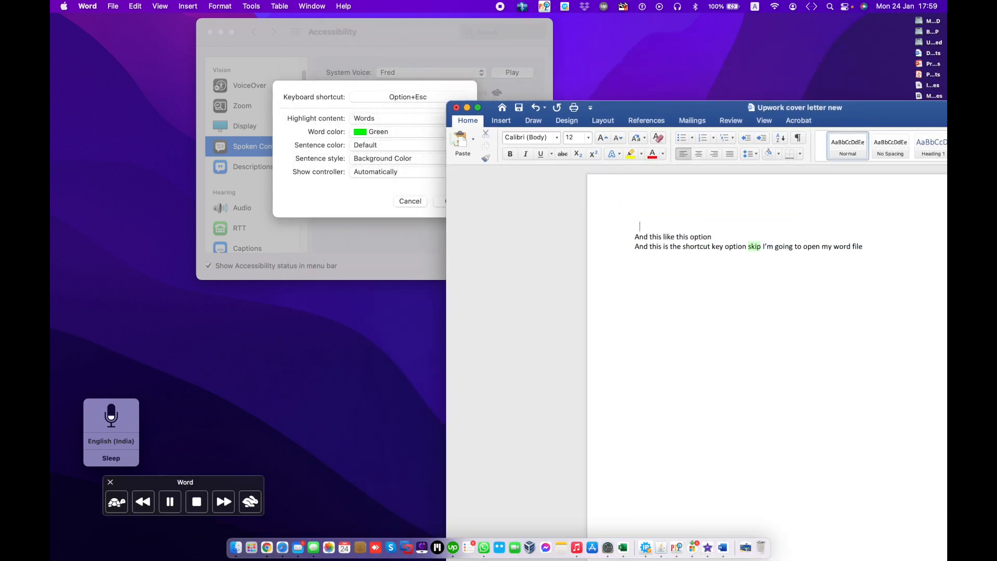
Step: Return to System Preferences, put Voice Control to sleep, and close the Speak selection options without changes
click(375, 107)
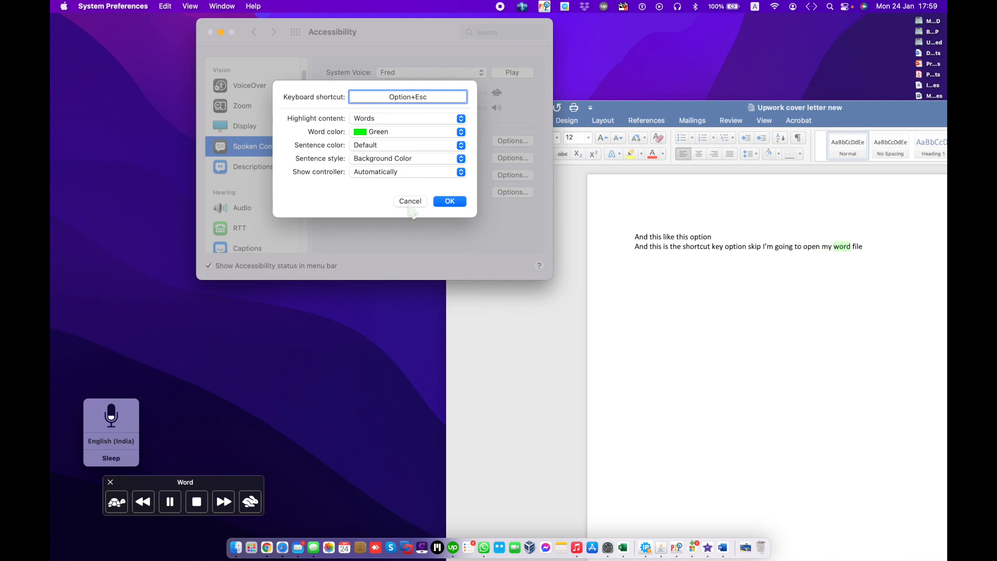
click(112, 440)
click(120, 471)
click(120, 461)
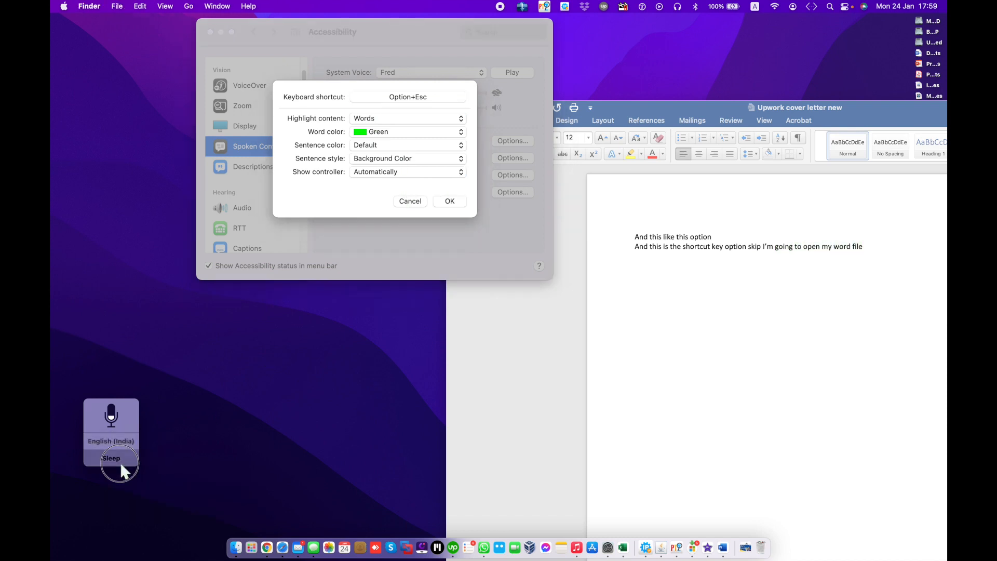
click(401, 204)
click(401, 204)
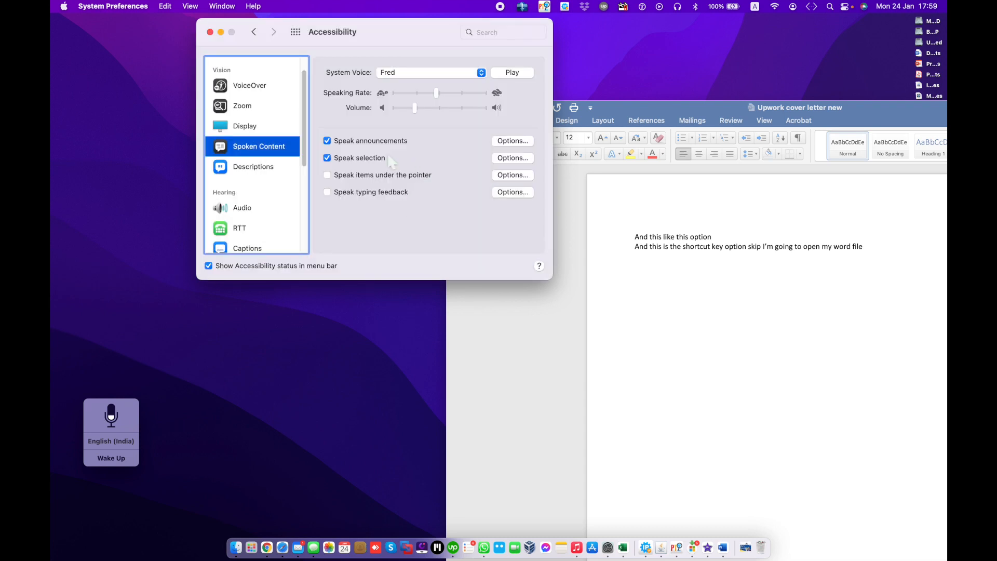
Step: Disable Speak selection, enable Speak items under the pointer and Speak typing feedback, and review the options of both enabled features without changing them
click(361, 159)
click(363, 175)
click(516, 174)
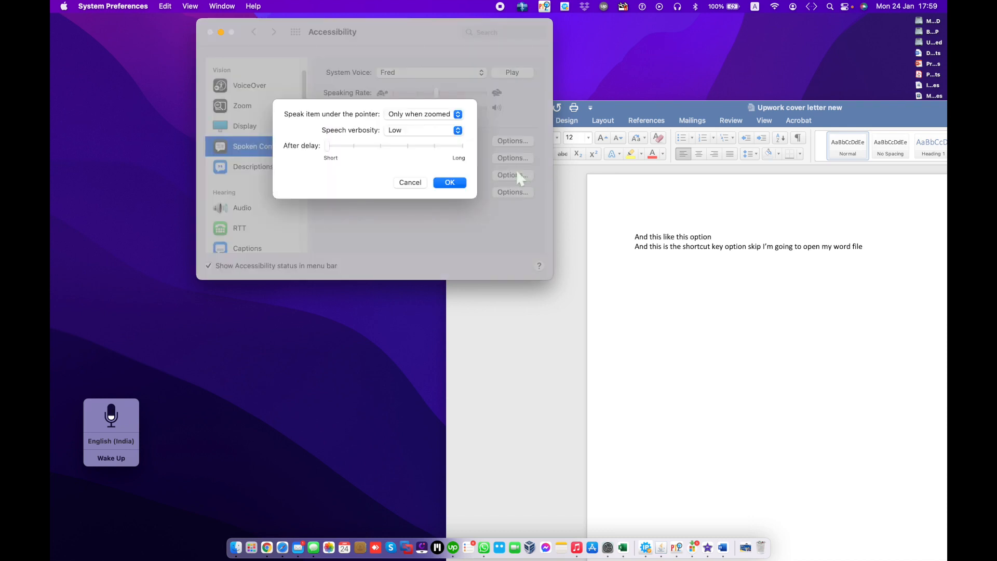
click(447, 115)
click(418, 188)
click(413, 185)
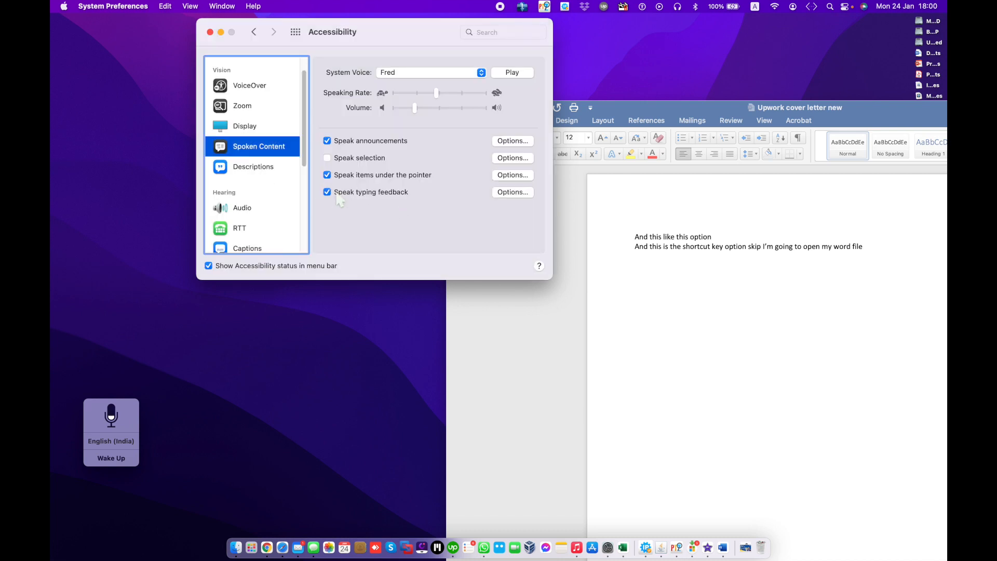
click(517, 194)
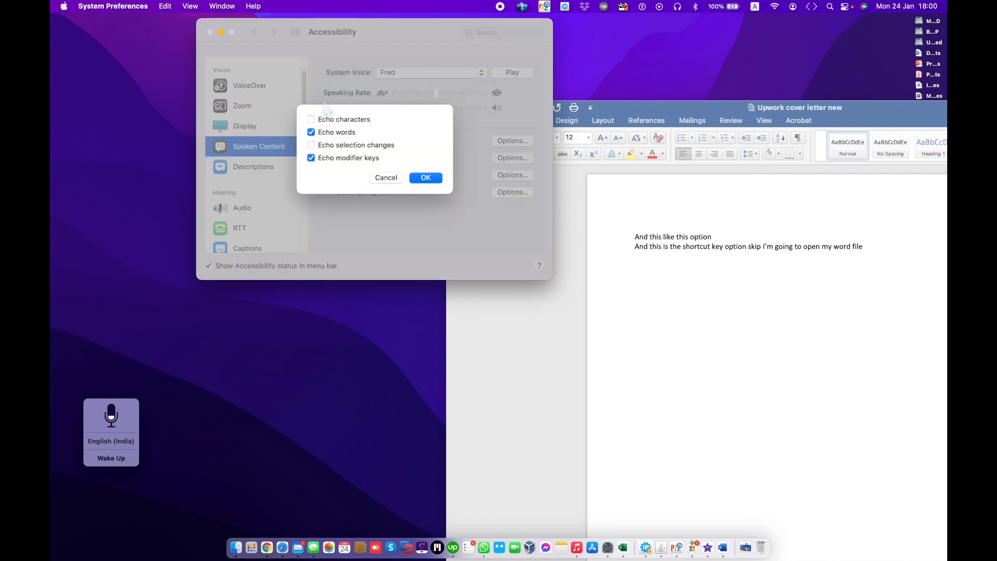
click(386, 177)
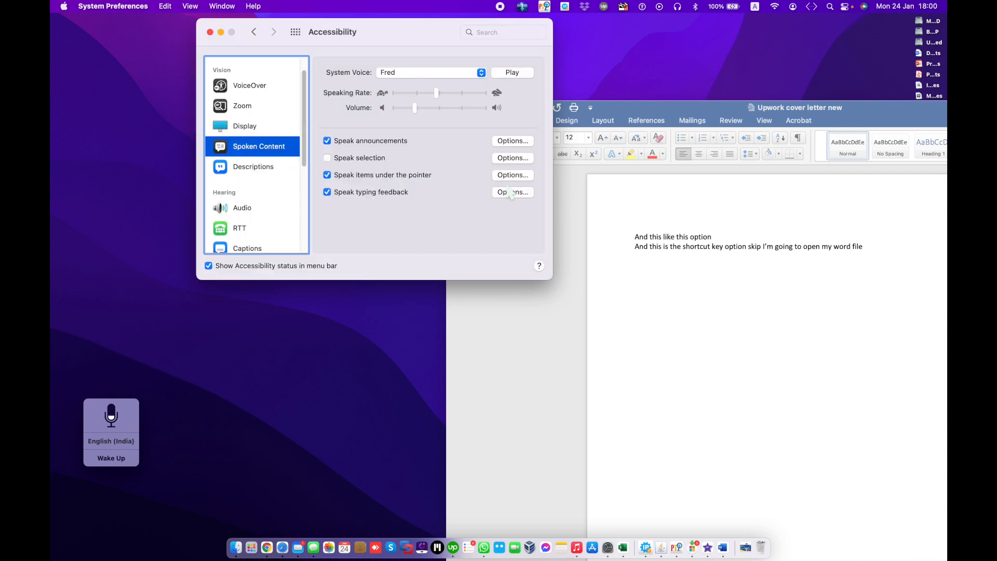
Step: Test the typing feedback by adding blank lines and a few test characters to the Word document, and return to System Preferences
click(644, 322)
key(Return)
key(Return)
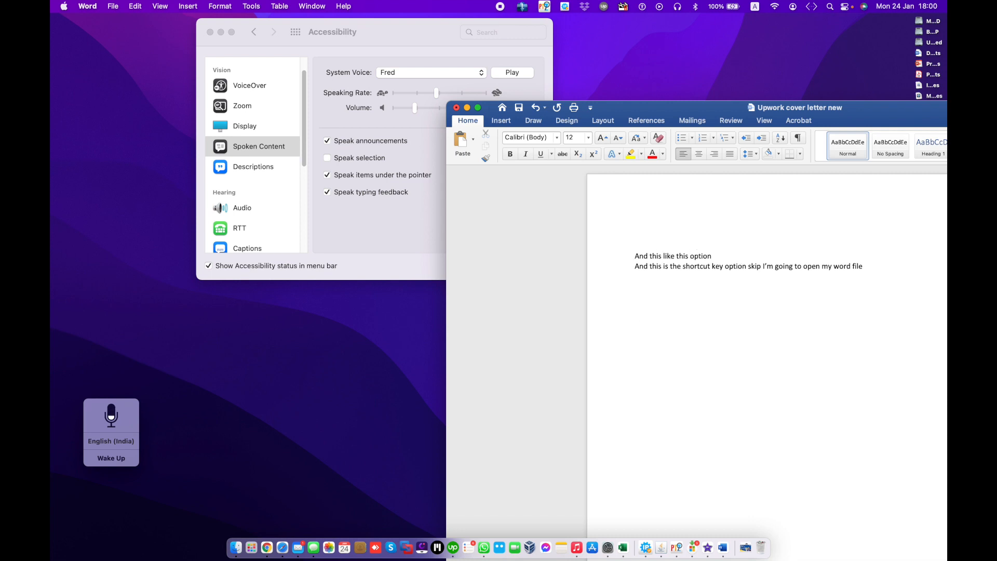
text(saaeeed)
text(hi)
text(s is)
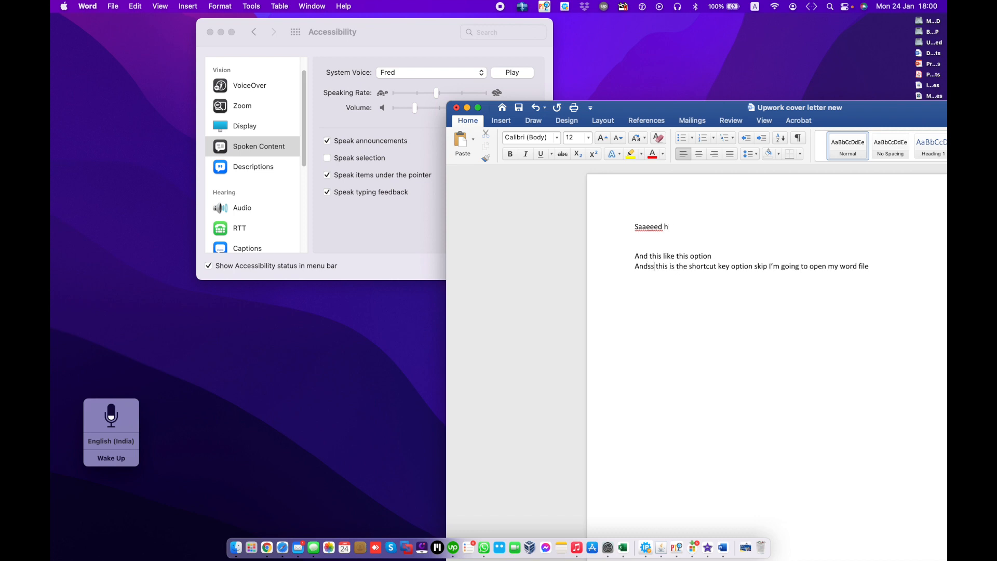
click(398, 231)
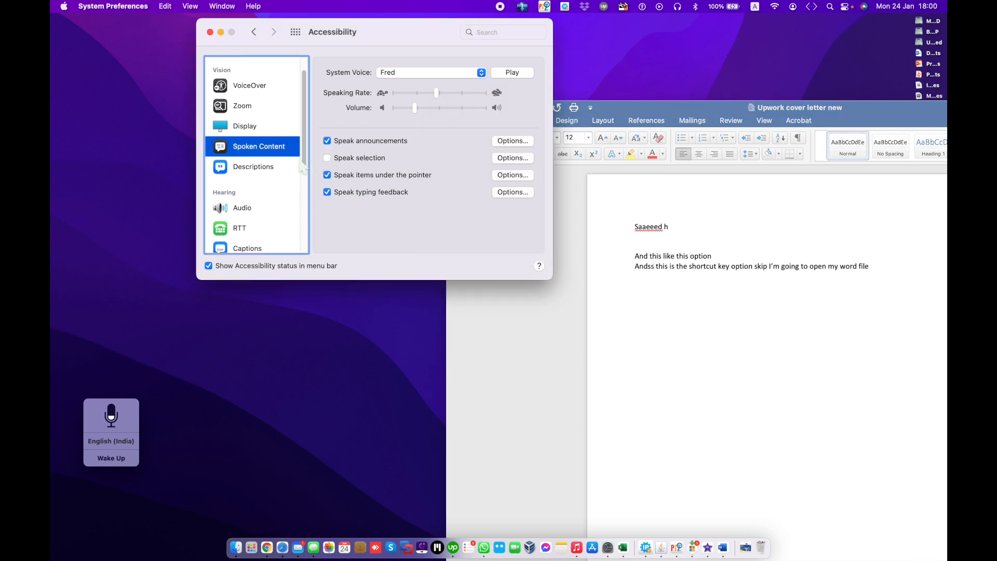
Step: View the Descriptions settings and the Audio settings for hearing
click(276, 170)
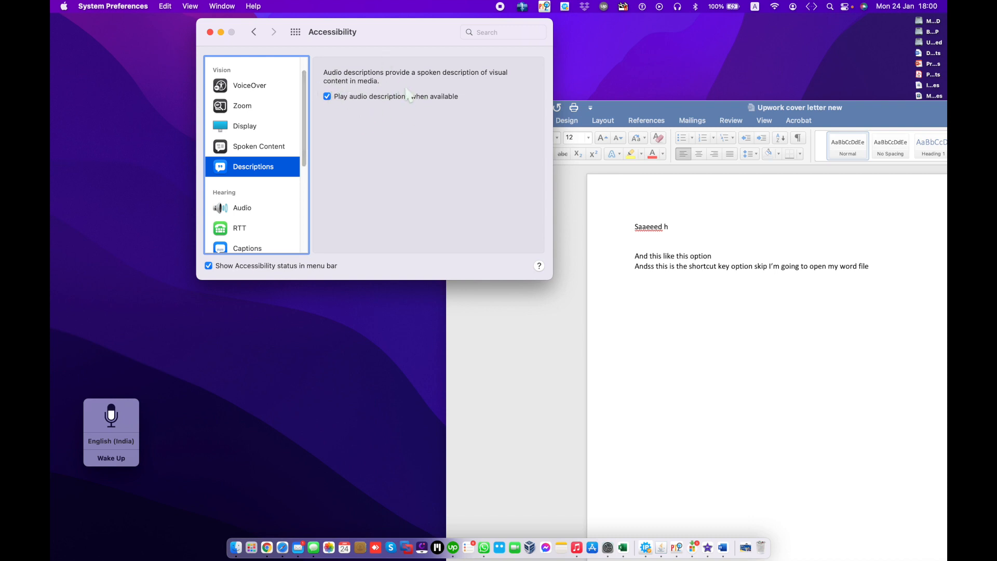
scroll(259, 216, down, 3)
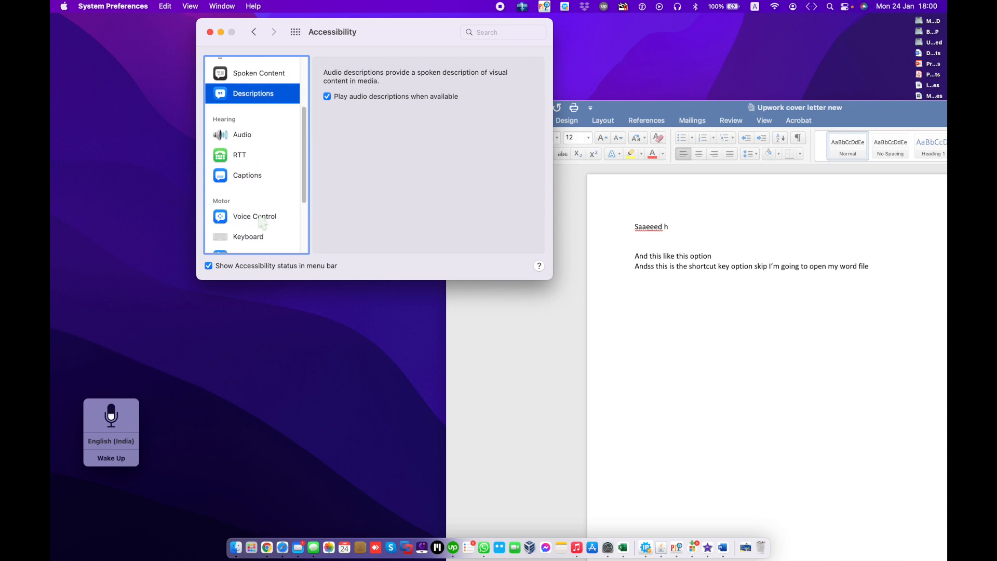
scroll(260, 218, down, 2)
scroll(257, 156, up, 3)
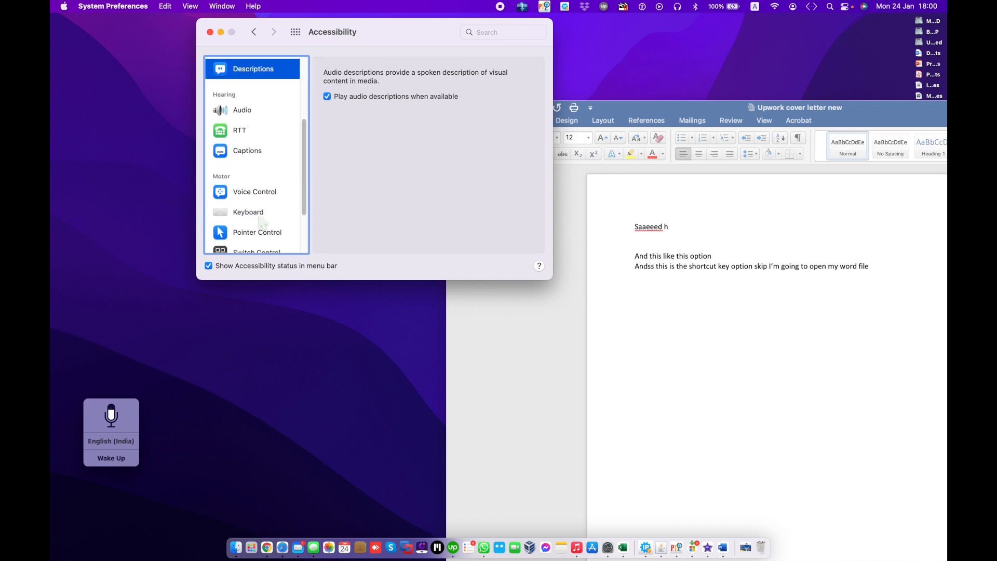
click(255, 117)
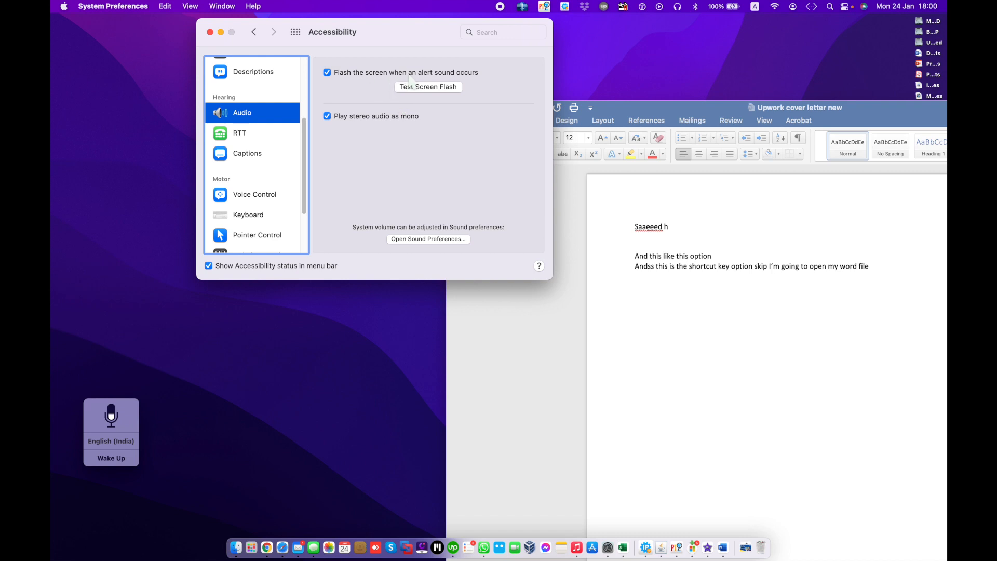
Step: Go back from the Audio settings to the Display settings
key(Up)
key(Up)
key(Up)
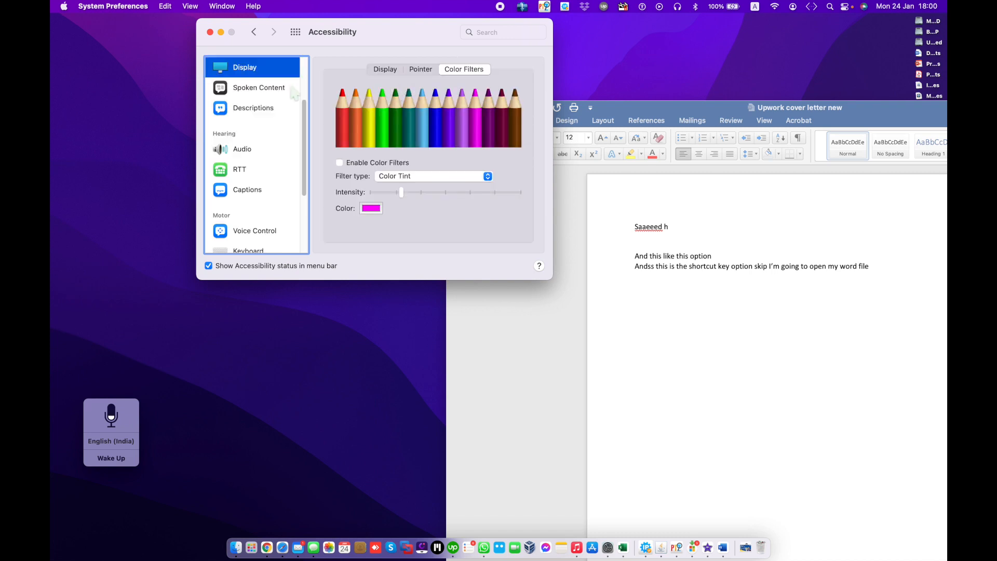
Step: Open the Audio settings in the Hearing section
scroll(250, 130, down, 1)
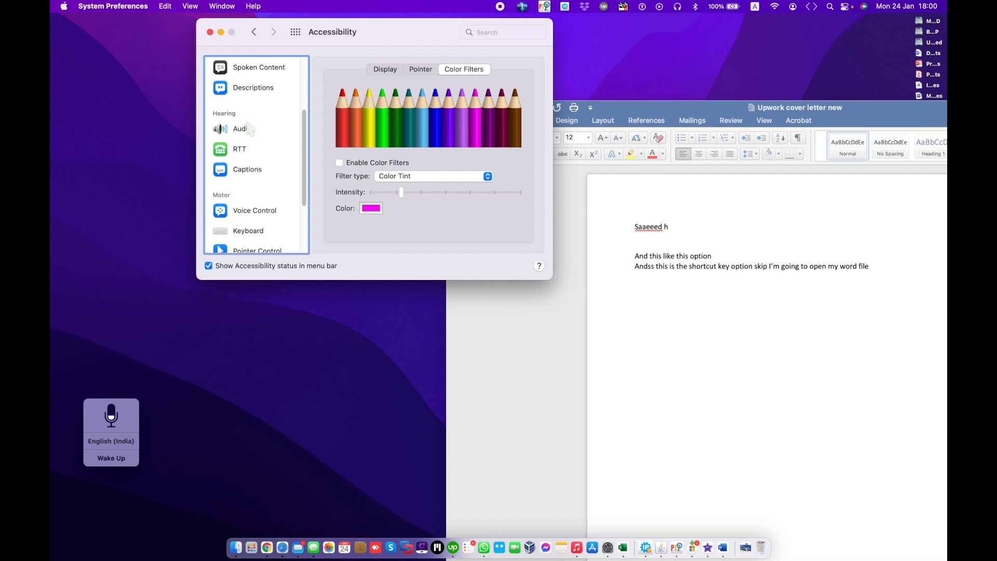
click(249, 130)
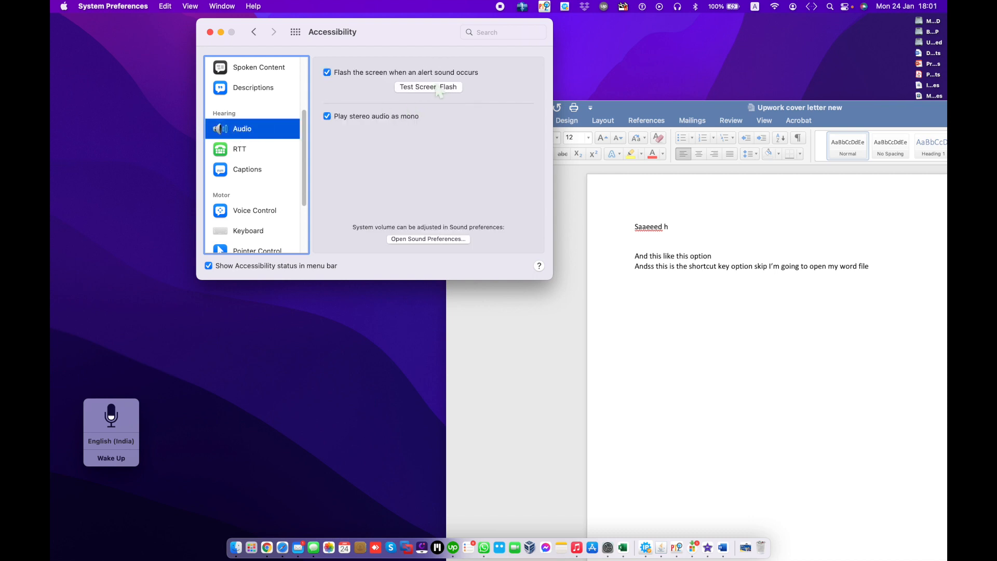
click(670, 31)
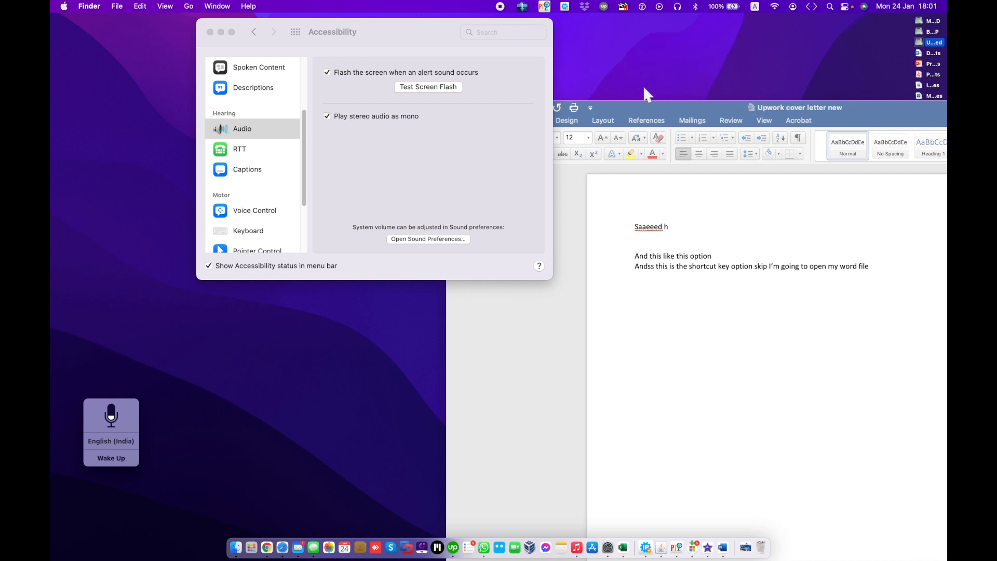
Step: Switch the screen flash for alert sounds off and on again, and do the same for playing stereo audio as mono
click(397, 72)
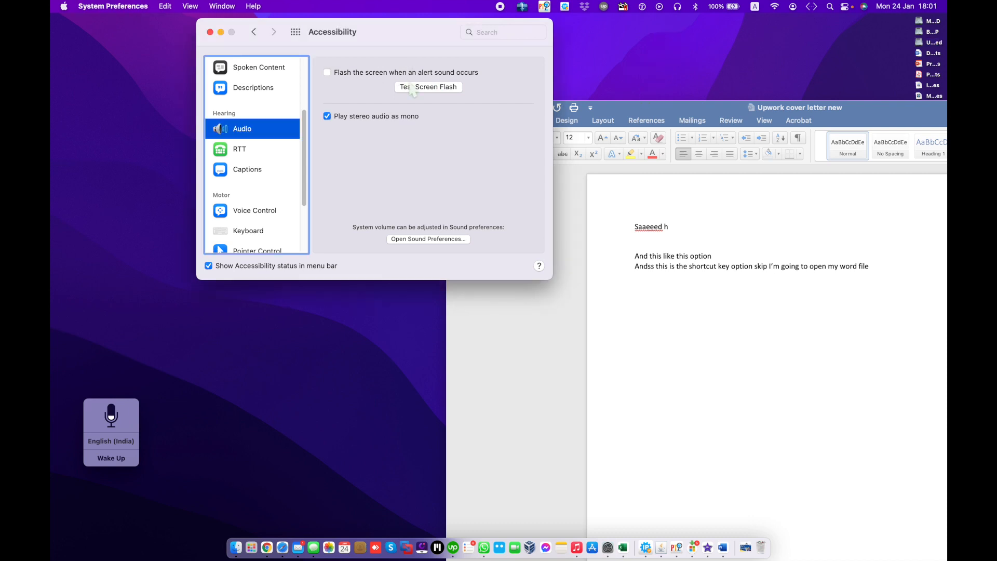
click(382, 73)
click(369, 117)
click(370, 124)
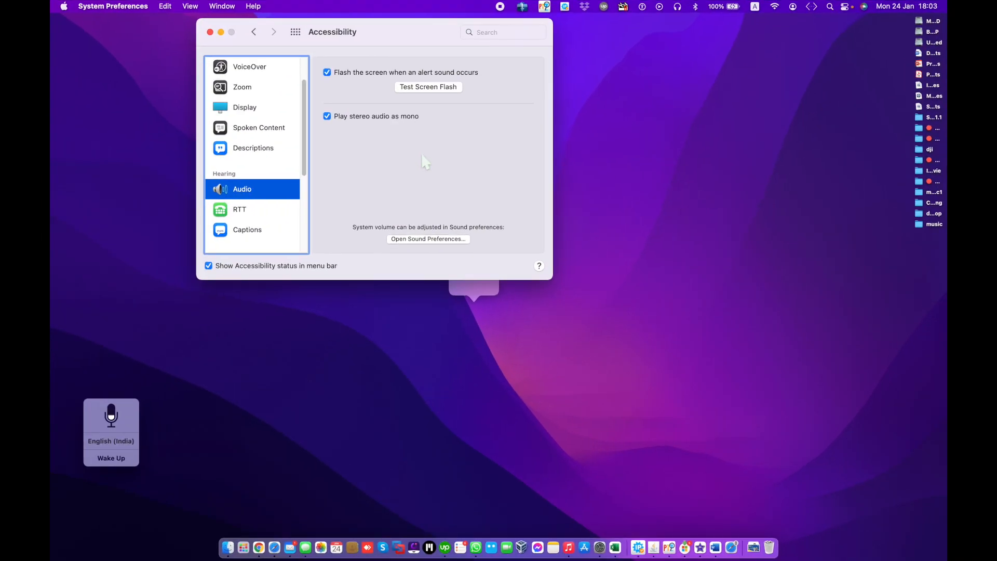
Step: Test the screen flash several times, and place the cursor in the relay number field of the RTT settings
click(413, 84)
click(454, 87)
click(454, 87)
click(454, 87)
click(454, 87)
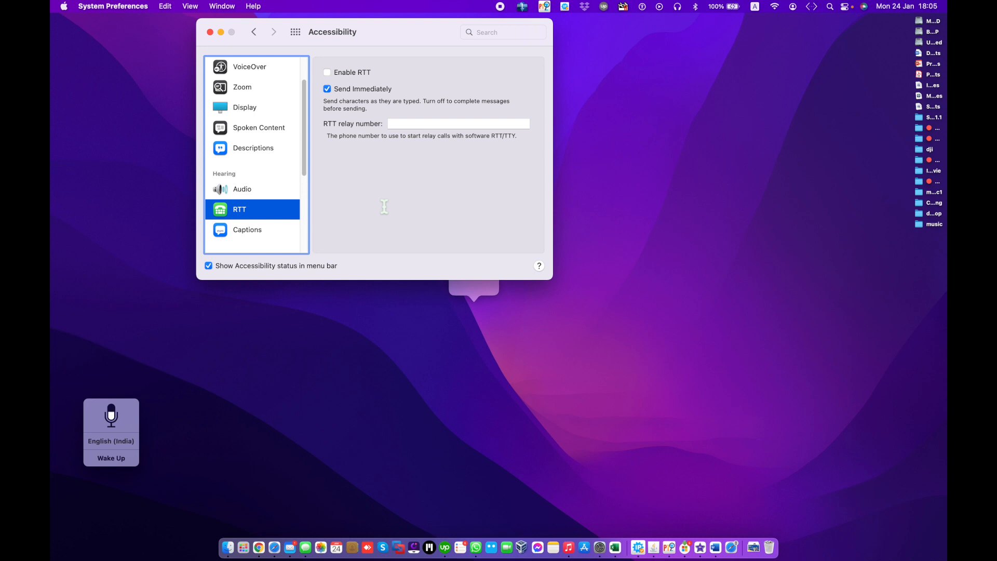
click(401, 126)
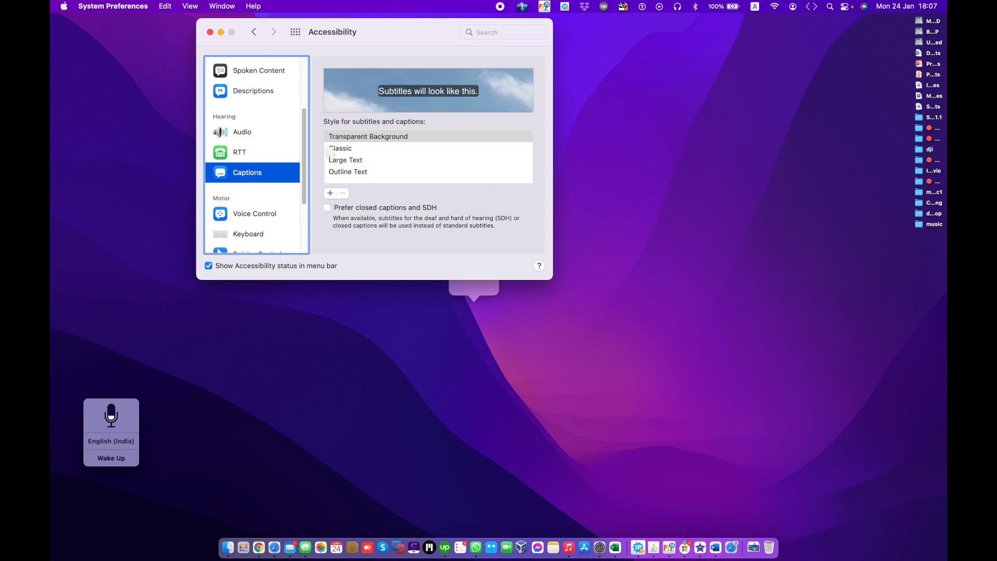
Step: Preview the Classic and Large Text styles for subtitles and captions, and select Outline Text
click(346, 150)
click(359, 161)
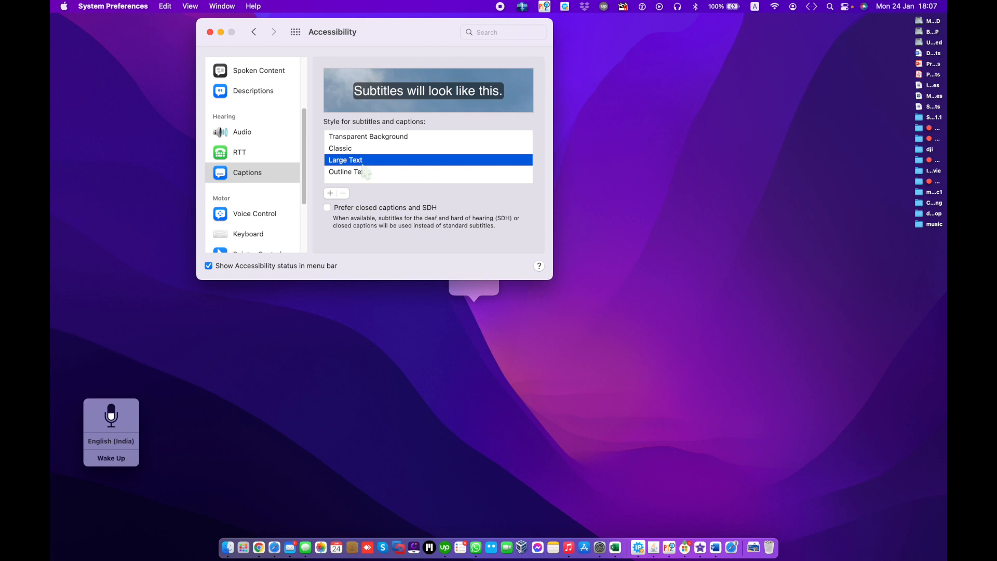
click(365, 180)
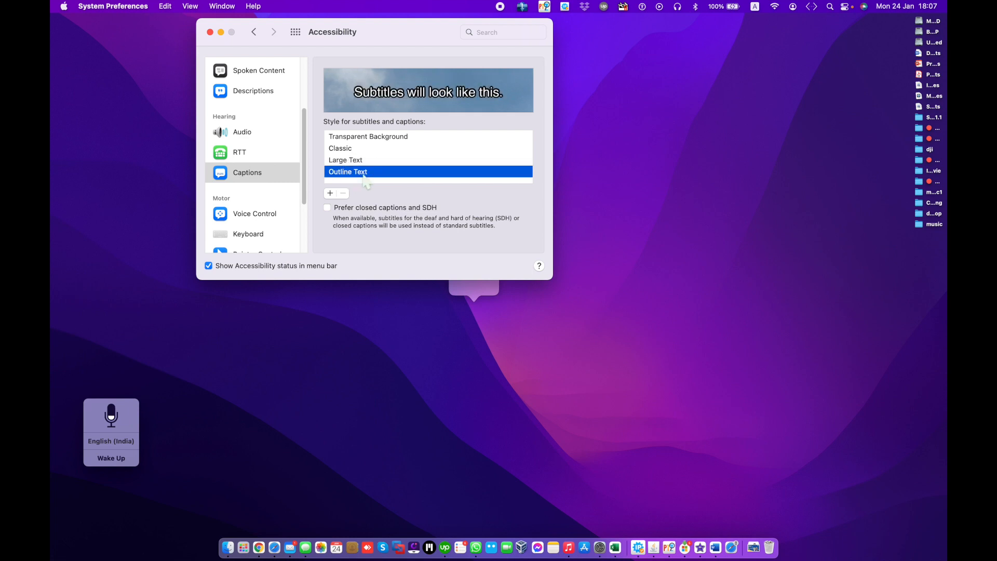
Step: Examine the background, text and font options for a new caption style, and cancel without creating it
click(330, 194)
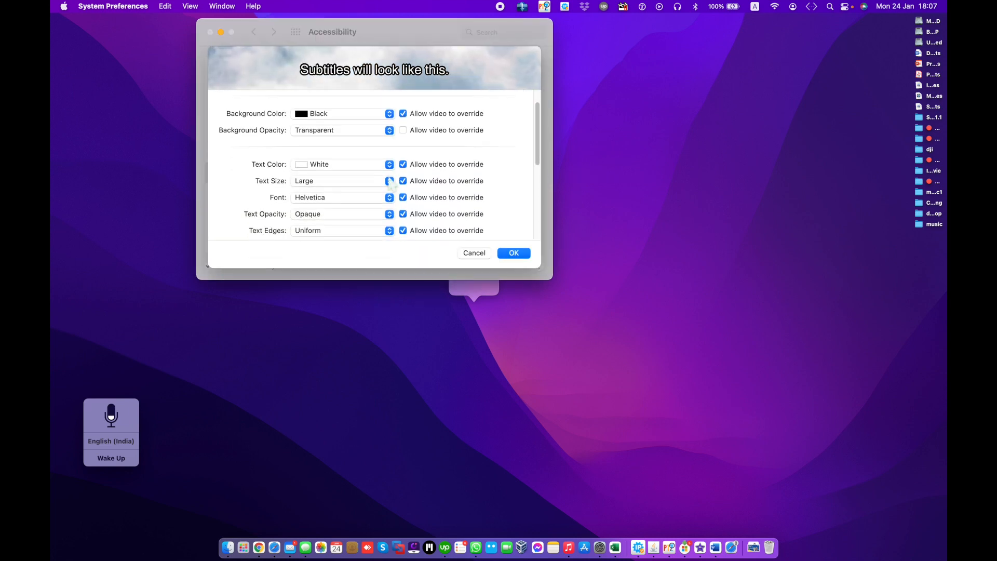
scroll(390, 183, down, 10)
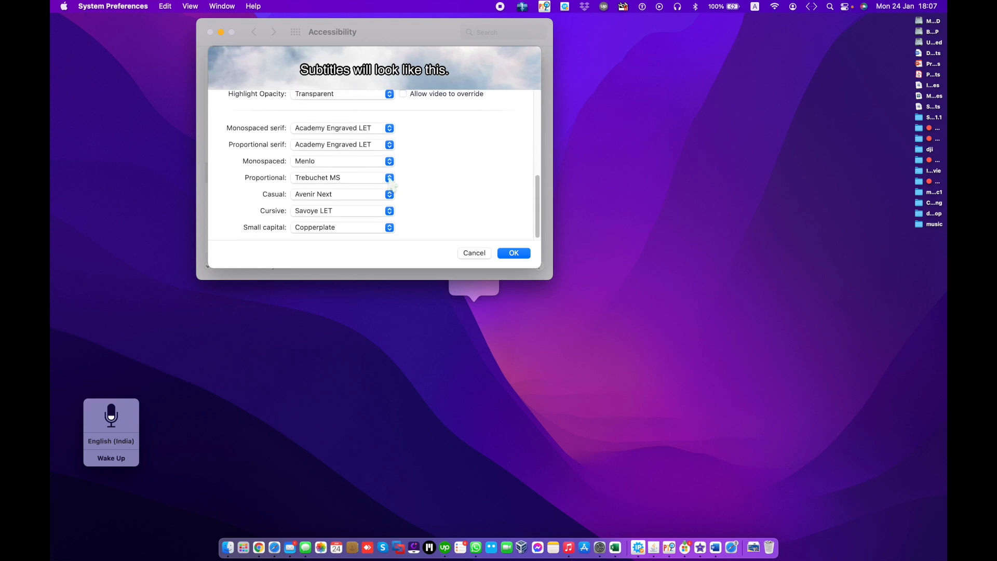
scroll(390, 180, up, 10)
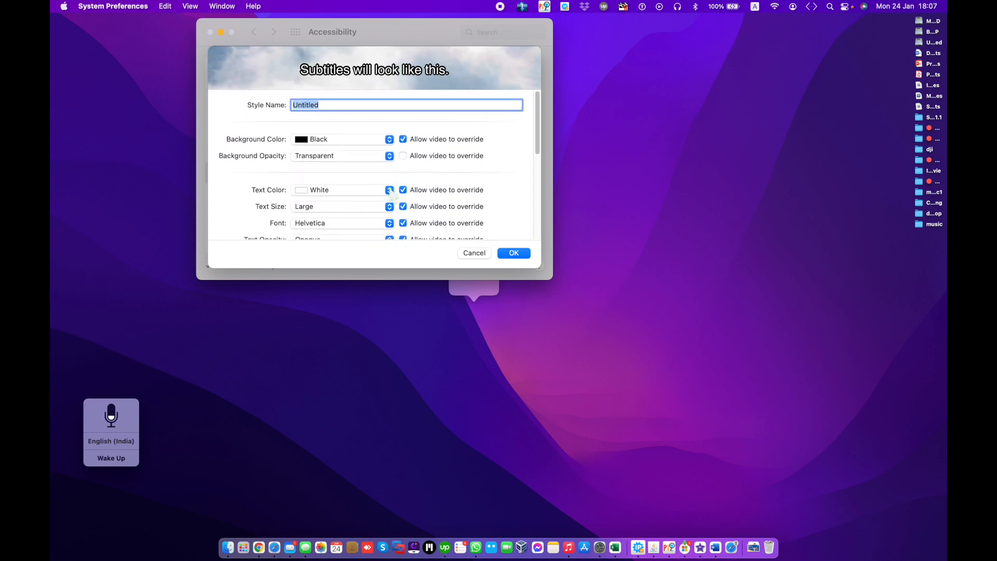
scroll(390, 195, down, 5)
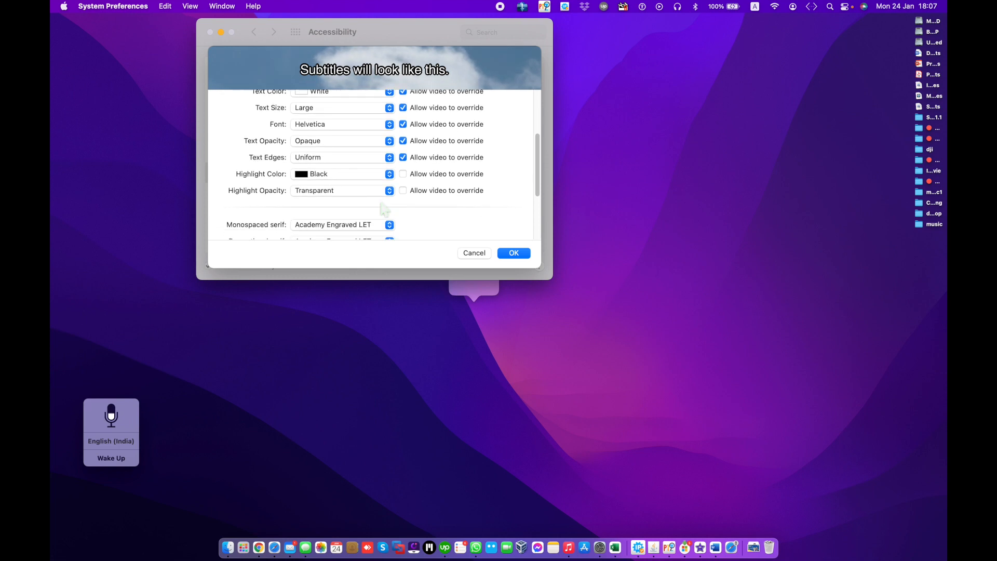
click(471, 256)
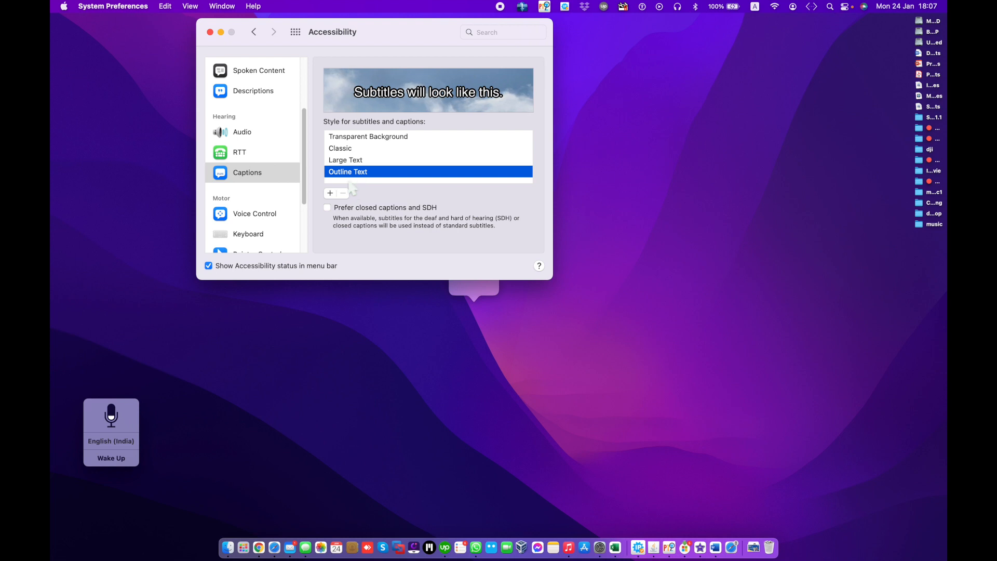
Step: Preview the Large Text and Classic caption styles again, and reselect Outline Text
click(344, 161)
click(347, 148)
click(358, 175)
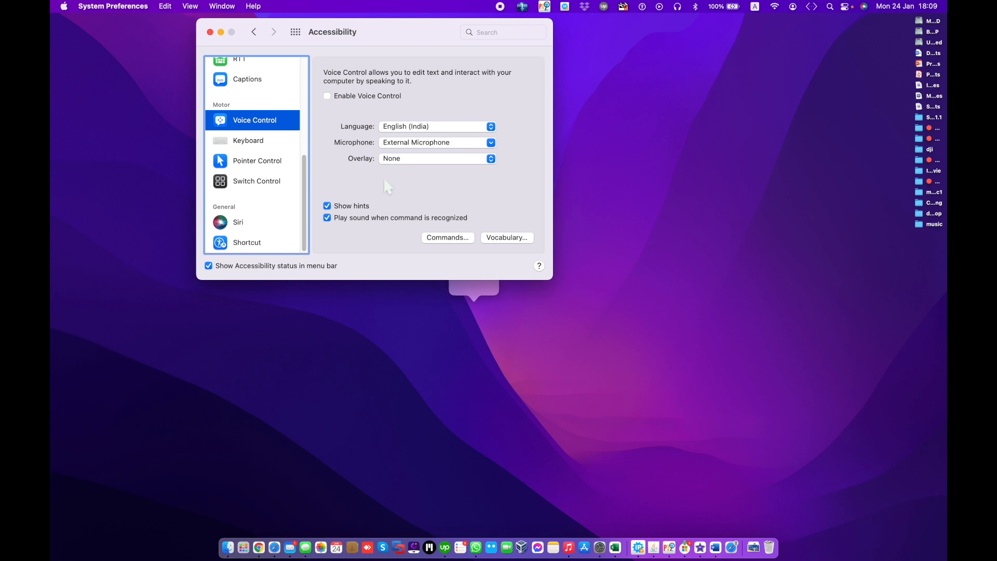
Step: Turn Voice Control on, off and on again in its settings
click(340, 99)
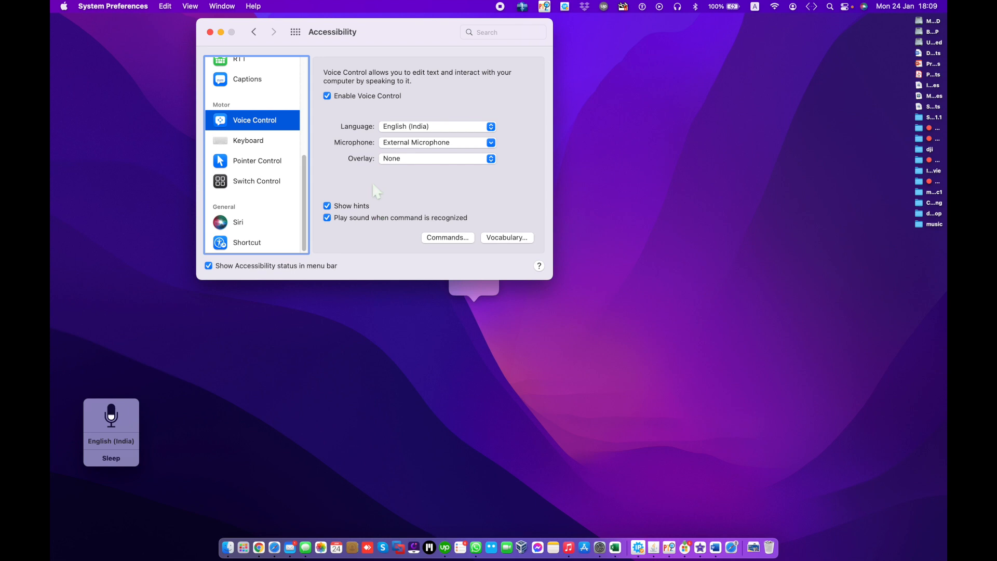
click(327, 98)
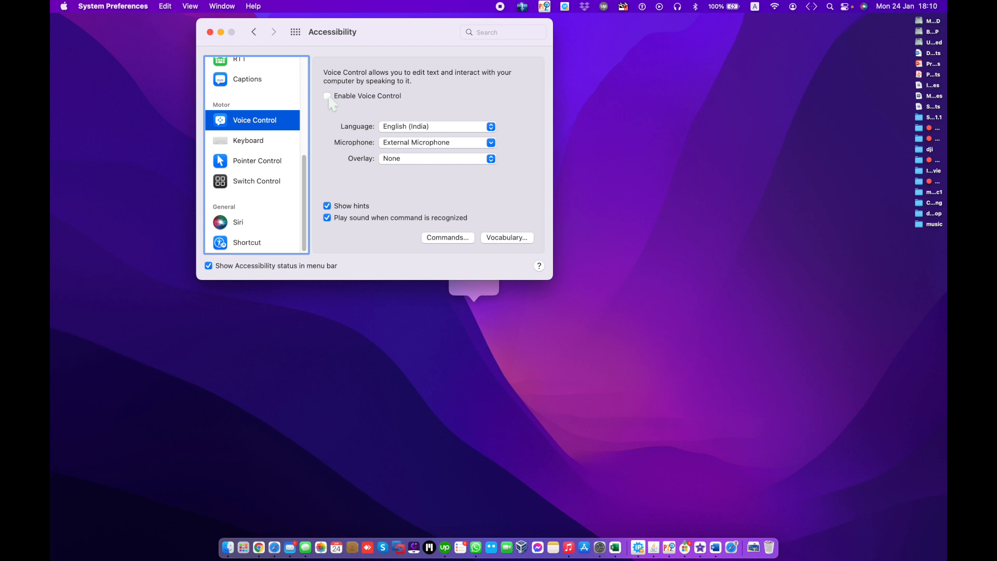
click(327, 99)
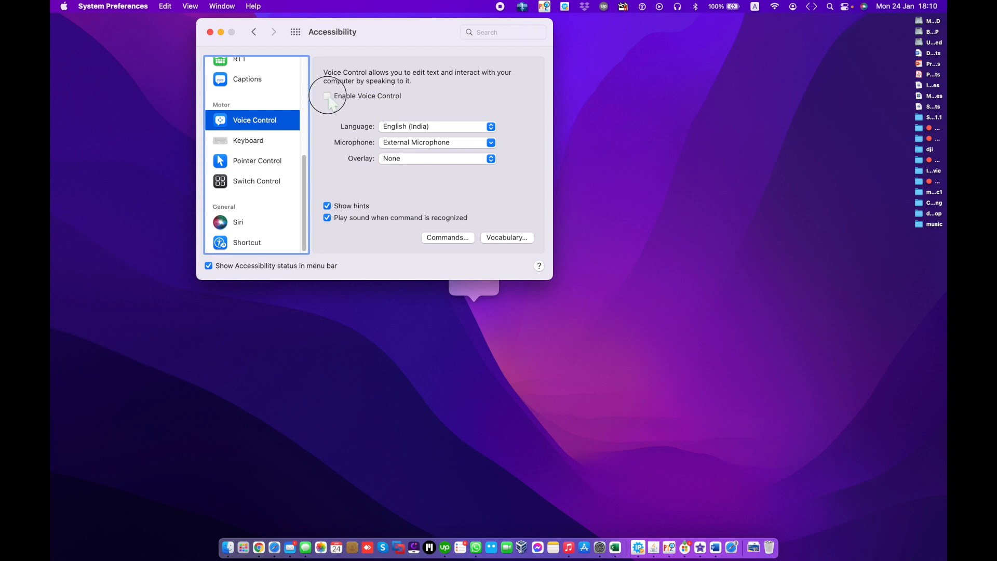
Step: Review the overlay, language and microphone options of Voice Control, including the full list of languages, without changing them
click(416, 159)
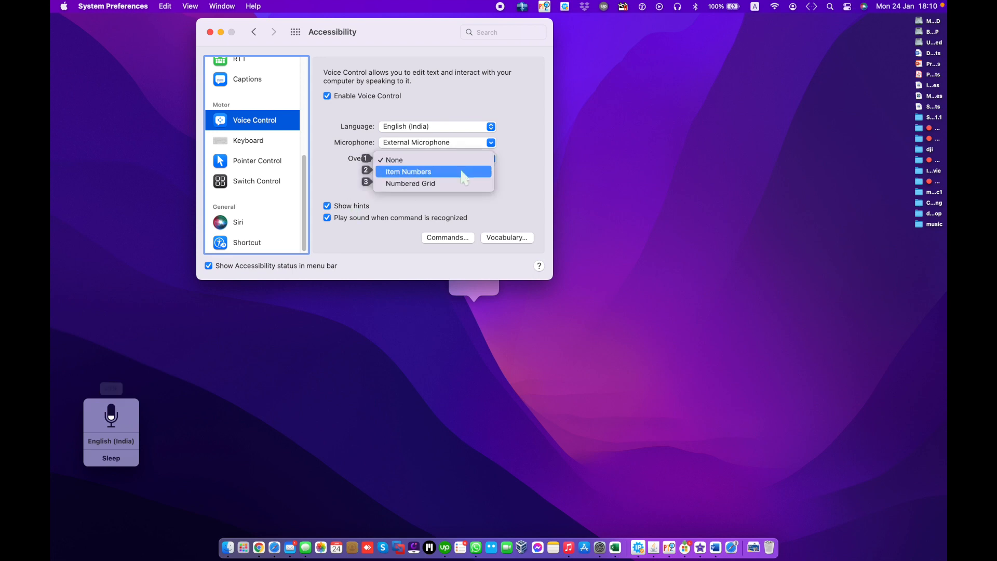
click(482, 88)
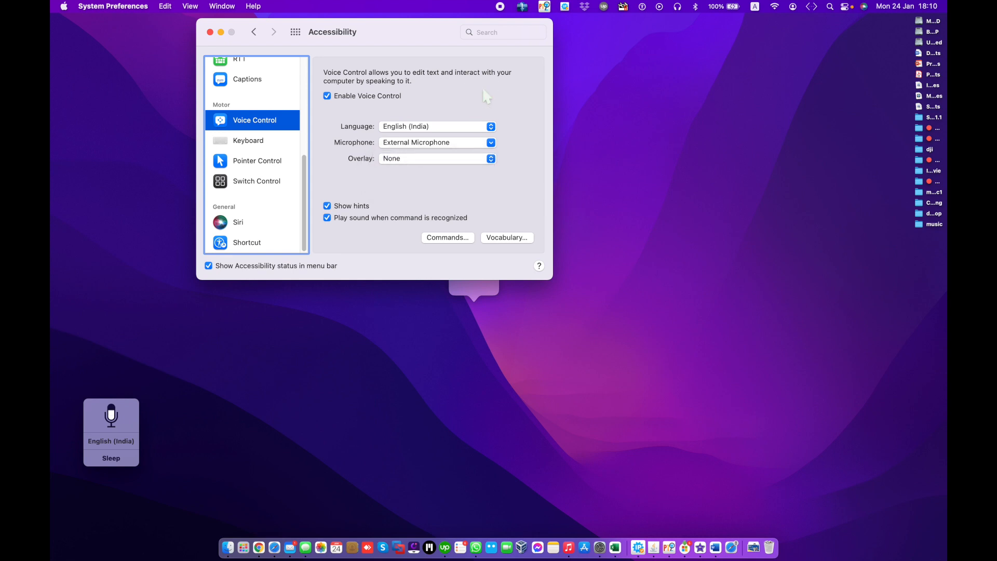
click(441, 127)
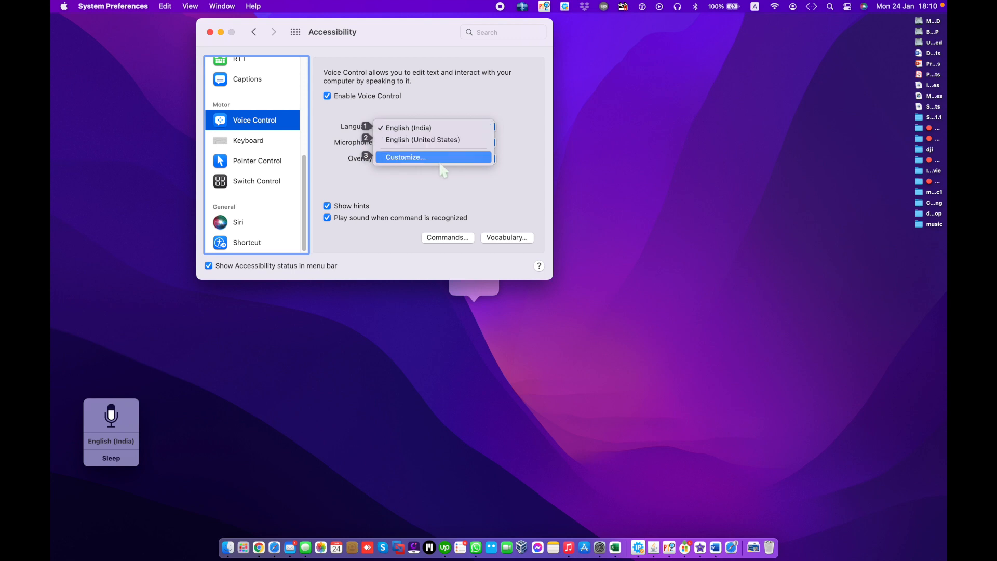
click(440, 157)
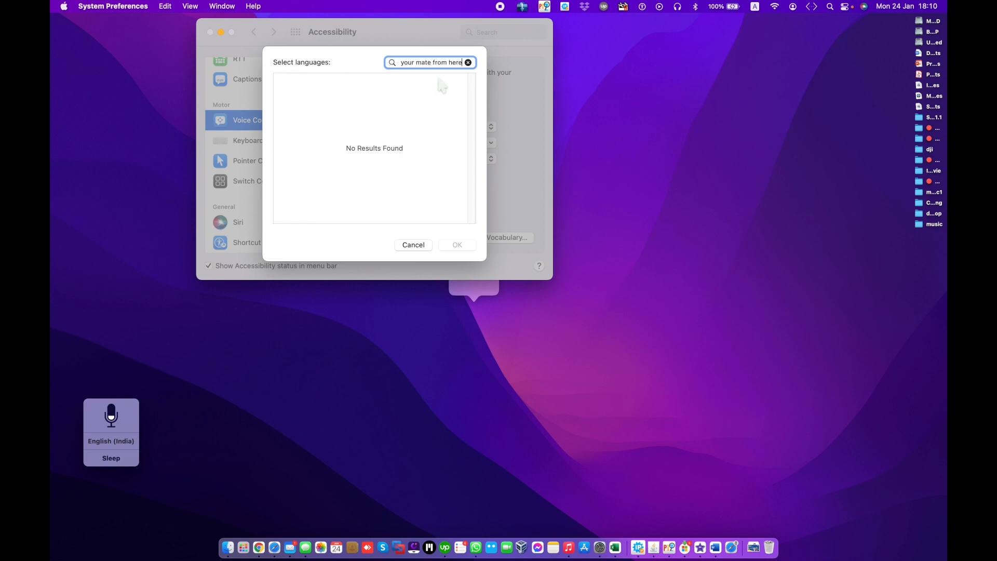
click(468, 62)
scroll(415, 140, down, 5)
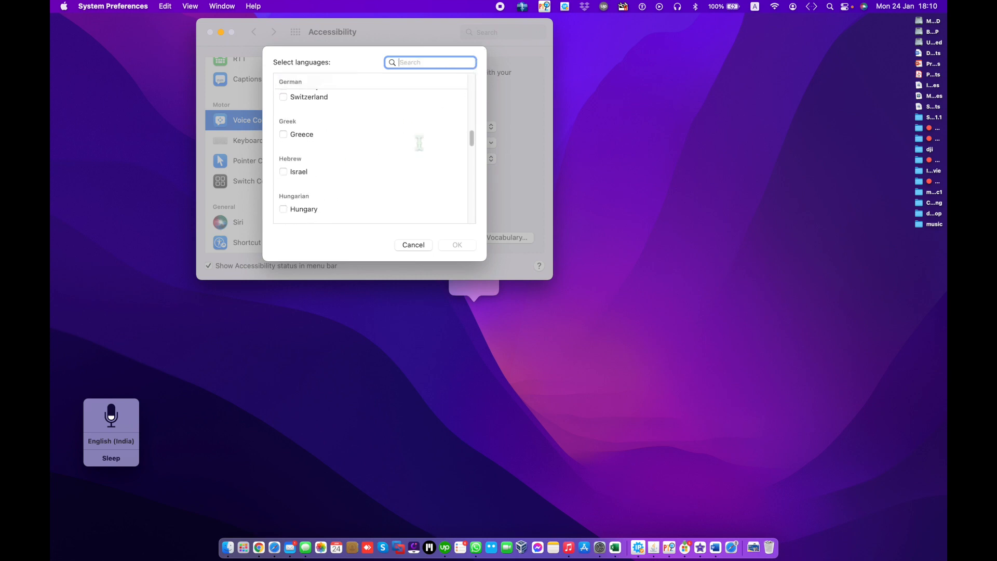
scroll(417, 141, up, 5)
click(414, 245)
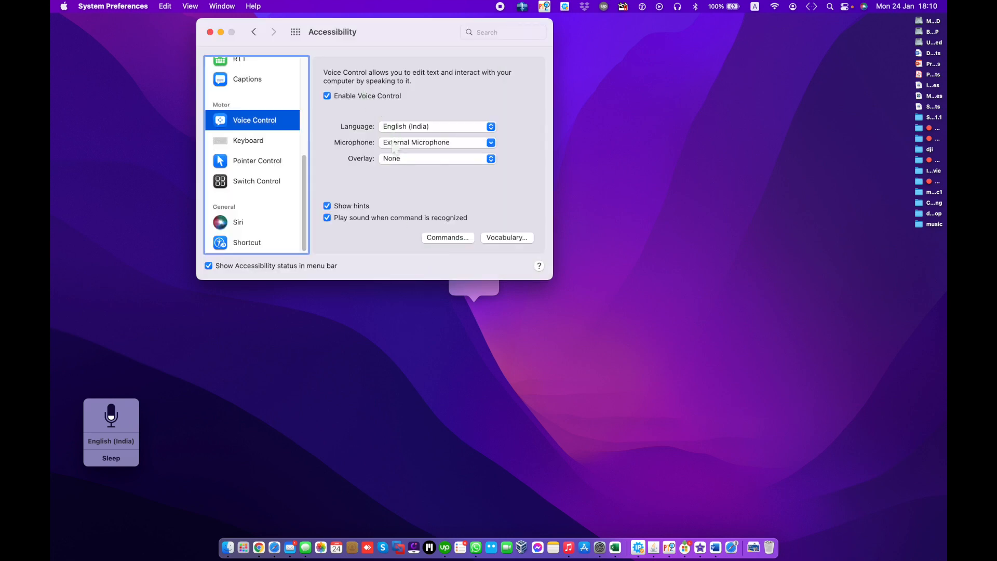
click(441, 144)
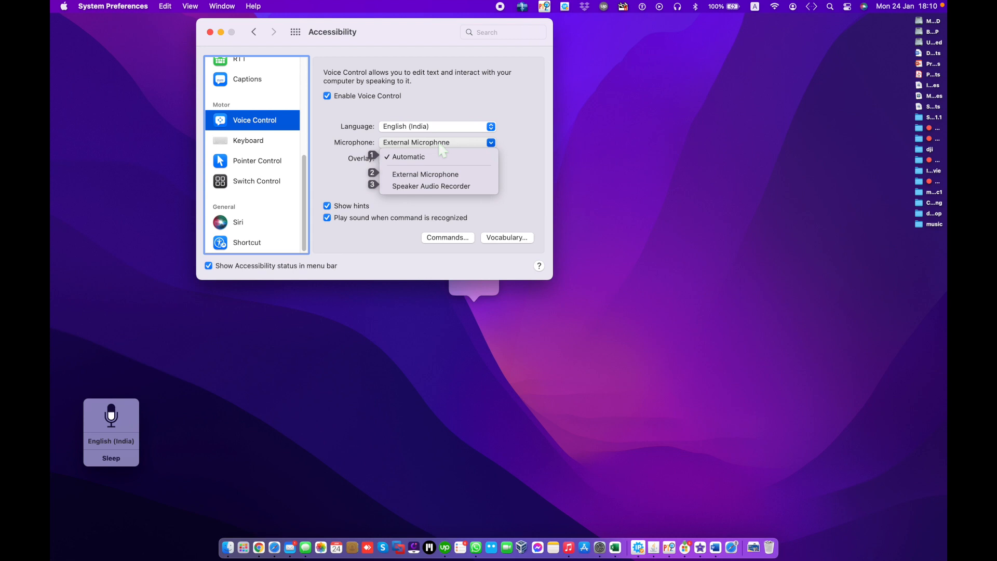
click(349, 175)
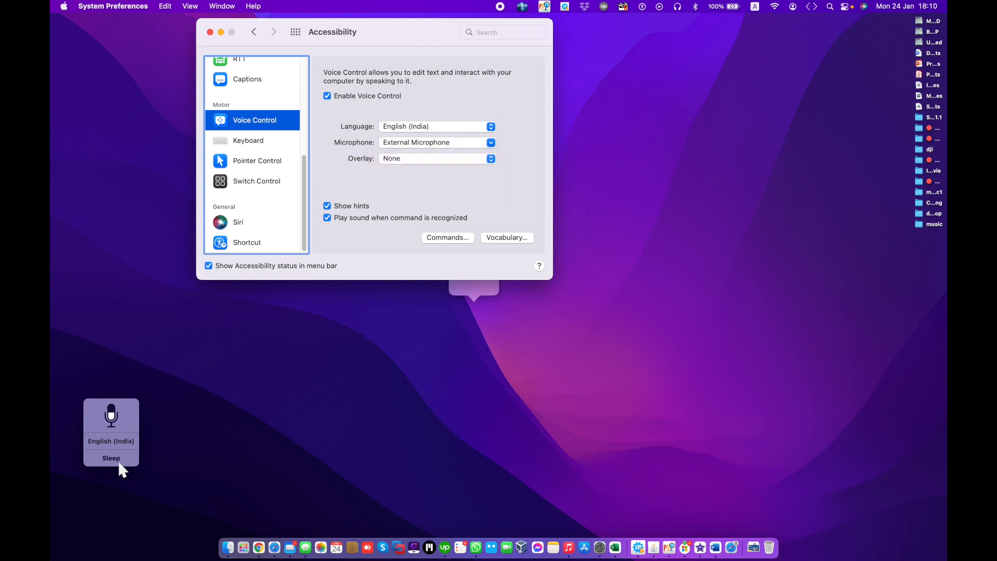
Step: Move the floating Voice Control microphone window higher on the desktop and put Voice Control to sleep
drag(123, 416, 132, 268)
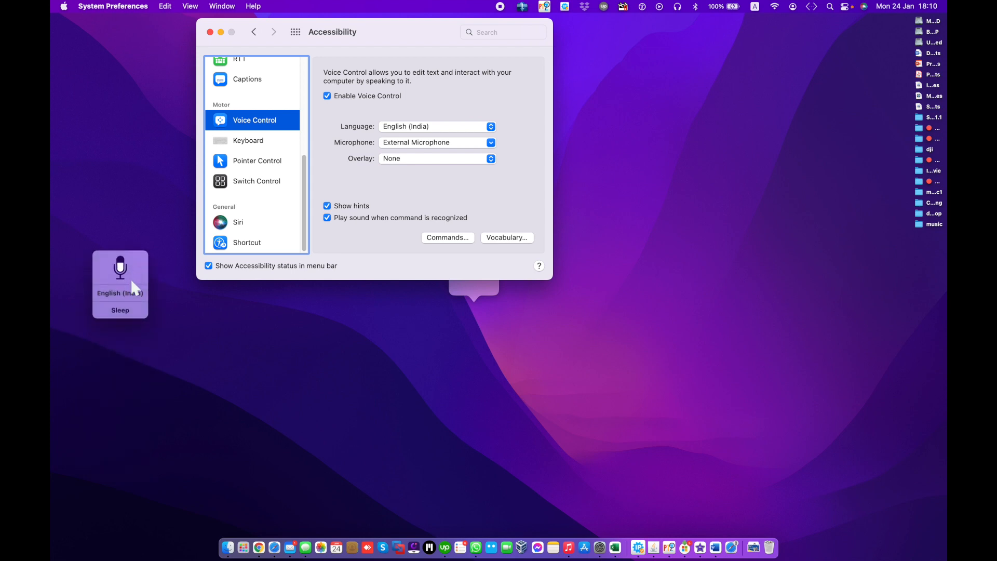
click(121, 312)
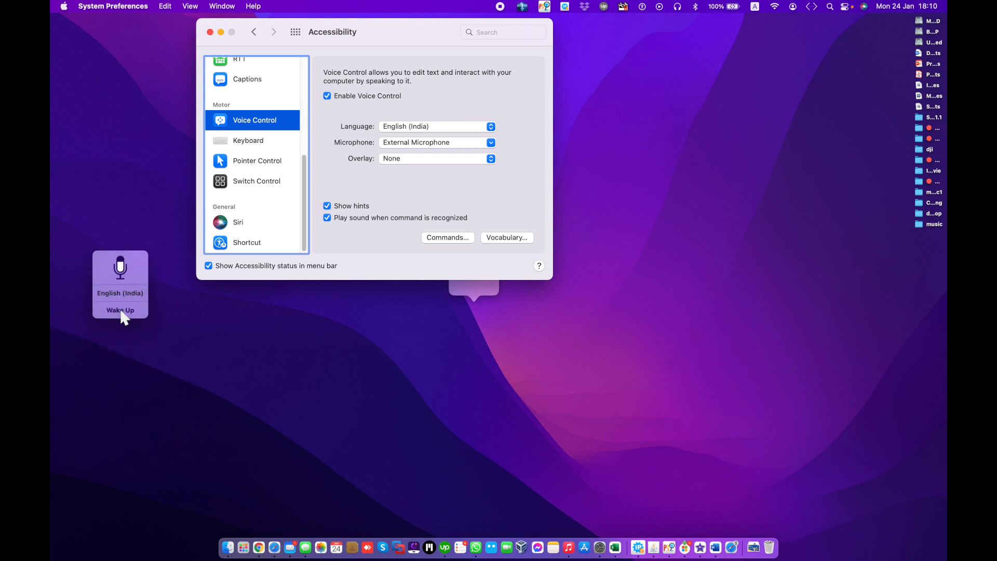
Step: Review the Voice Control language choices, including the full list of available languages, and the microphone options without changing them
click(433, 126)
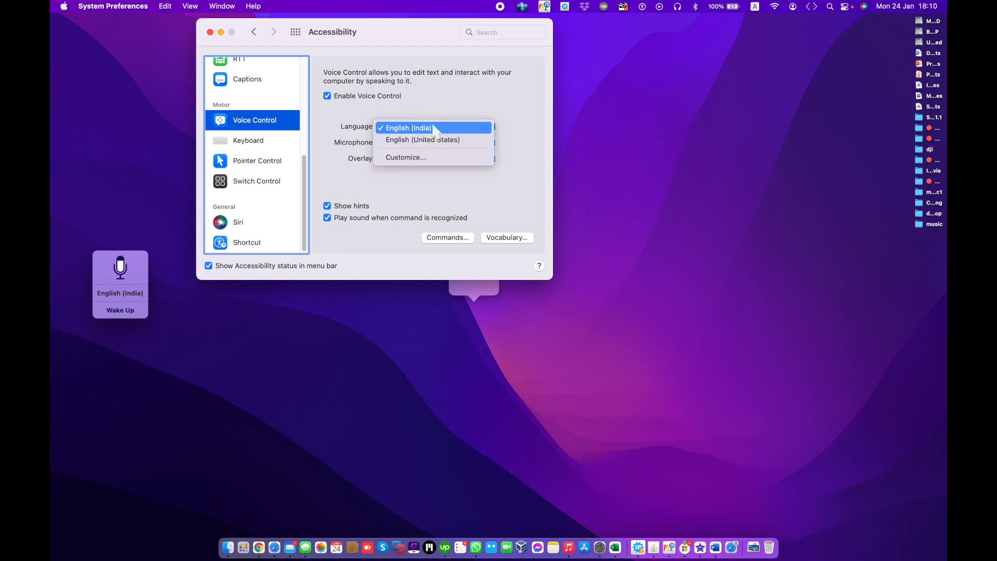
click(428, 95)
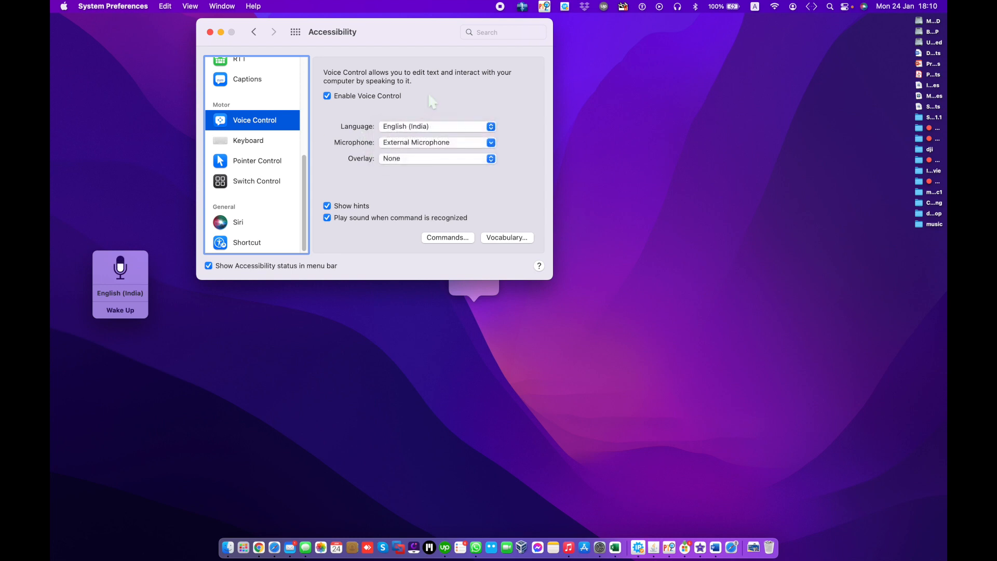
click(439, 131)
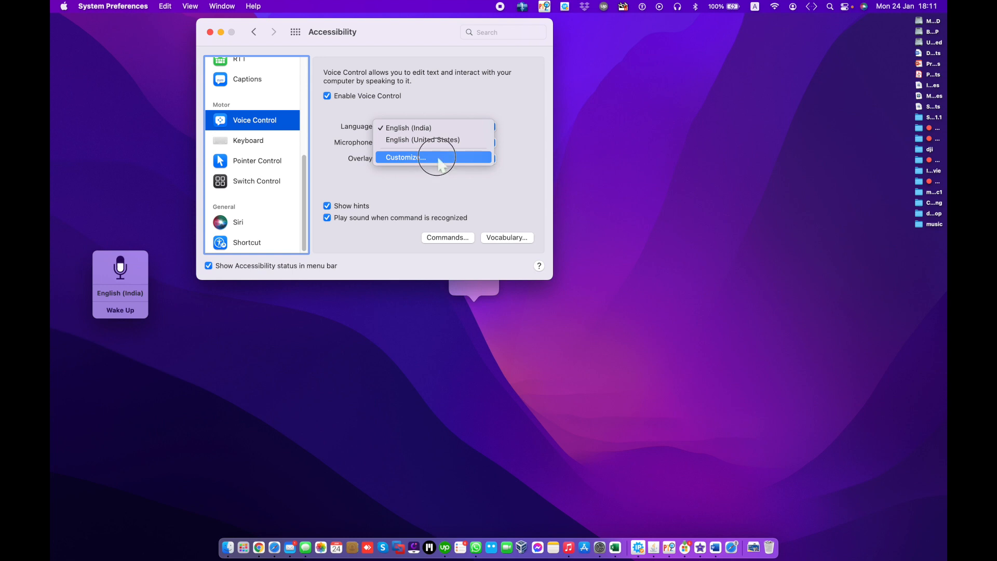
click(439, 158)
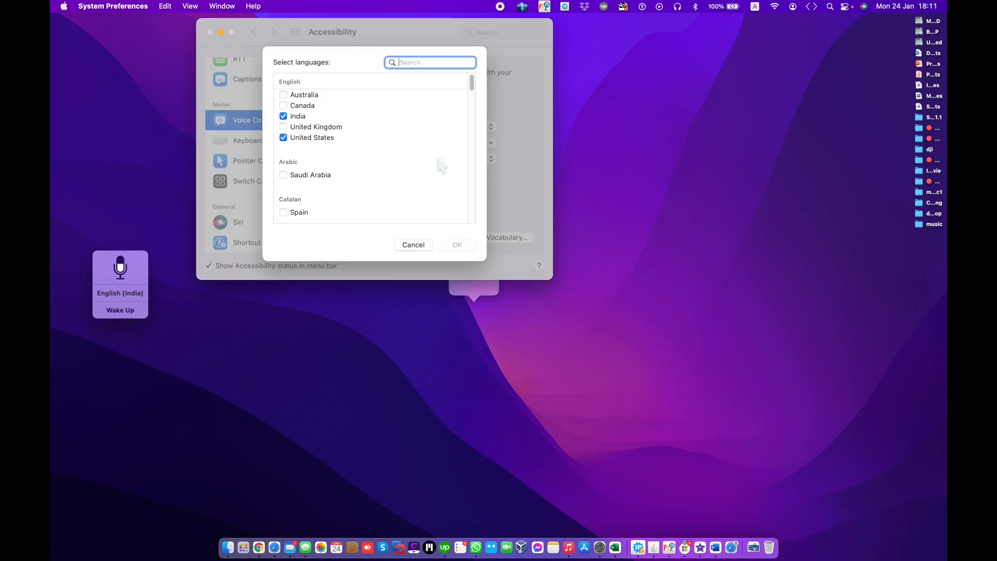
scroll(422, 182, down, 5)
scroll(423, 182, down, 10)
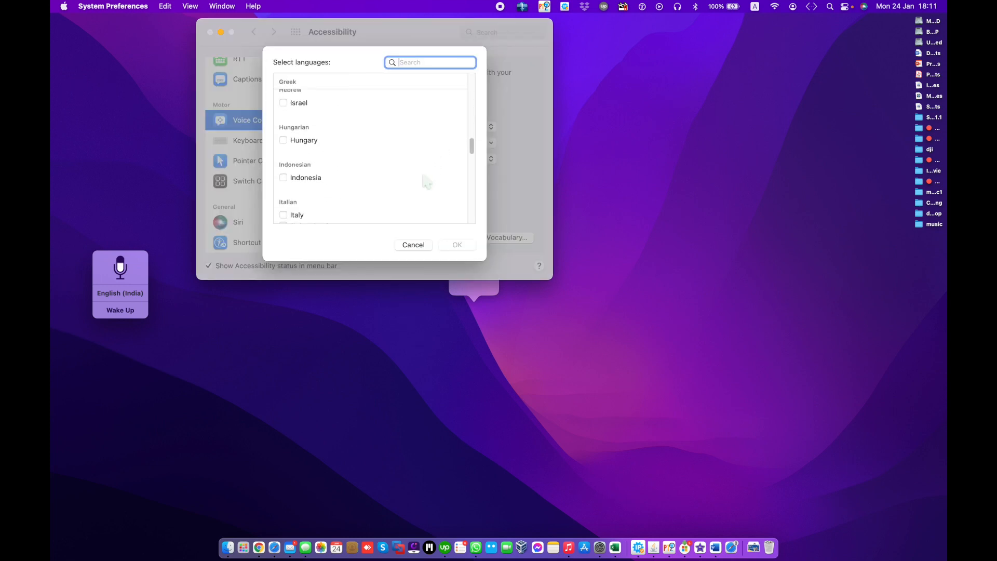
click(415, 245)
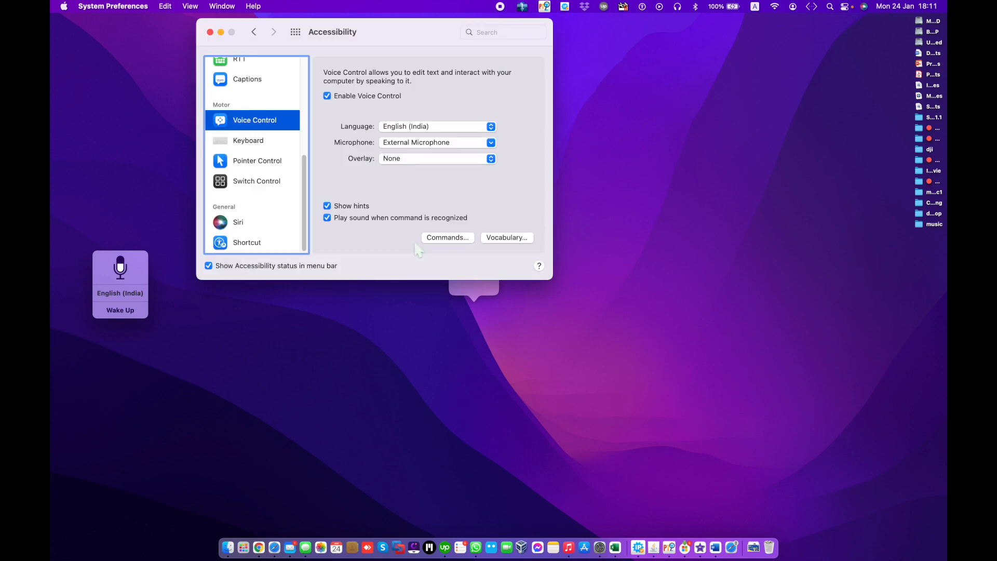
click(425, 145)
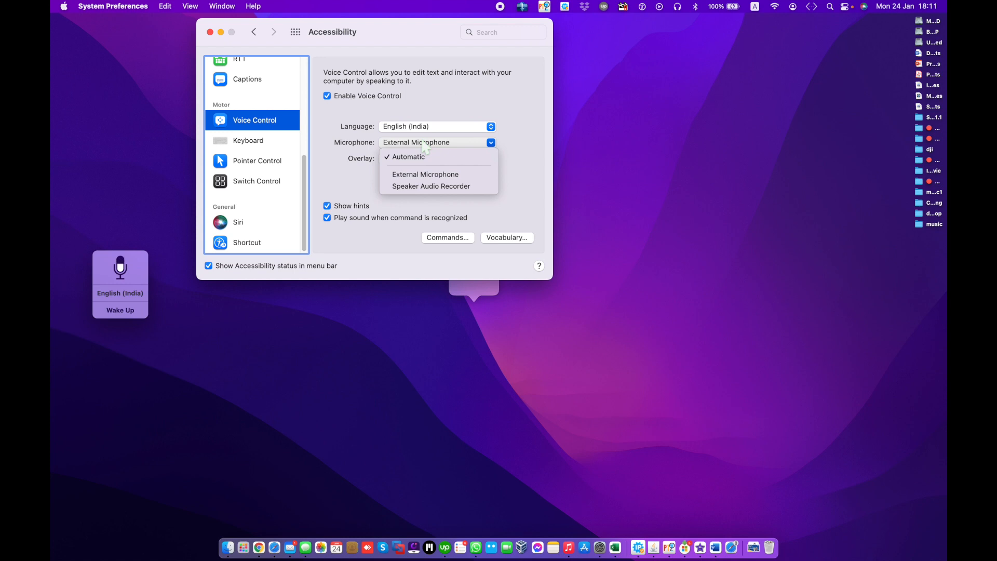
click(495, 198)
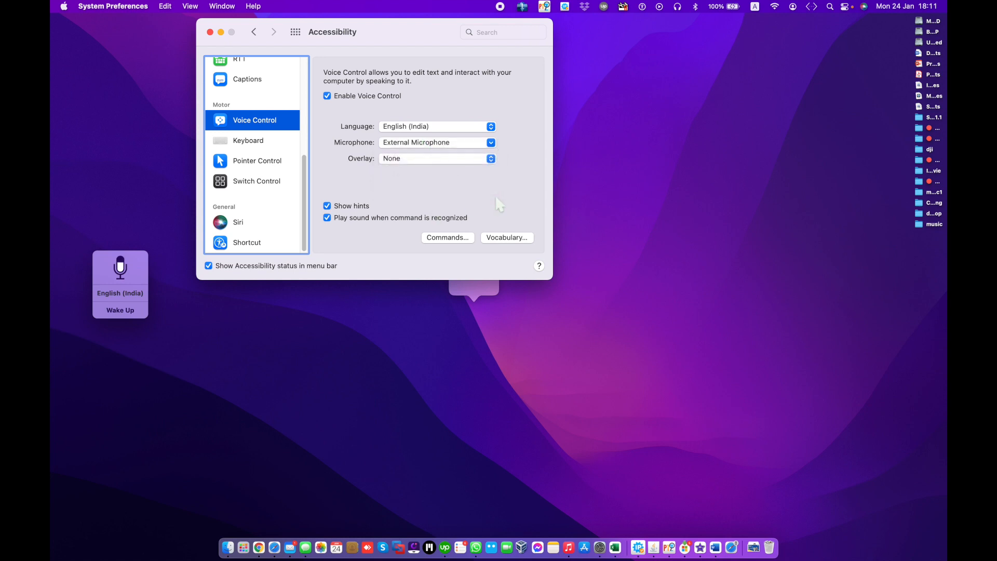
Step: Set the Voice Control overlay to Item Numbers, leaving the language at English (India)
click(412, 158)
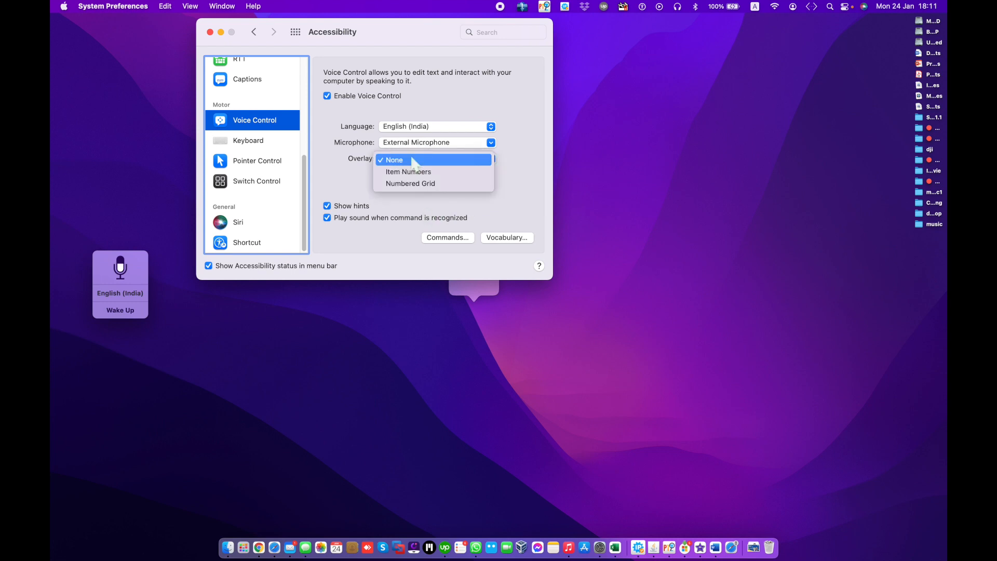
click(447, 172)
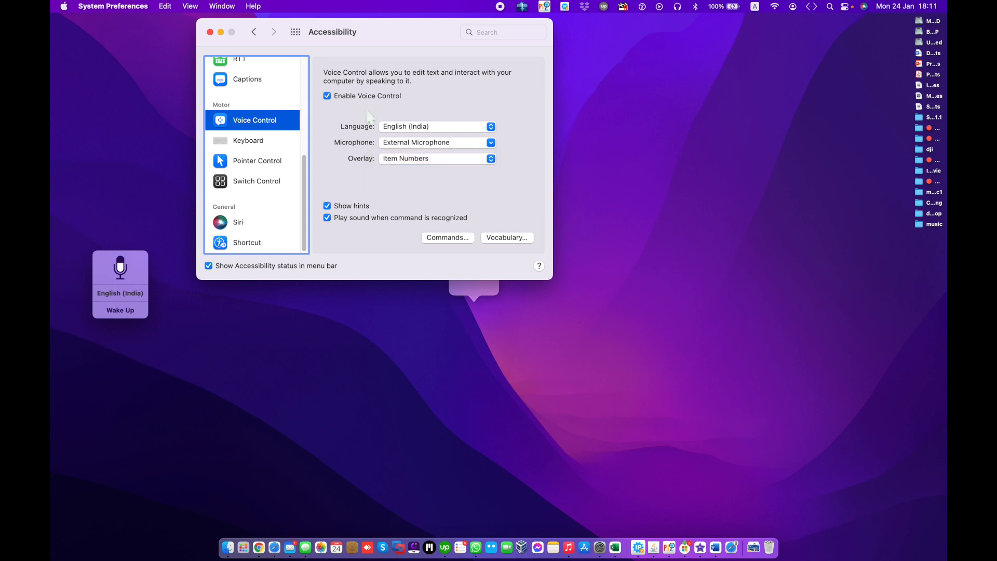
click(384, 129)
click(387, 129)
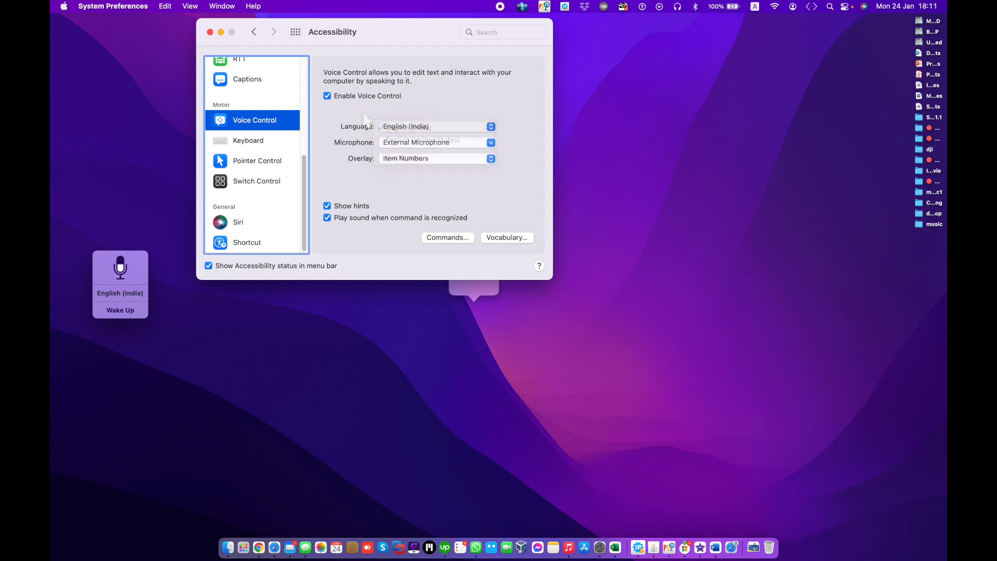
Step: Set the Voice Control overlay to Numbered Grid and wake Voice Control up to display the grid
click(407, 159)
click(410, 171)
click(428, 146)
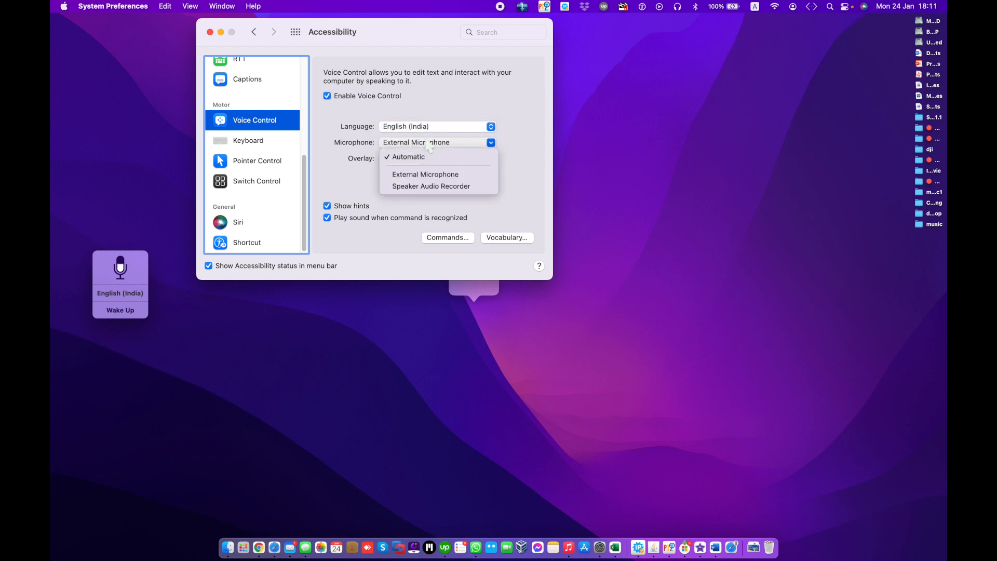
click(429, 136)
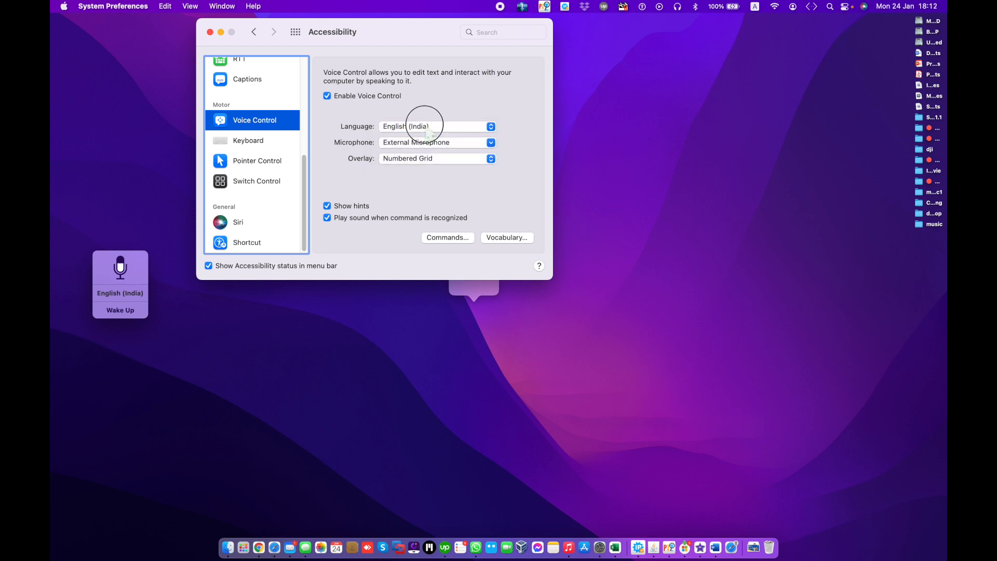
click(423, 127)
click(370, 171)
click(127, 310)
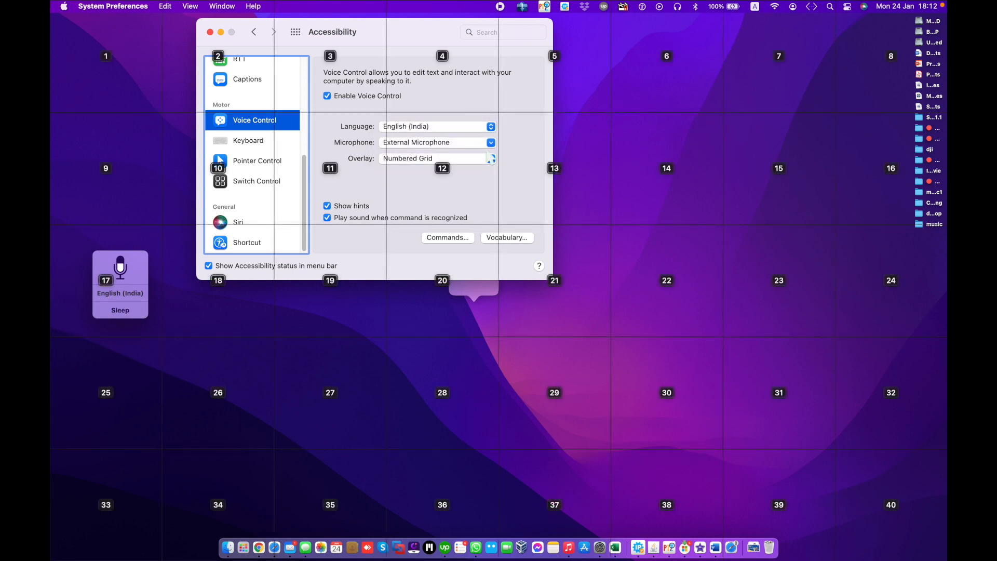
Step: Switch the Voice Control overlay to Item Numbers and back to None
click(460, 162)
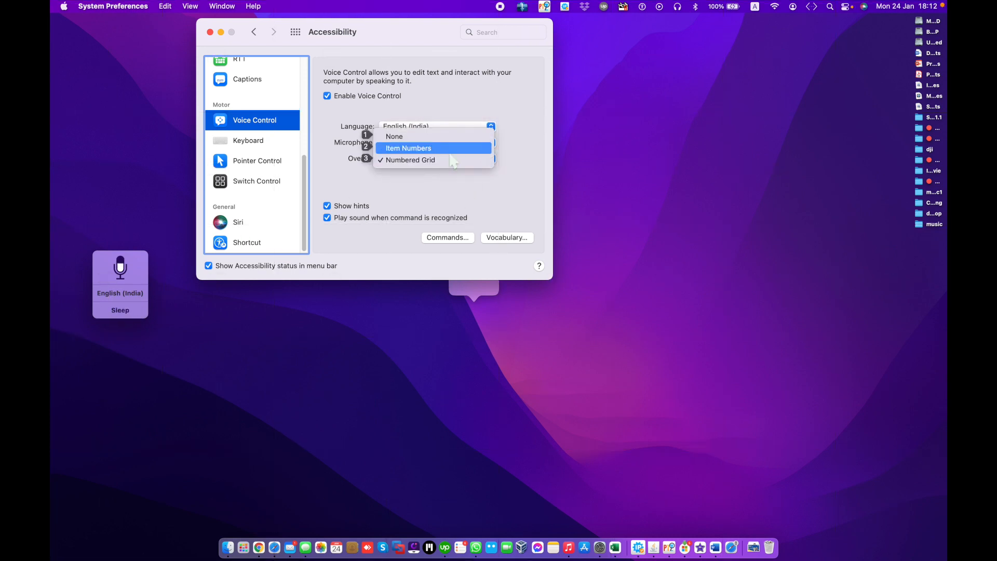
click(446, 147)
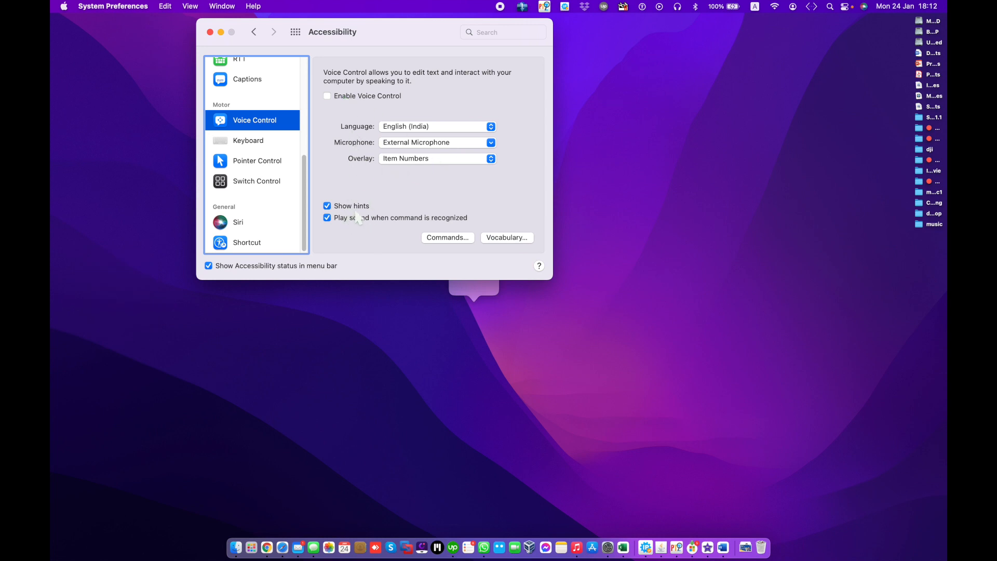
click(413, 159)
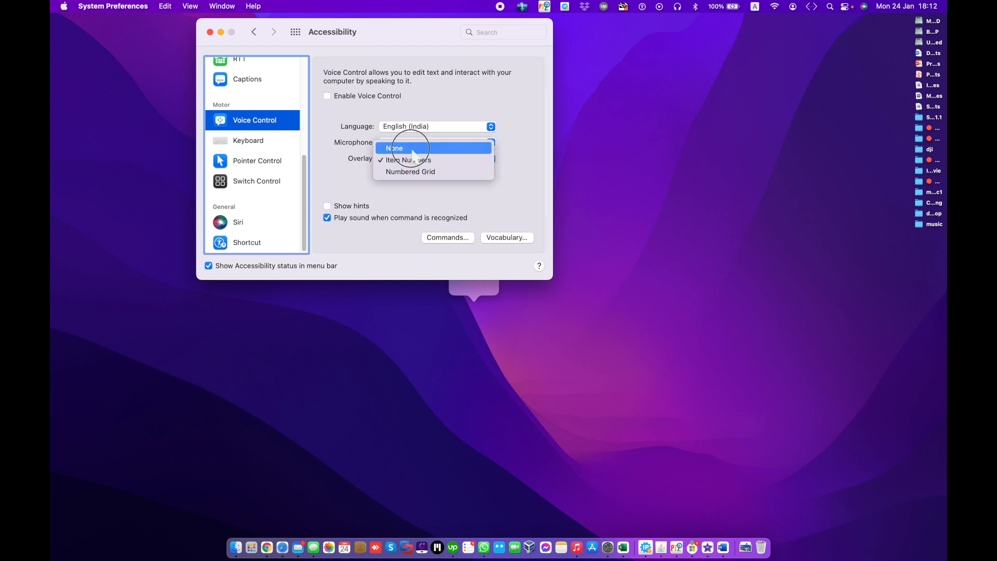
click(411, 149)
Step: Re-enable Voice Control with Show hints turned on, and turn the hints off again
click(355, 209)
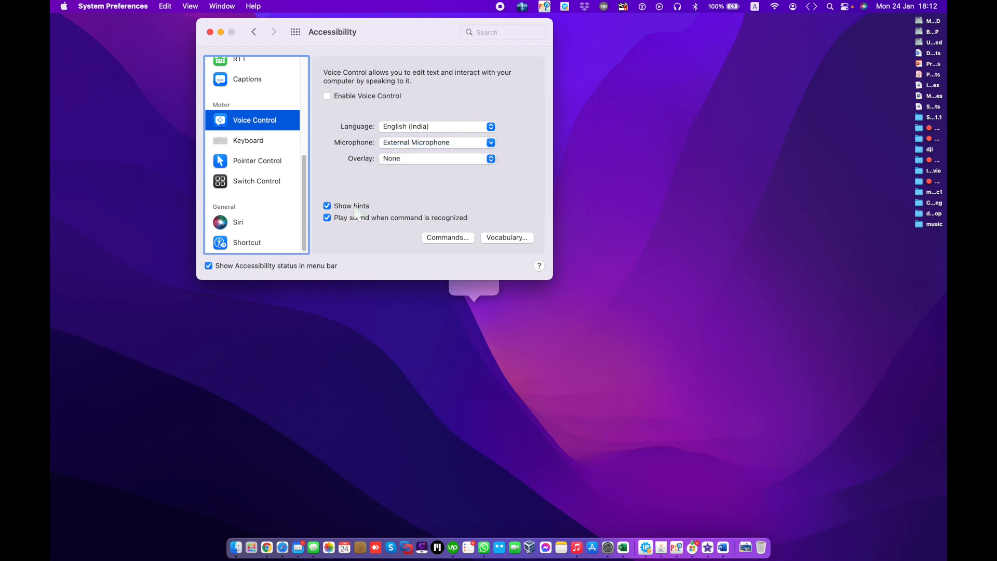
click(329, 96)
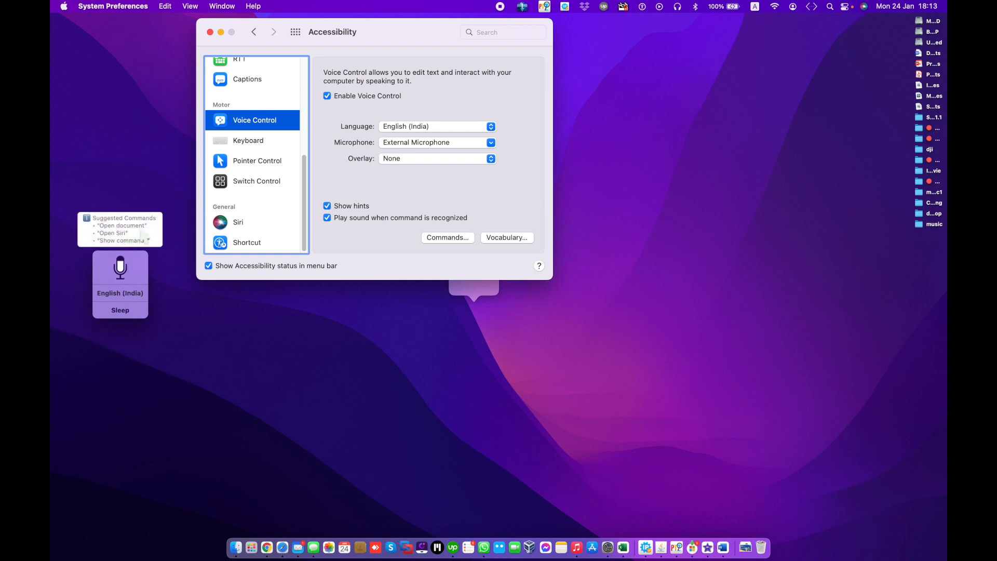
click(344, 204)
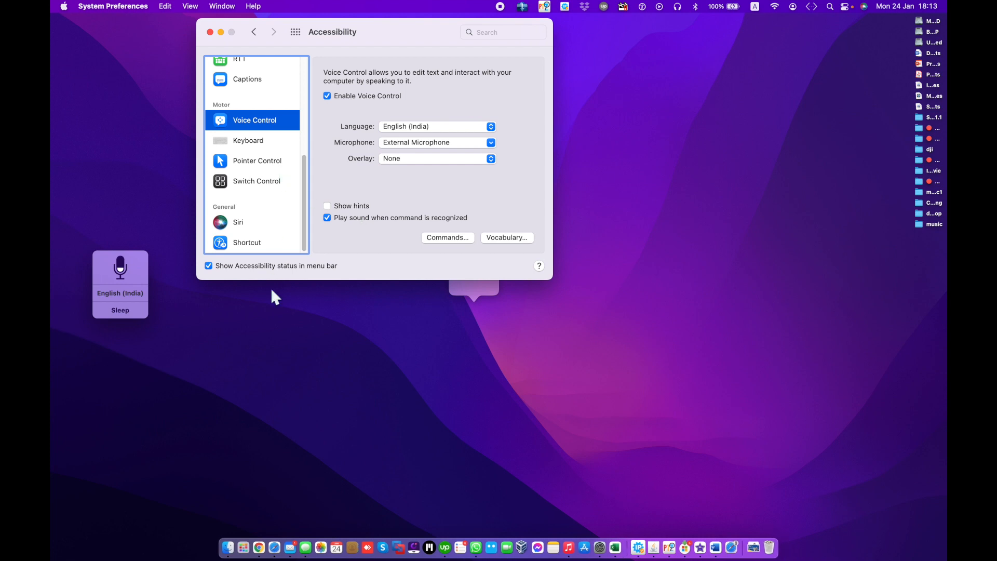
Step: Review the Voice Control commands list and the custom vocabulary list without changing them, and put Voice Control to sleep
click(434, 241)
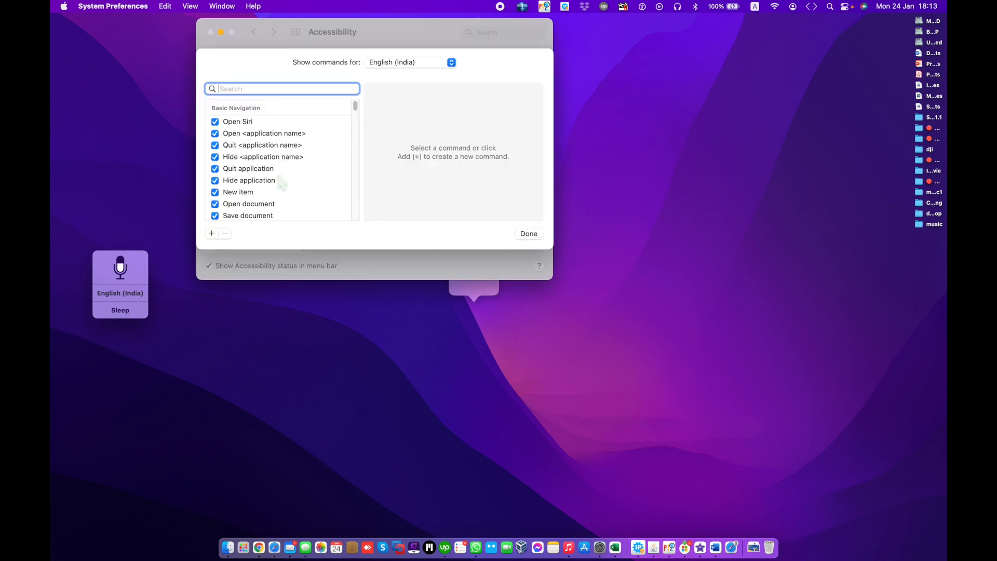
scroll(282, 181, down, 2)
scroll(281, 182, down, 5)
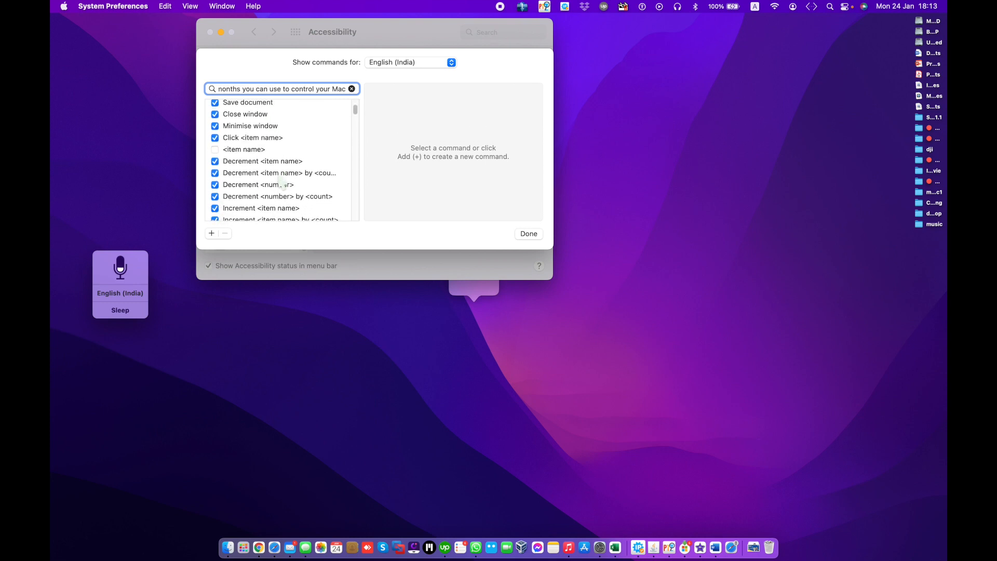
scroll(281, 182, down, 5)
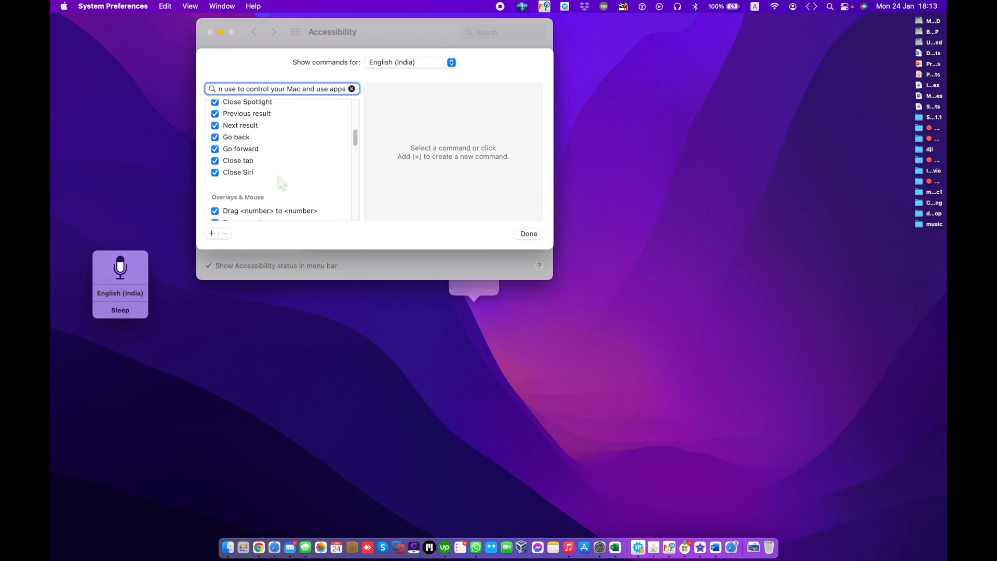
scroll(282, 183, down, 5)
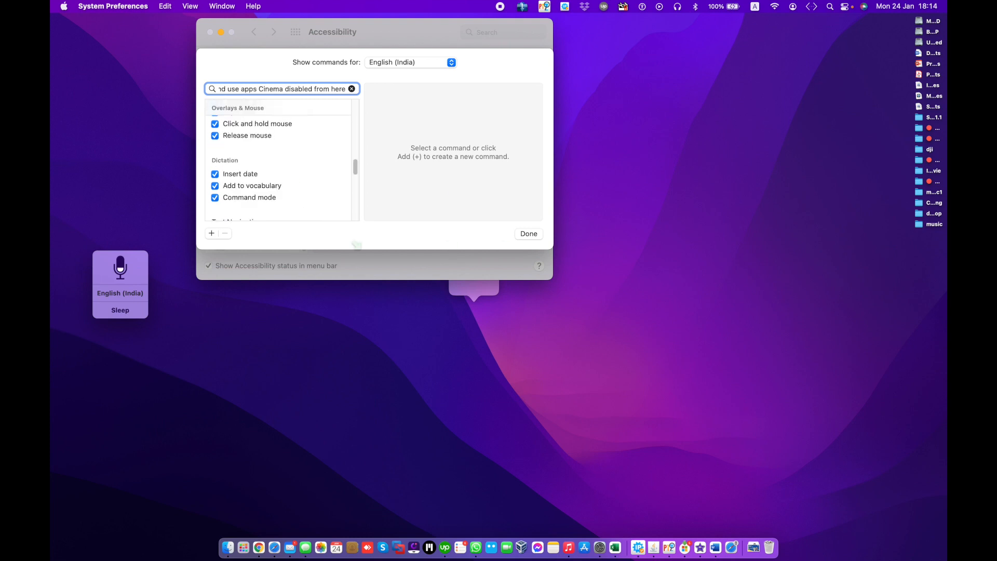
click(141, 314)
click(528, 233)
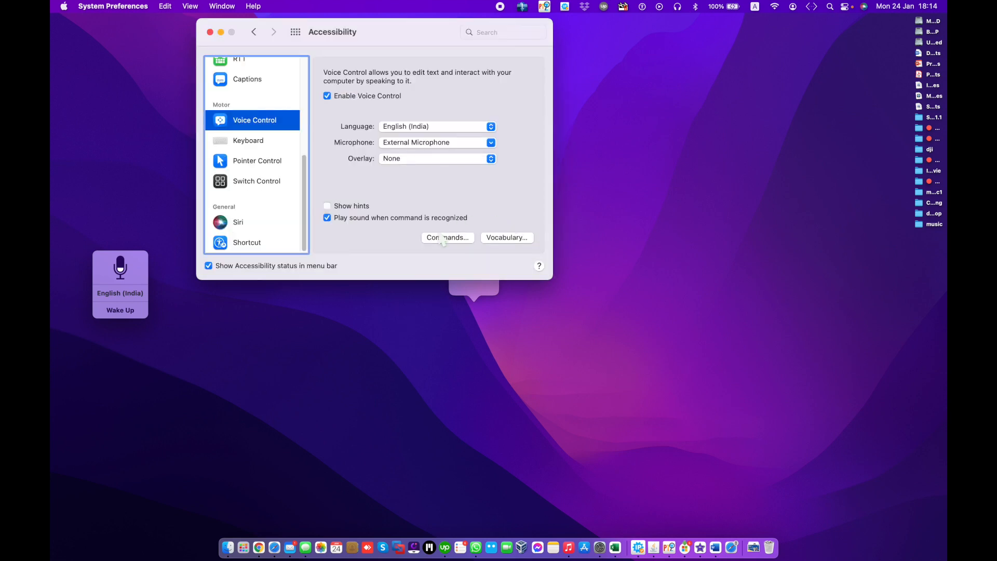
click(520, 240)
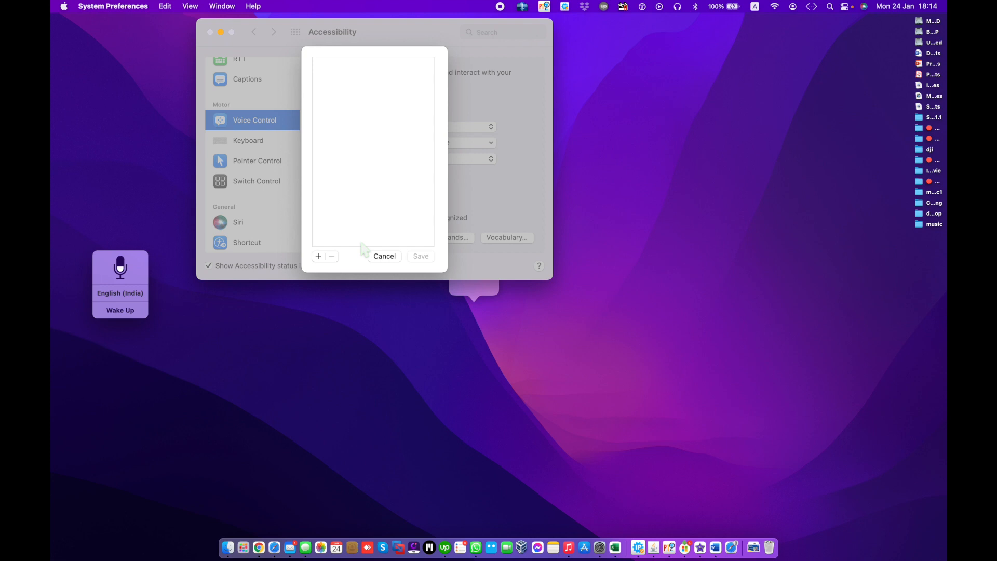
click(385, 256)
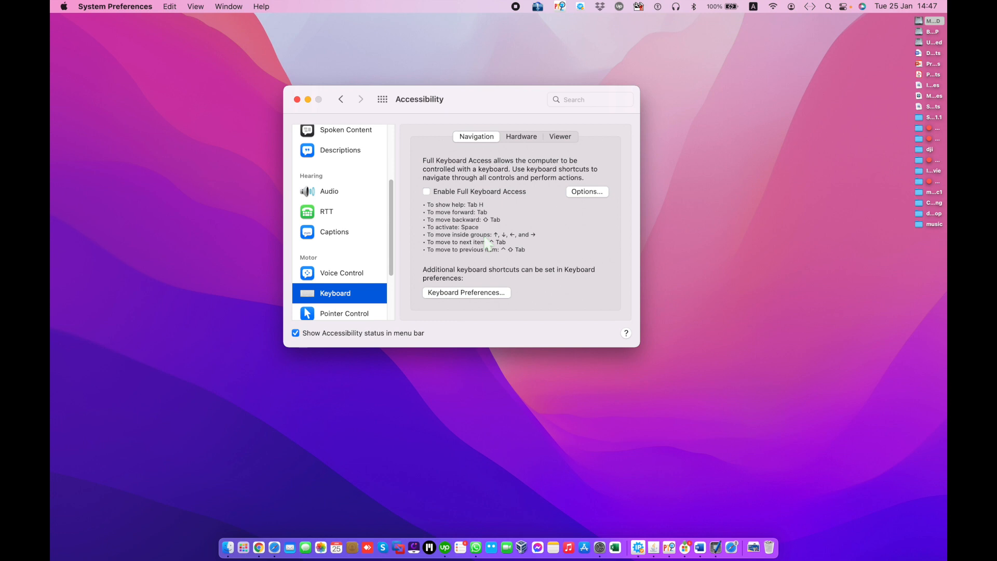
Step: Enable Full Keyboard Access in the Keyboard accessibility settings and open the Basic section of its Commands Help
click(435, 195)
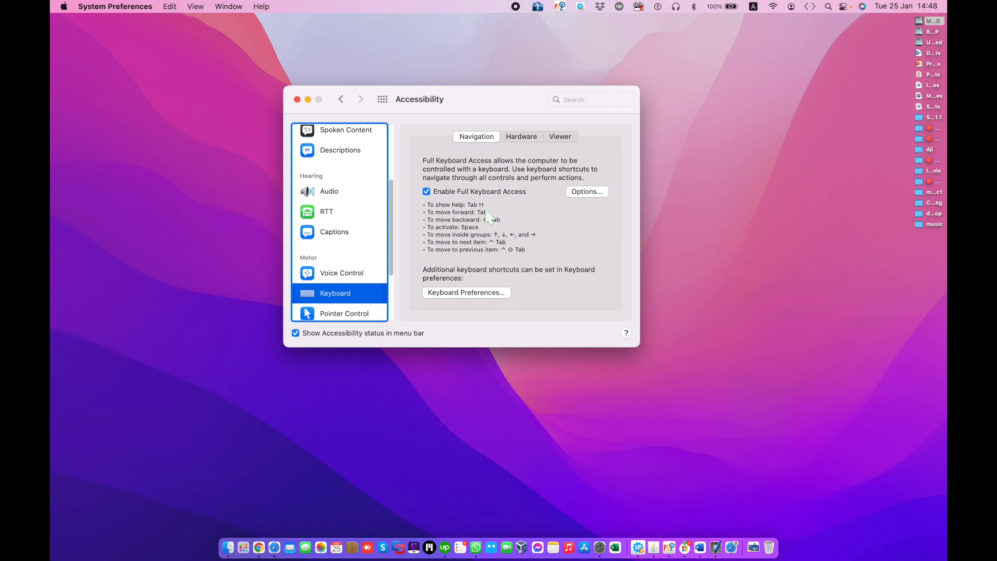
key(Tab+h)
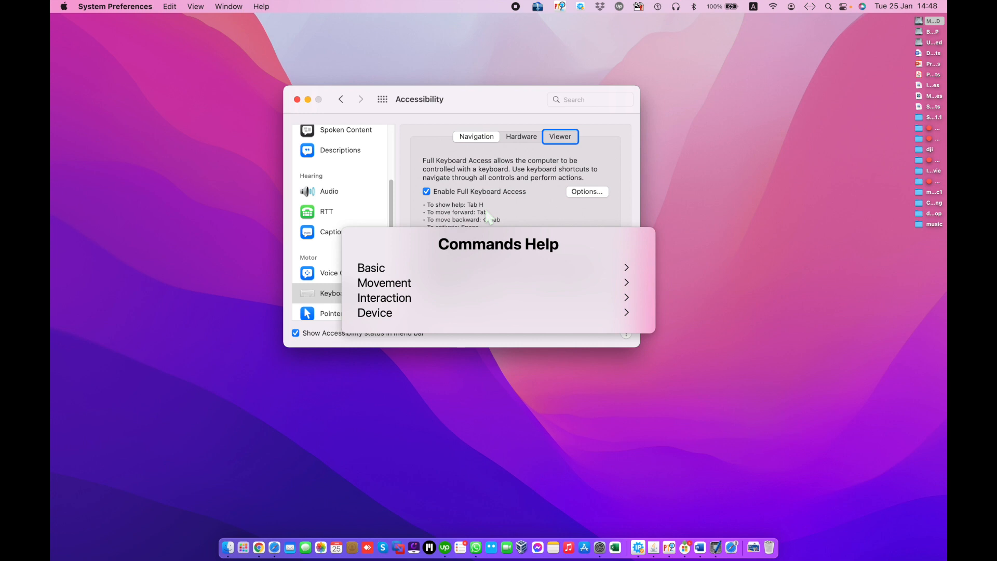
key(Tab)
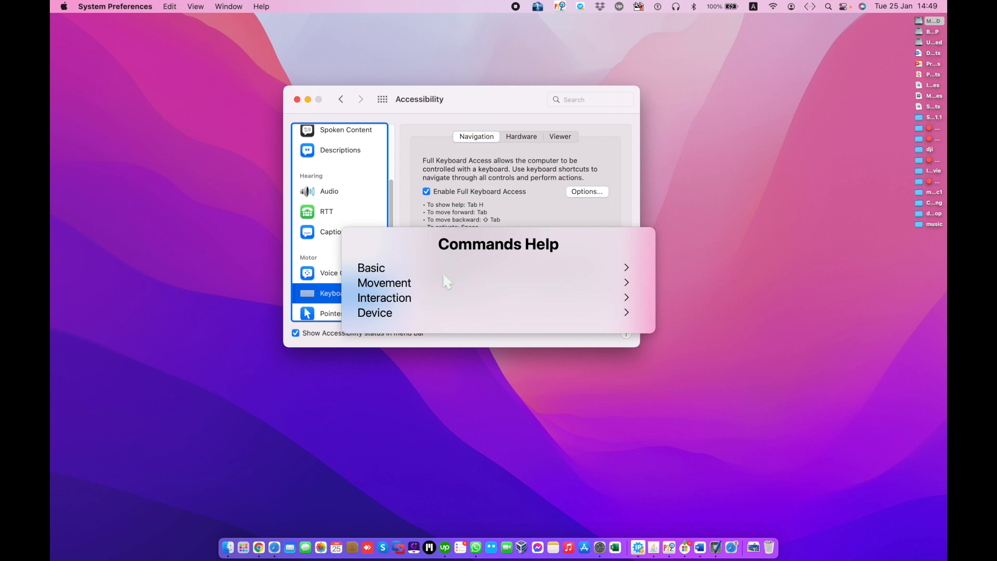
key(Down)
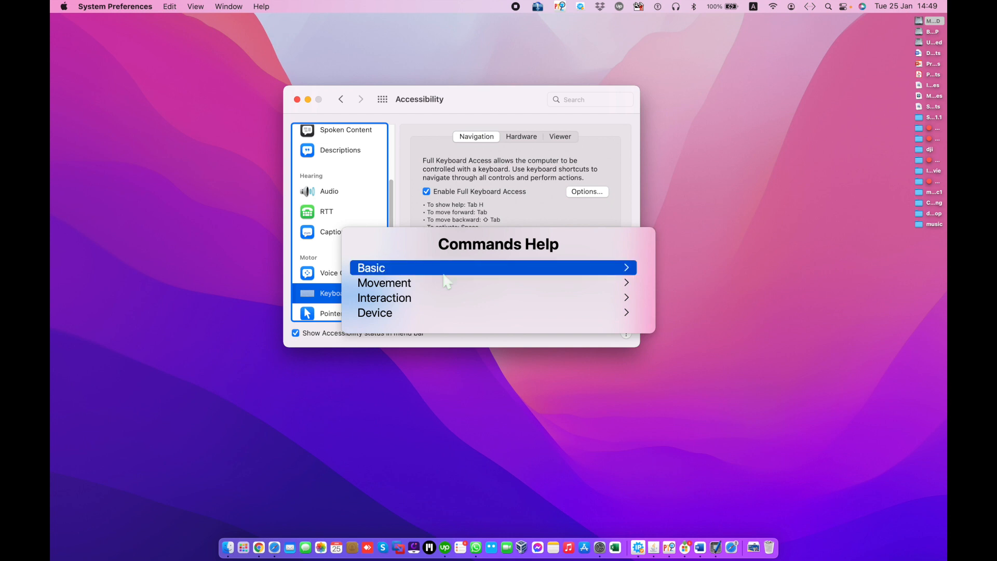
key(Right)
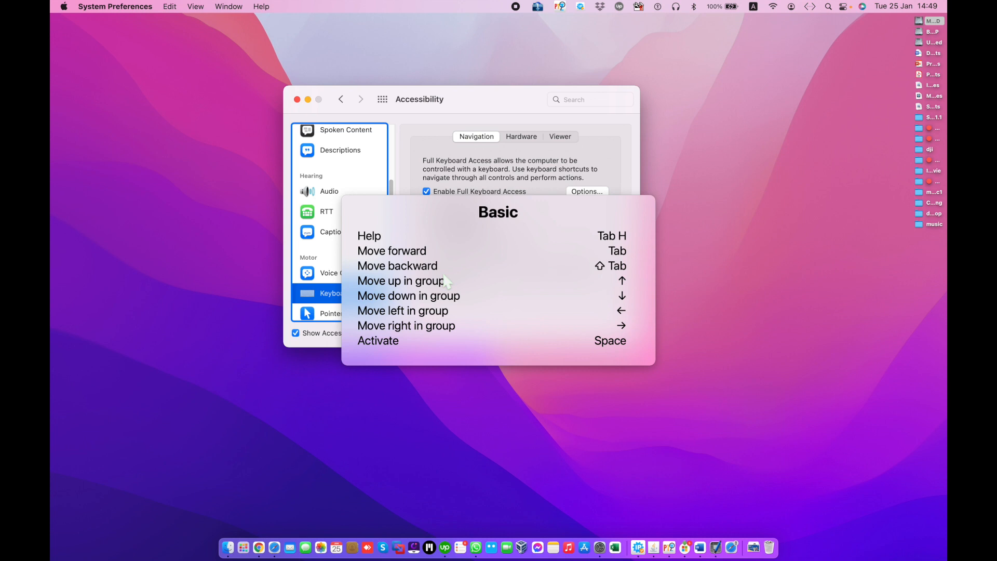
Step: Look at the Movement section of Commands Help and close the help overlay
key(Left)
key(Down)
key(Right)
key(Left)
key(Down)
key(Escape)
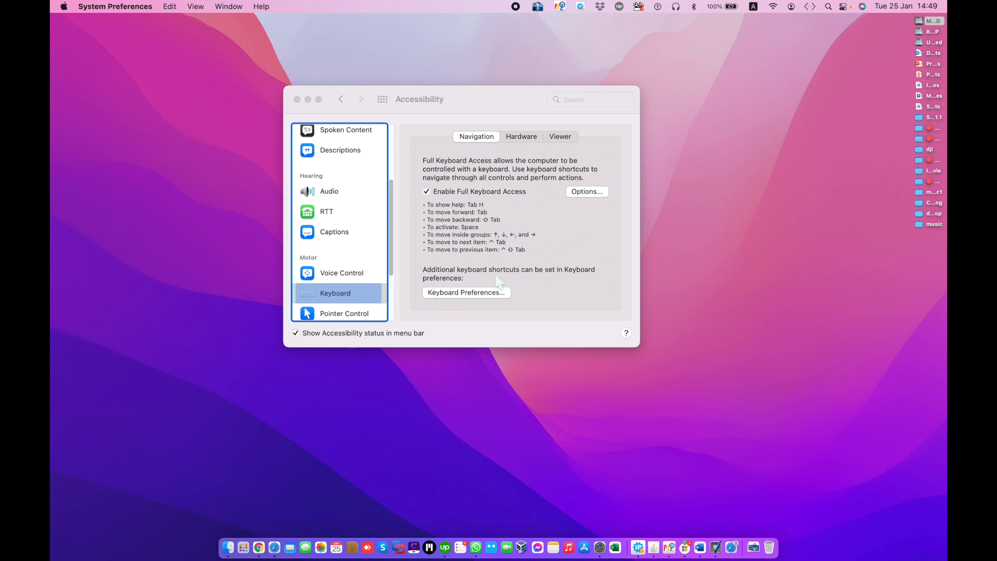
Step: Look through the Basic, Movement and Interaction sections of the Full Keyboard Access Commands Help
key(Tab+h)
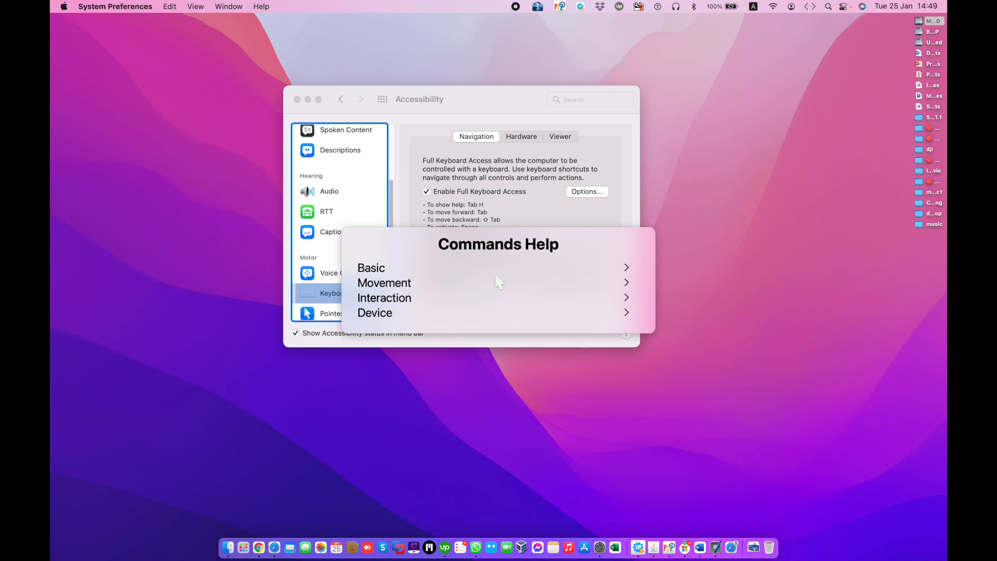
key(Down)
key(Right)
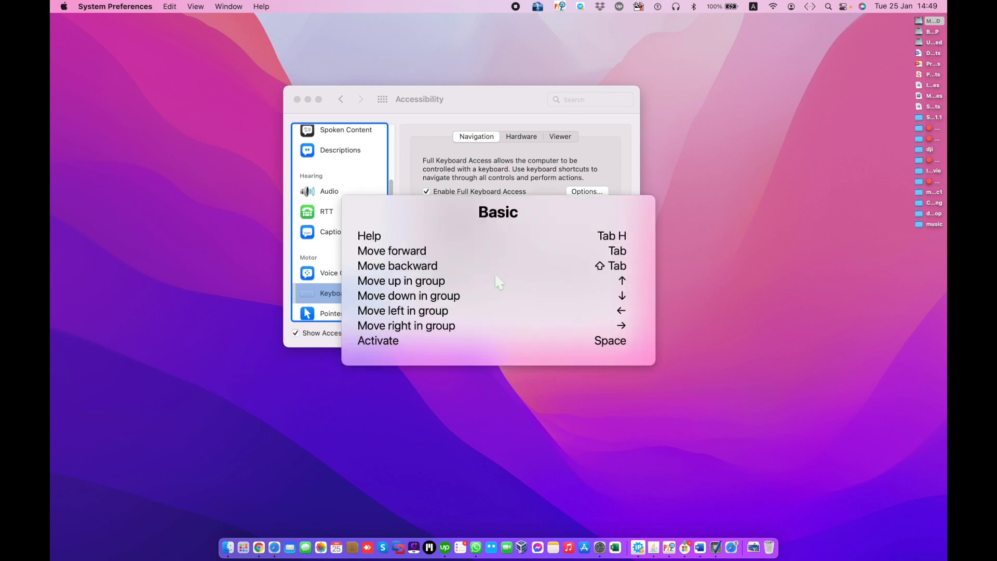
key(Left)
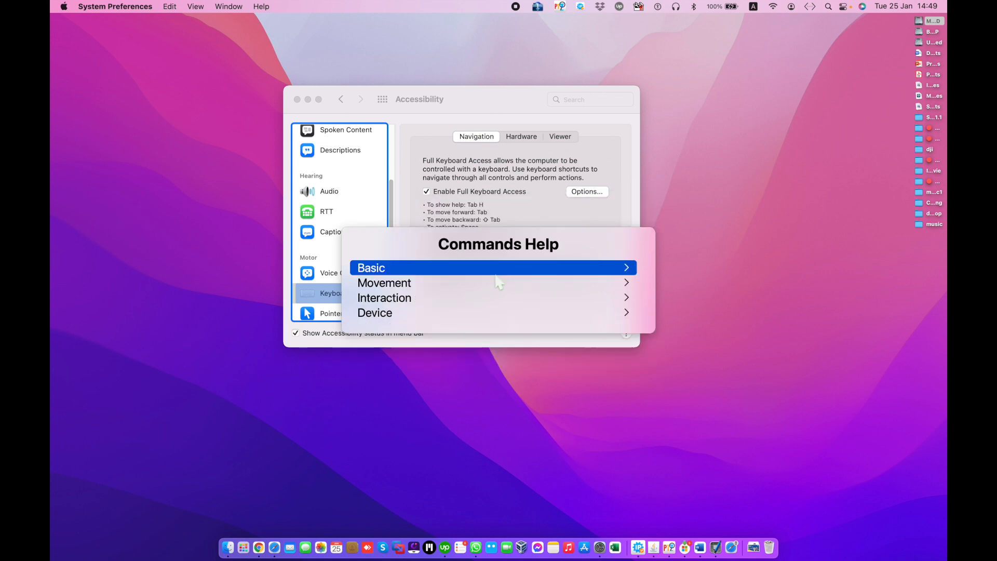
key(Down)
key(Right)
key(Left)
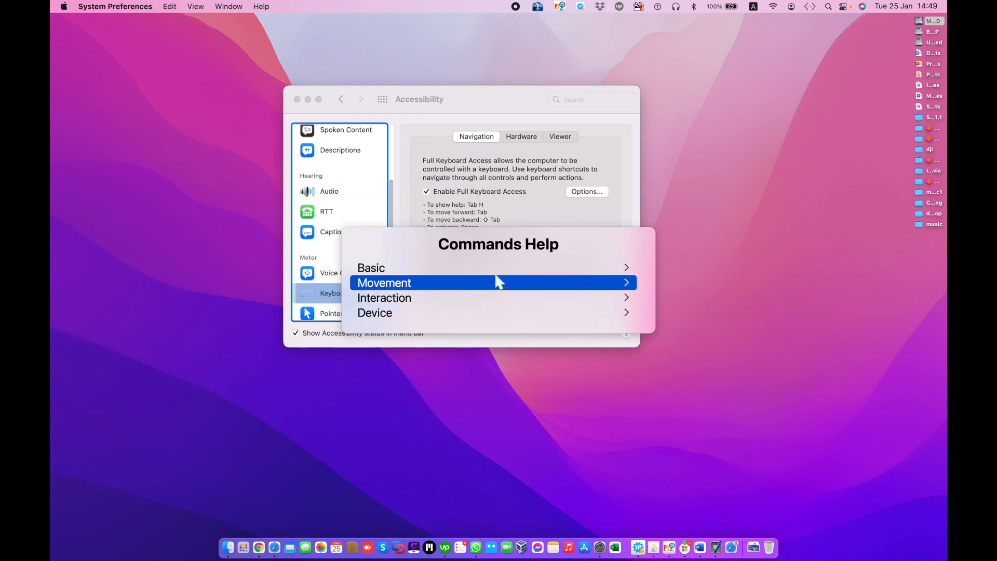
key(Down)
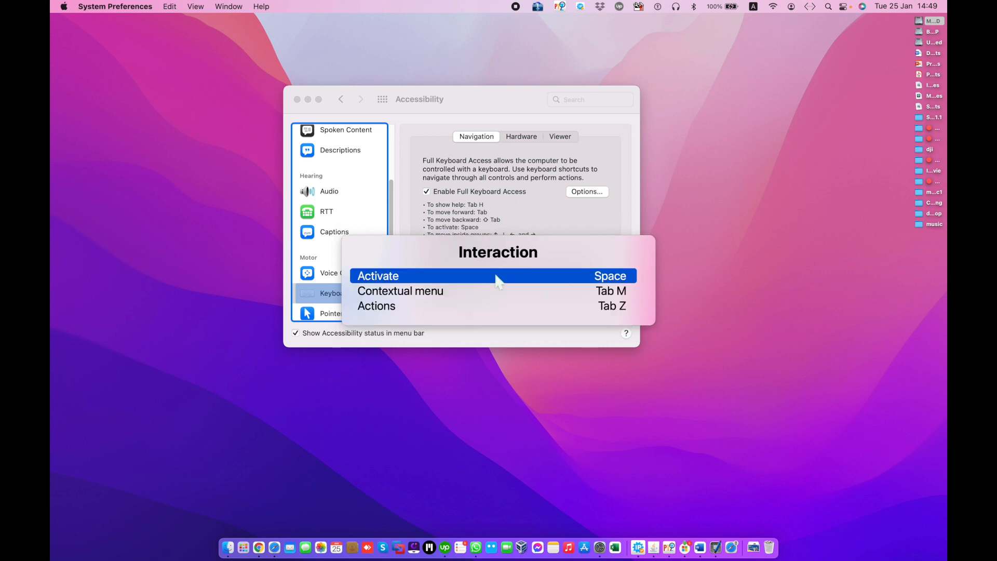
key(Left)
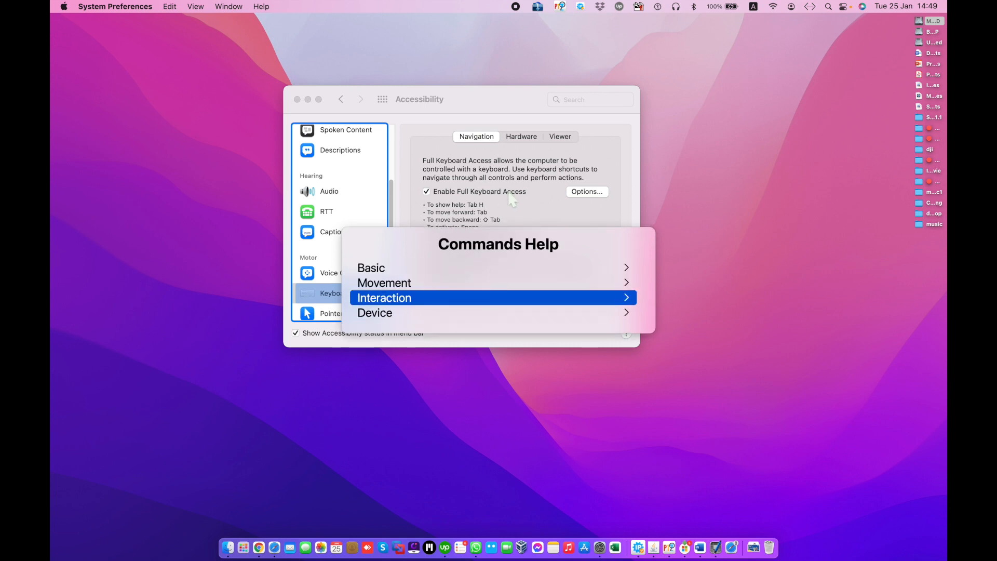
Step: Turn Full Keyboard Access off and on again, and enable Auto-Hide in its appearance options
click(509, 195)
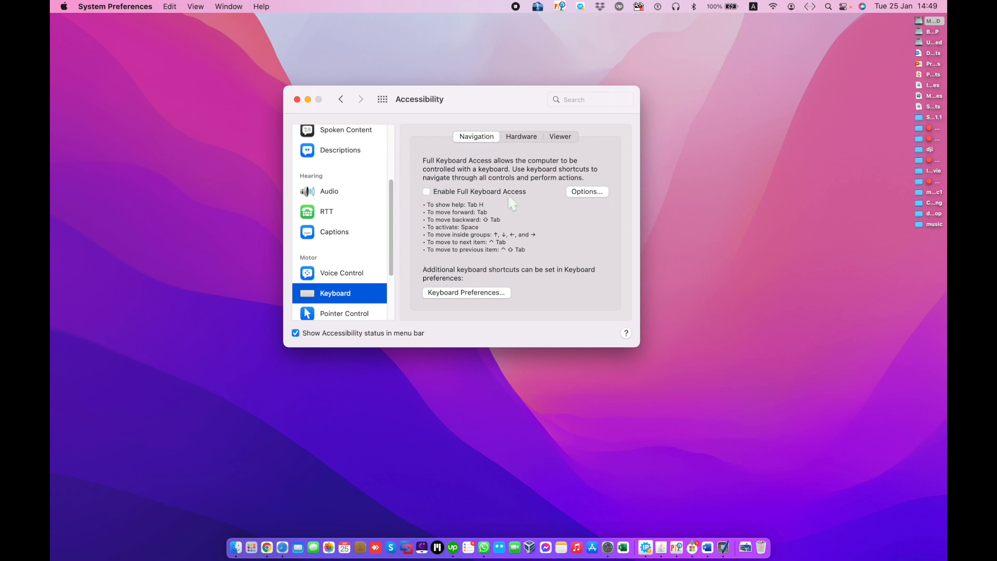
click(509, 197)
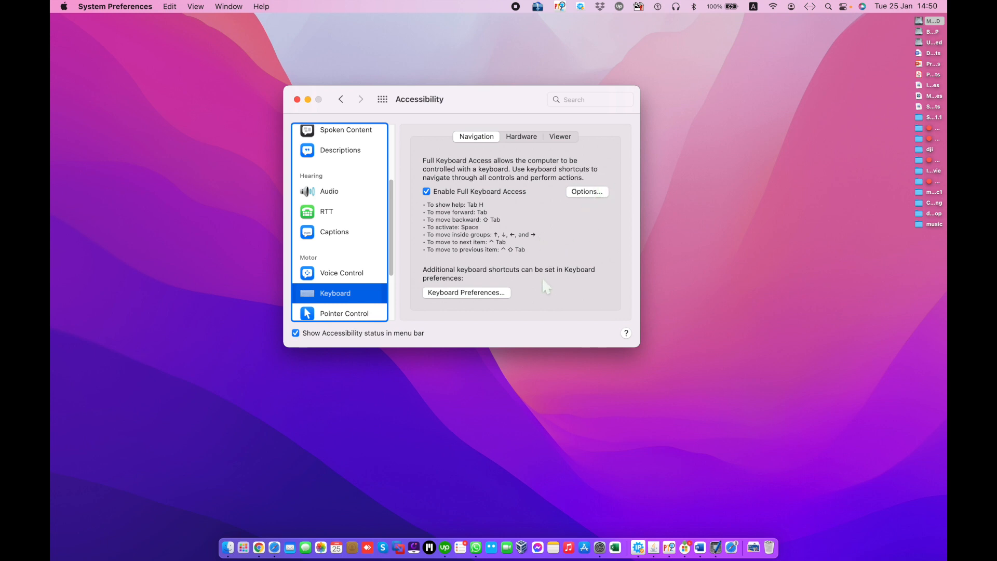
click(591, 192)
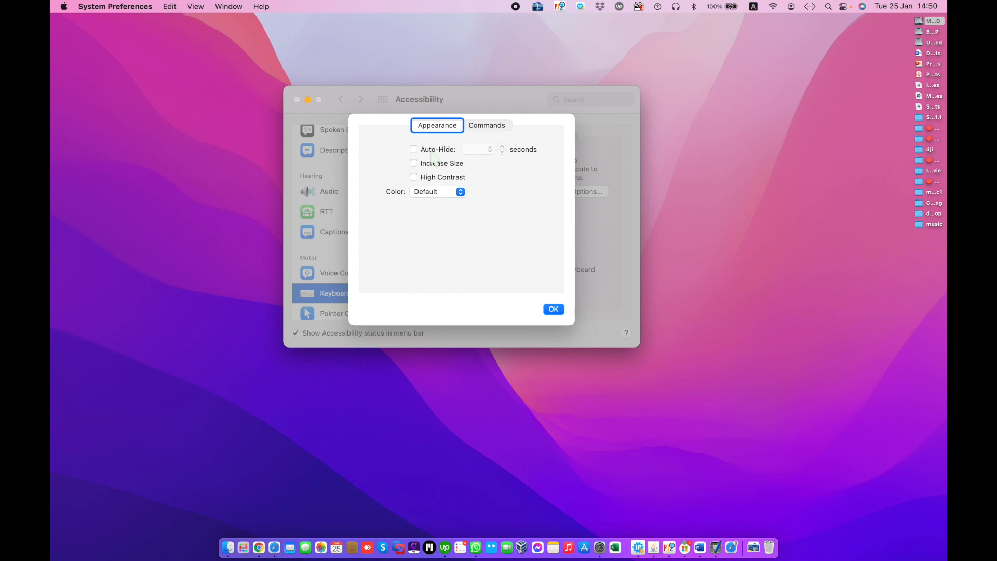
click(431, 152)
click(413, 148)
click(414, 149)
click(558, 310)
Step: Reopen the Full Keyboard Access options from the Keyboard settings and set Auto-Hide to 18 seconds
click(368, 193)
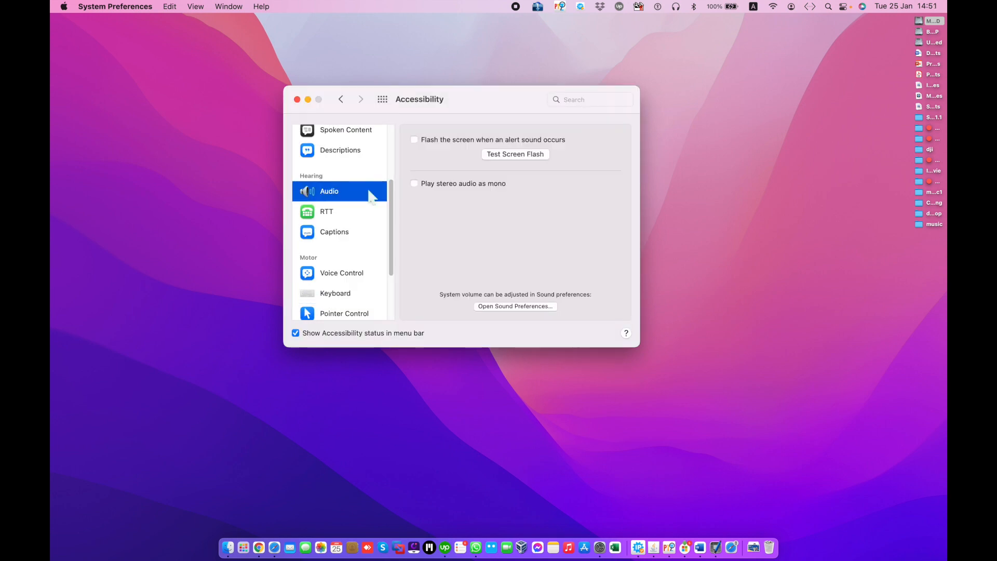
click(362, 292)
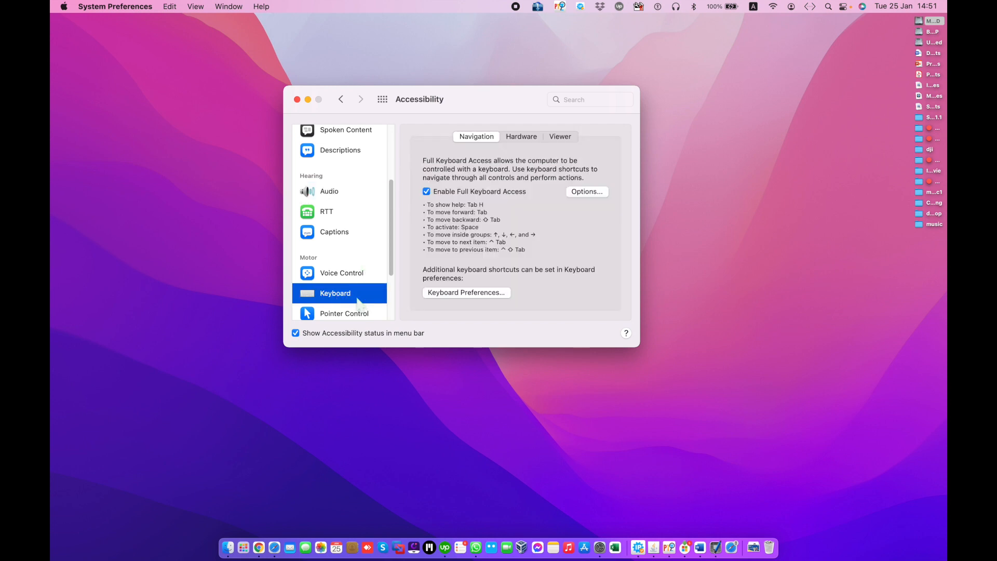
click(596, 192)
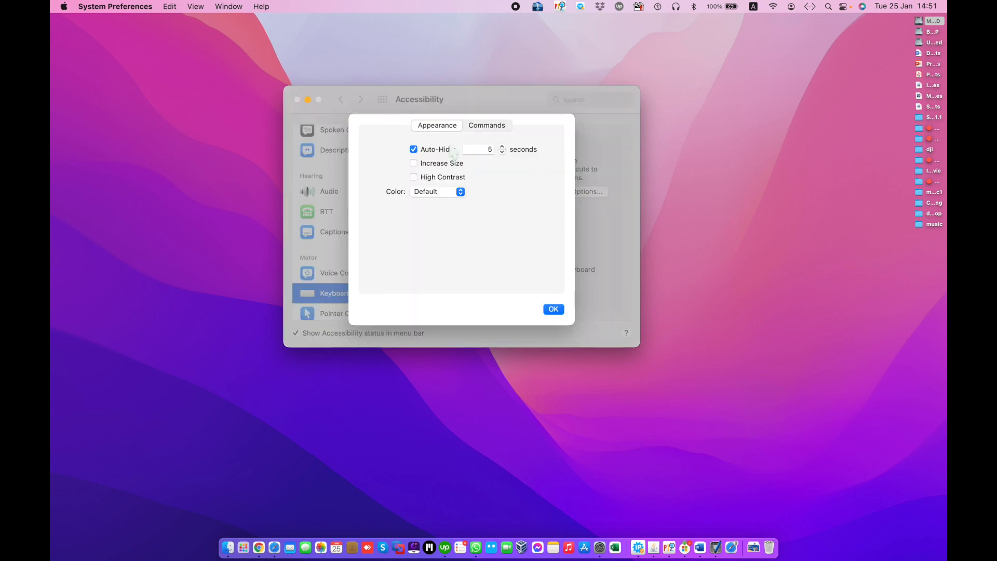
click(442, 149)
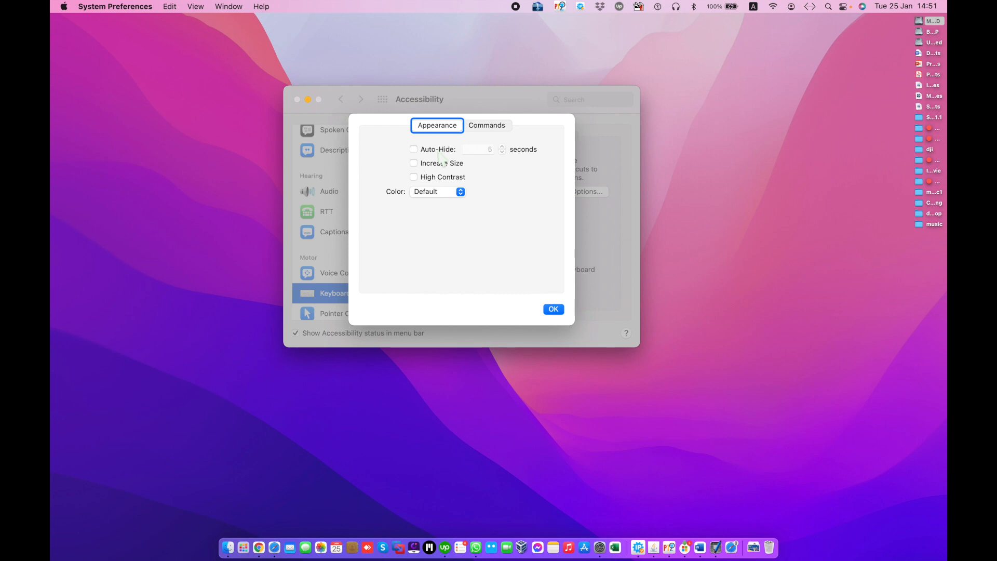
click(438, 152)
click(501, 145)
click(501, 146)
click(502, 146)
click(502, 147)
click(502, 146)
click(501, 146)
click(502, 146)
Step: Turn on Increase Size and High Contrast for the Full Keyboard Access focus highlight
click(439, 165)
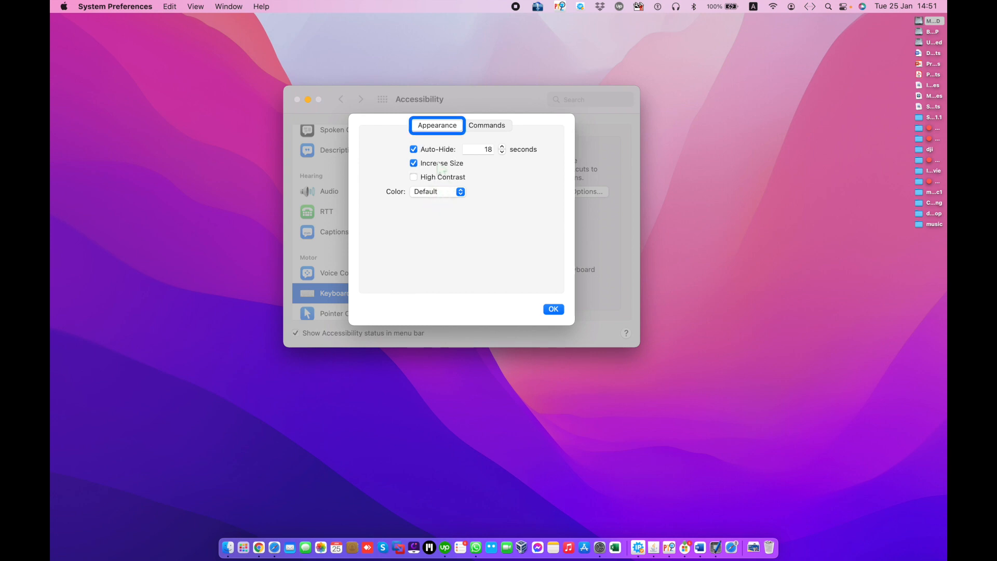
click(439, 165)
click(442, 165)
click(450, 180)
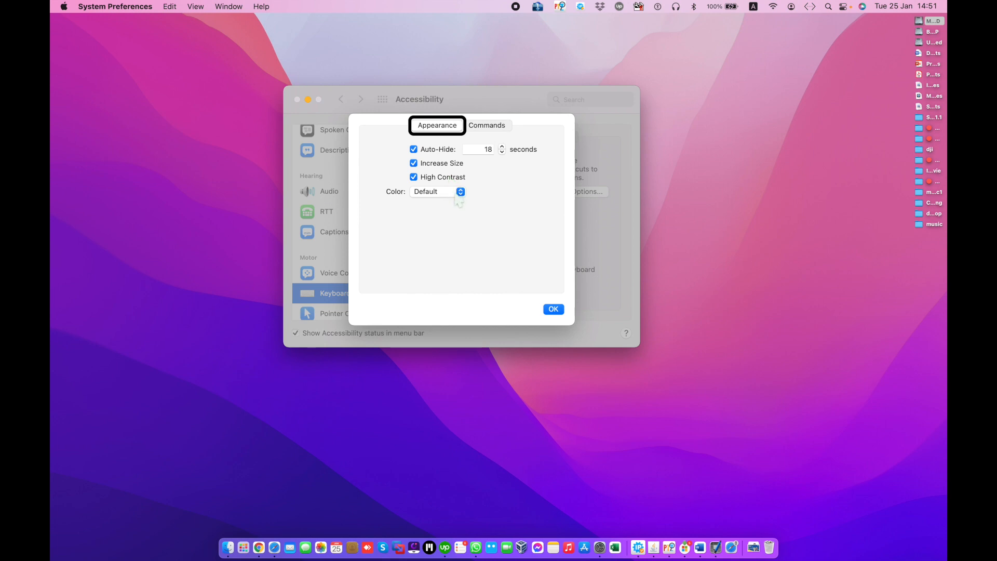
Step: Set the focus highlight color to Green, trying another color and returning to Green
click(459, 194)
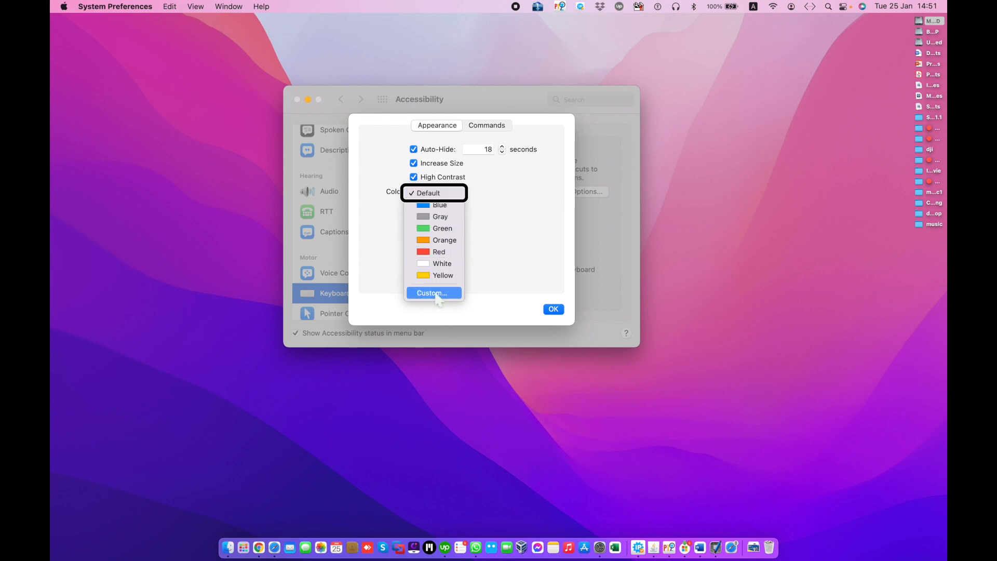
click(443, 230)
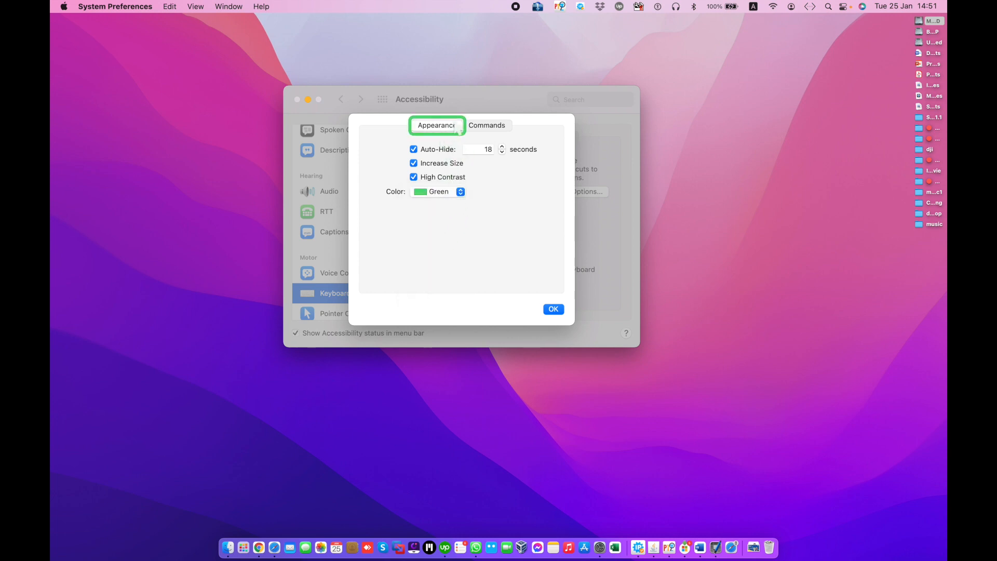
click(442, 191)
click(441, 205)
click(460, 191)
click(441, 181)
Step: Review the full list of Full Keyboard Access commands and close the options
click(490, 130)
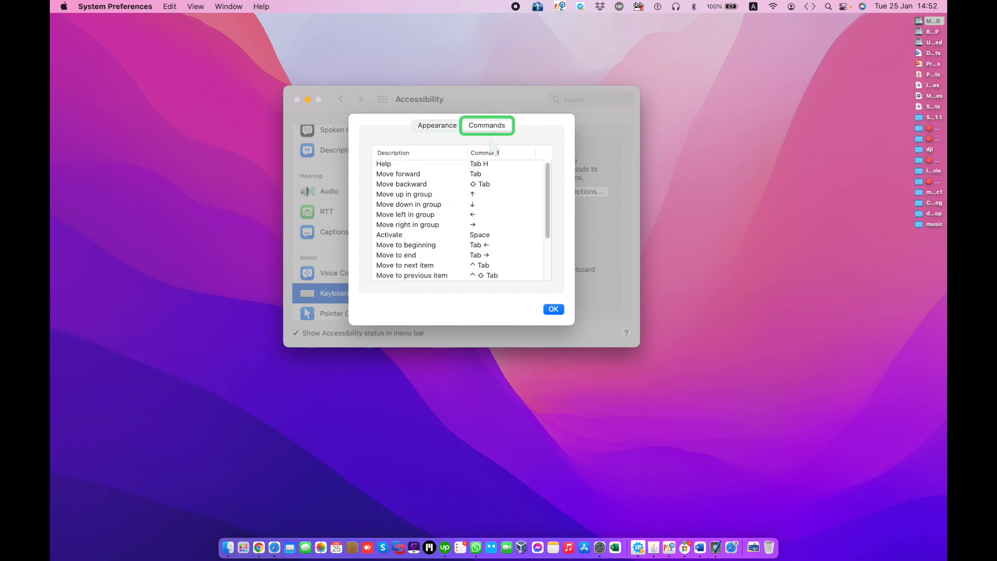
scroll(443, 281, down, 3)
scroll(445, 284, down, 2)
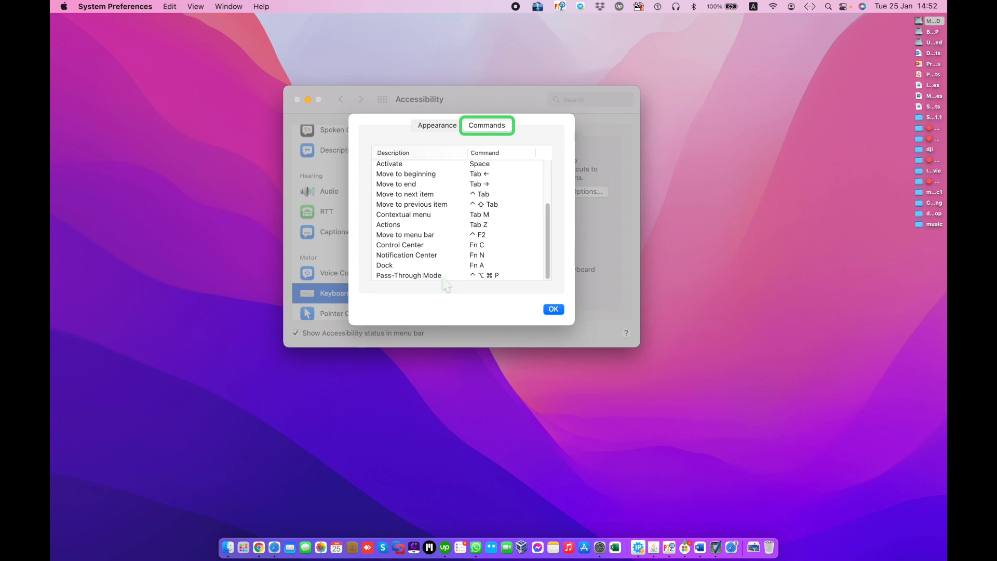
scroll(450, 264, up, 4)
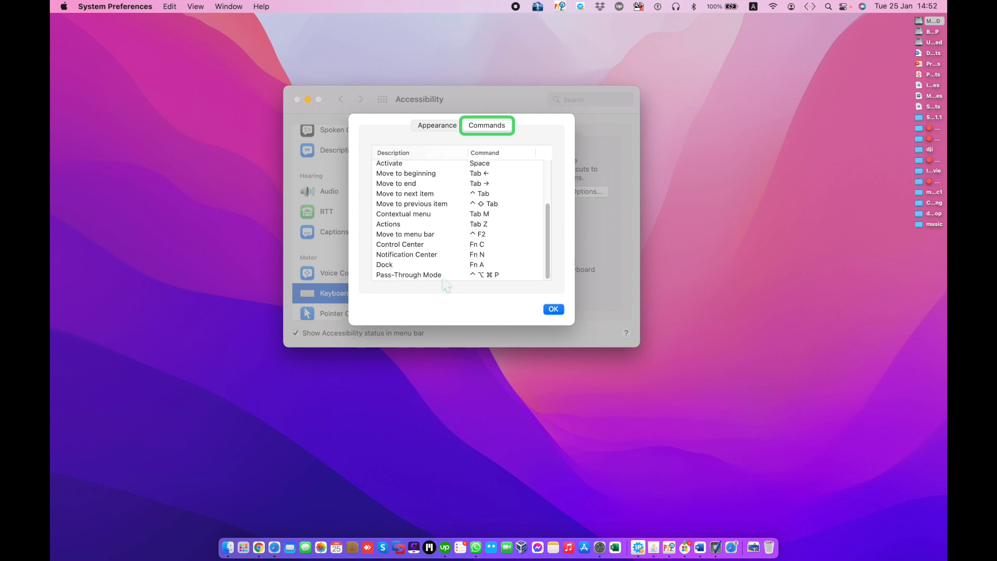
scroll(454, 245, down, 4)
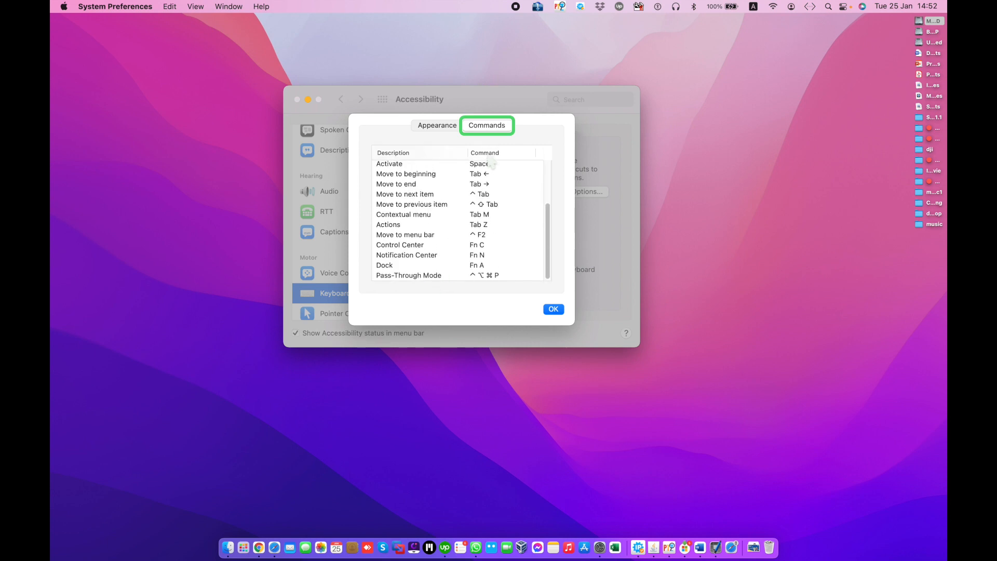
scroll(445, 220, up, 4)
scroll(446, 222, down, 4)
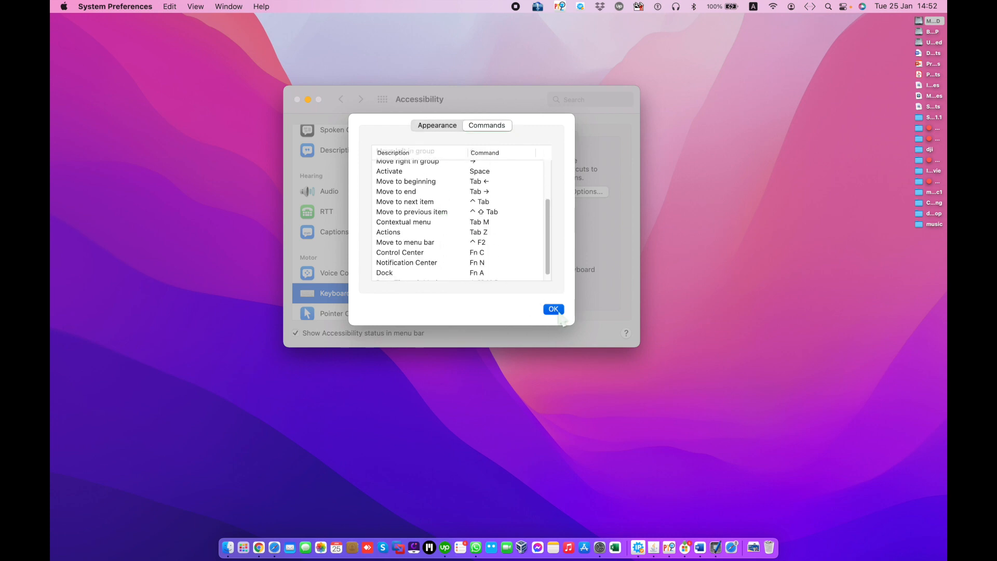
click(552, 309)
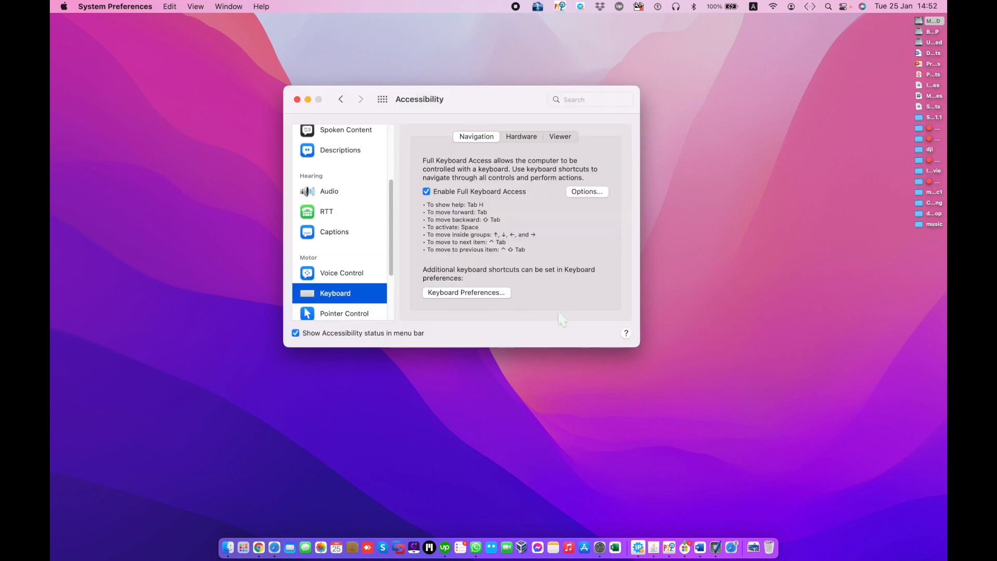
Step: Enable Sticky Keys in the keyboard Hardware settings and test it by switching to Finder and back to the Accessibility window
click(523, 140)
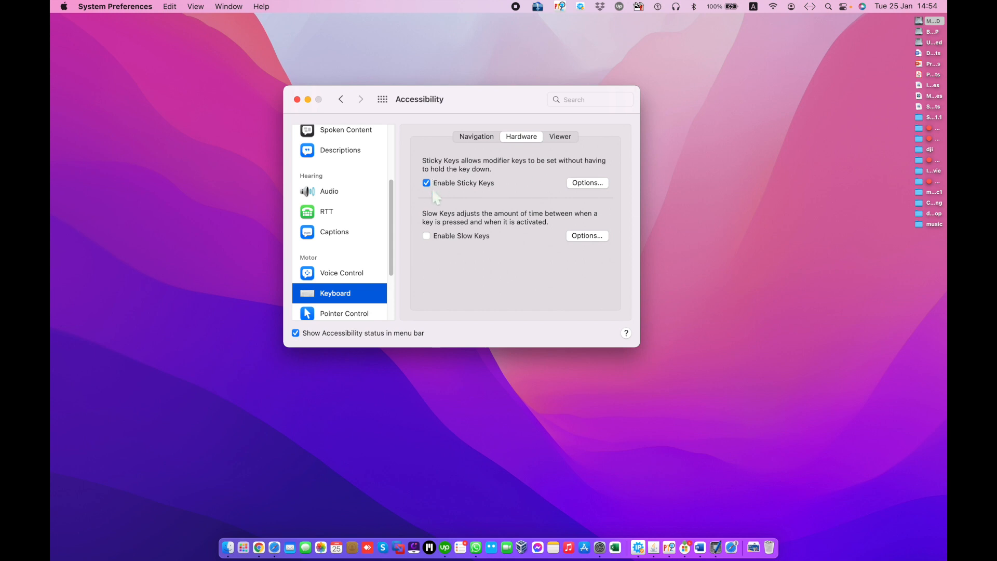
key(super)
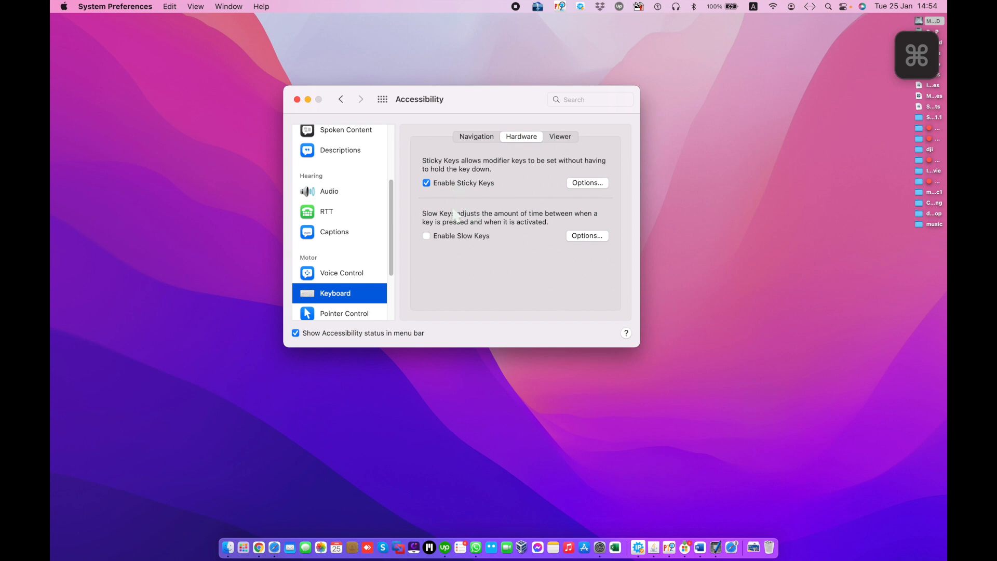
key(super+Tab)
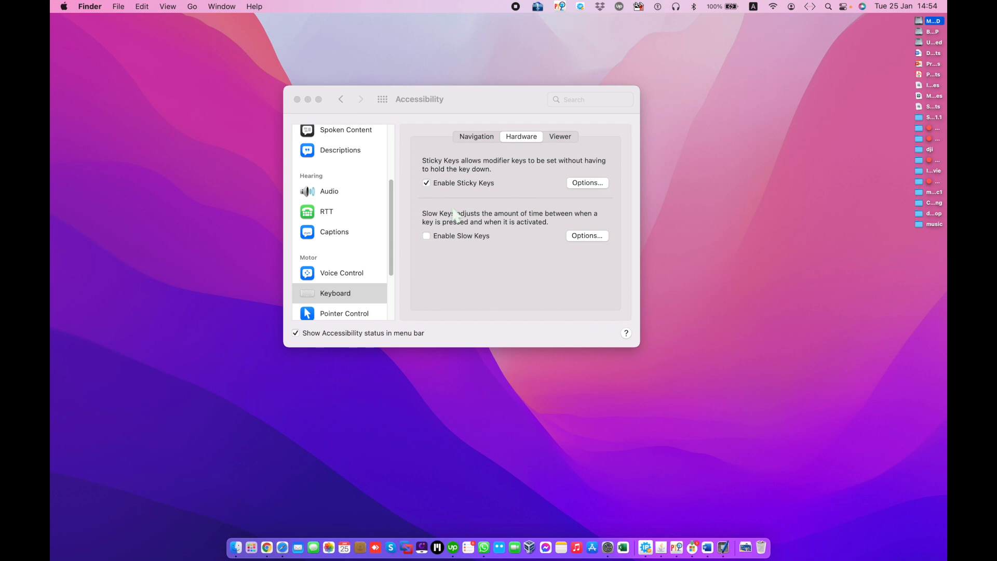
click(453, 209)
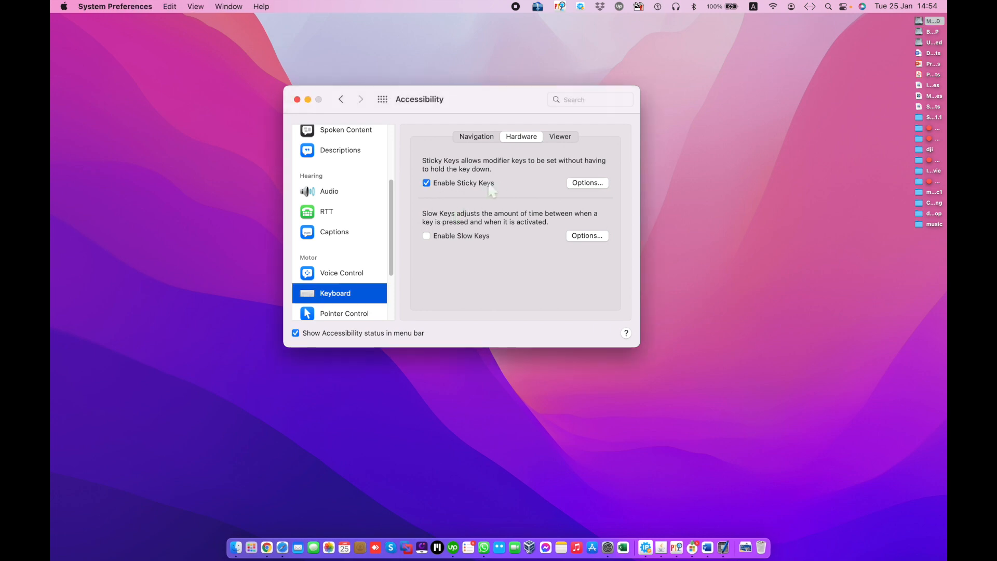
Step: Check the Sticky Keys options without changing them, and test the on-screen display of the Command, Option and Control modifiers
click(590, 187)
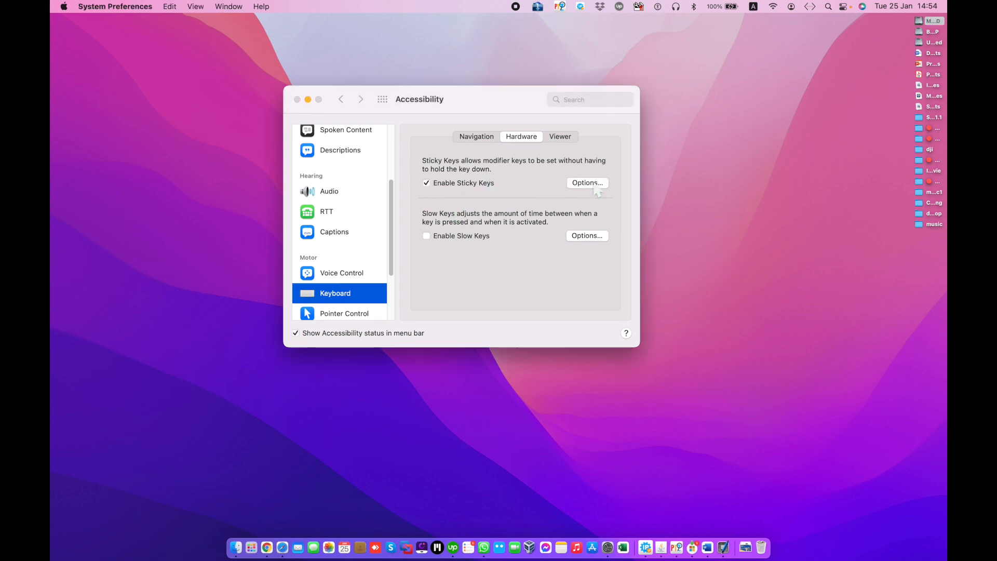
click(498, 239)
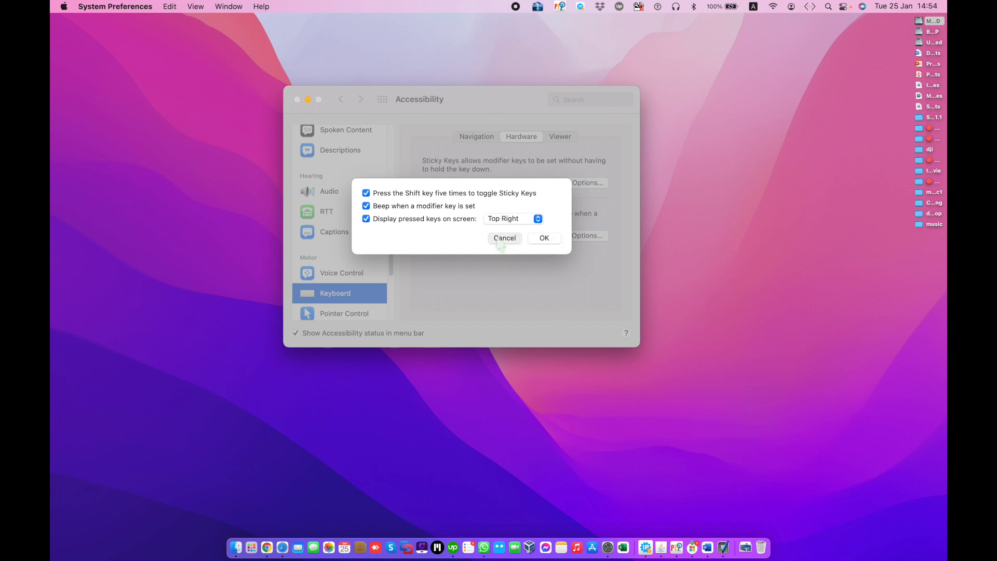
key(super)
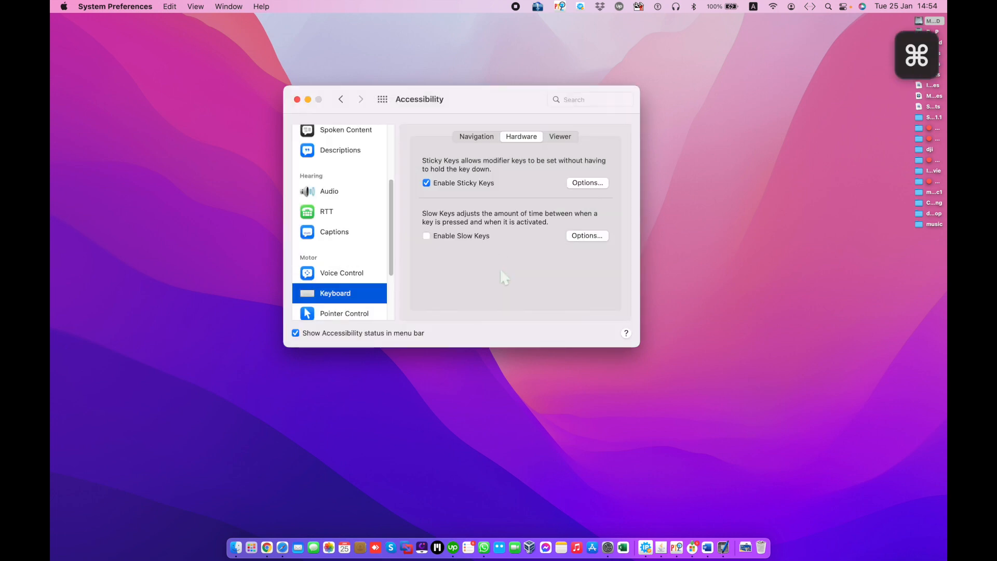
key(super)
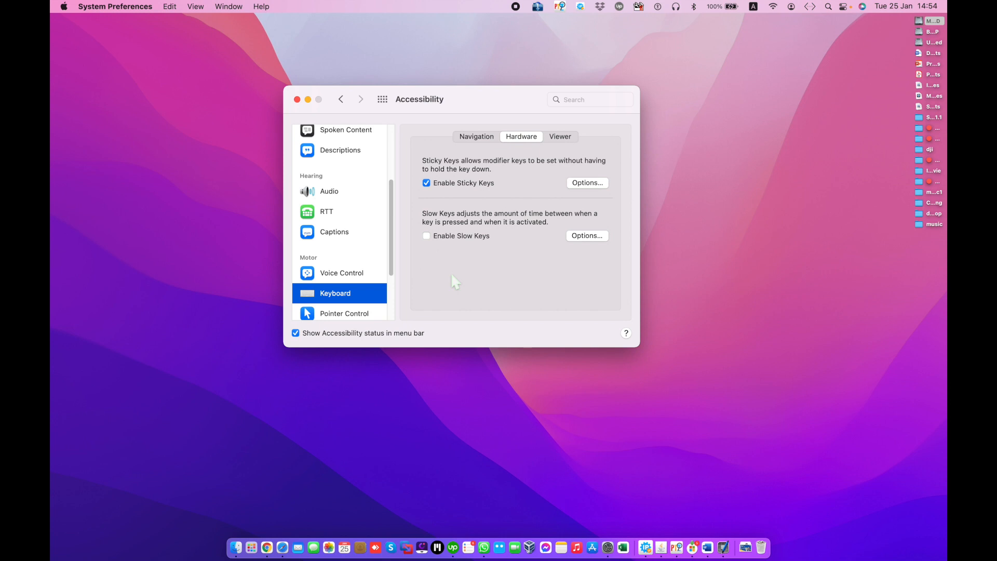
key(alt)
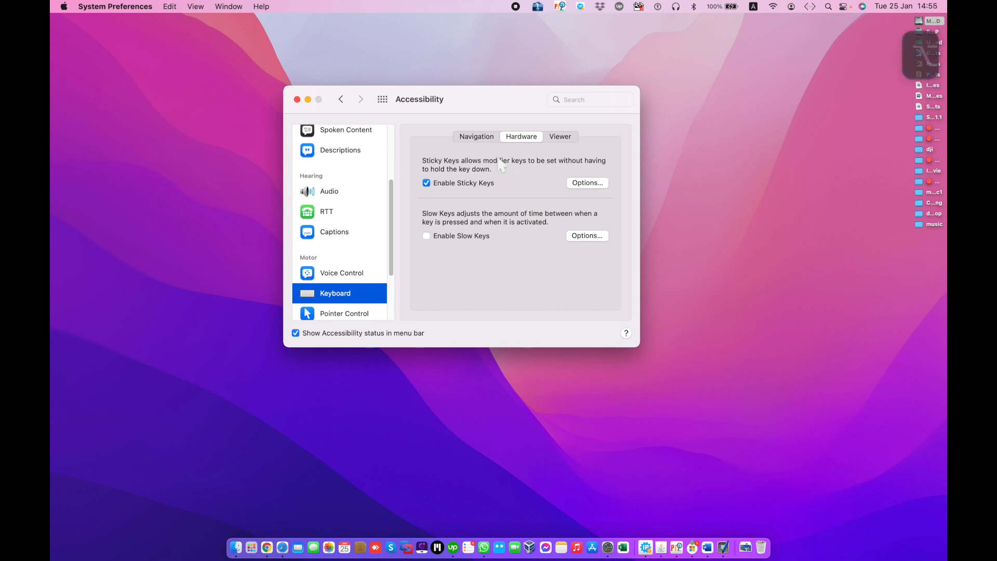
key(alt)
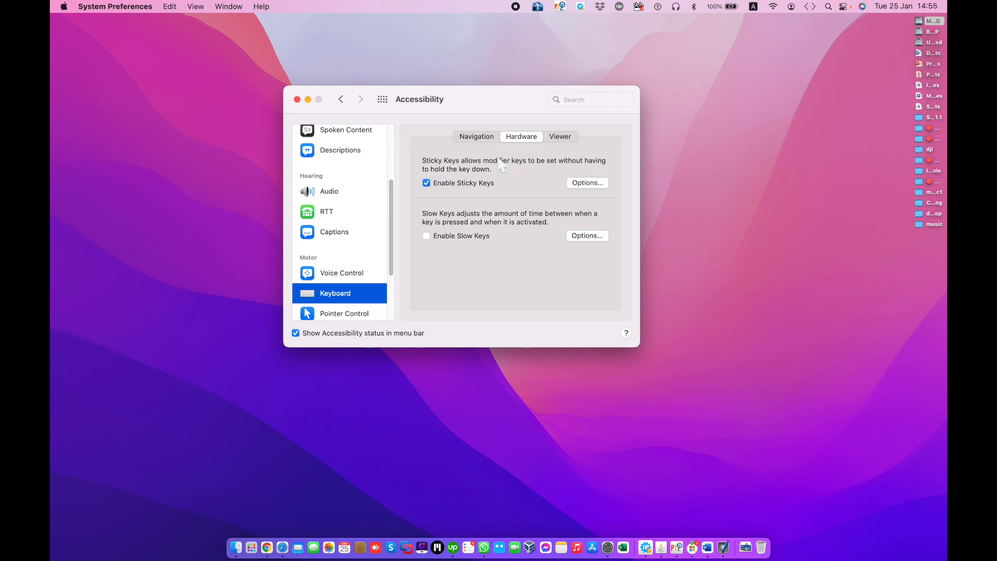
key(alt)
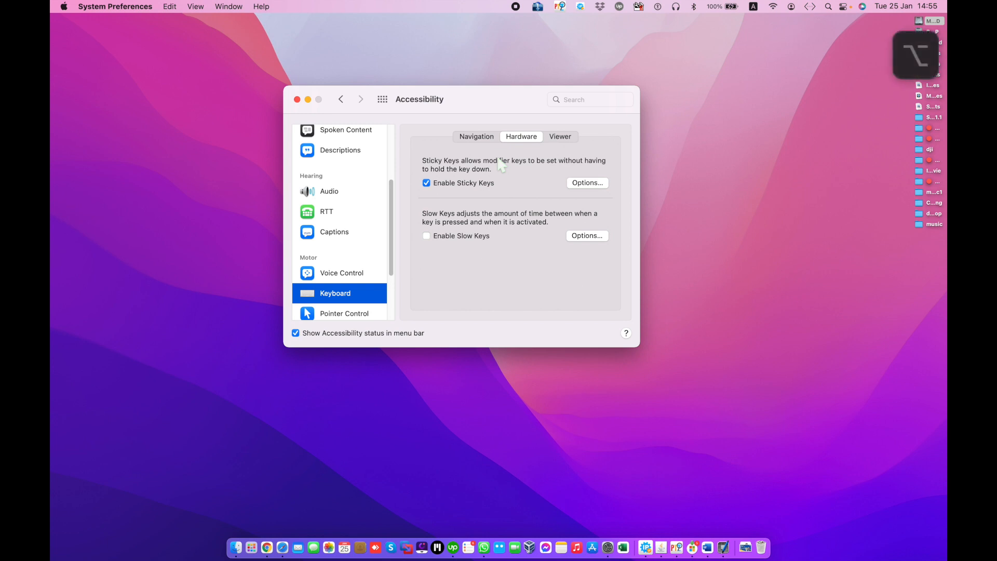
key(ctrl)
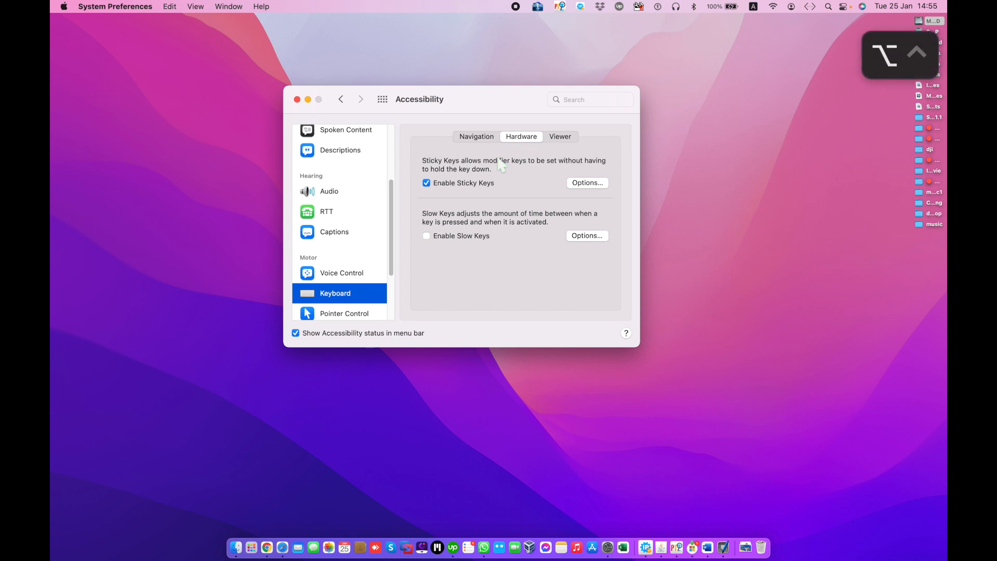
Step: Reopen the Sticky Keys options, test the Shift and Command modifiers, and cancel without changes
click(426, 145)
click(585, 184)
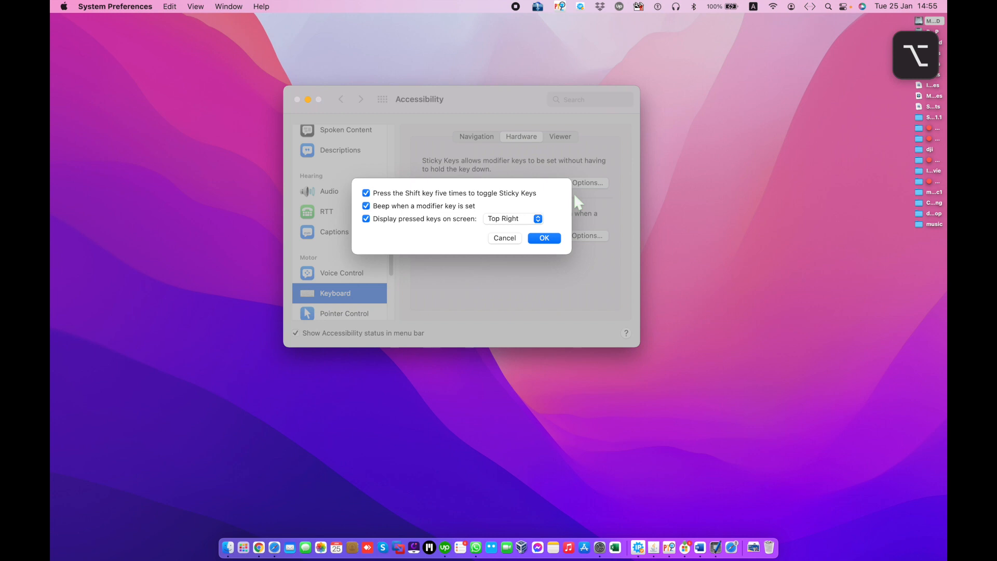
key(shift)
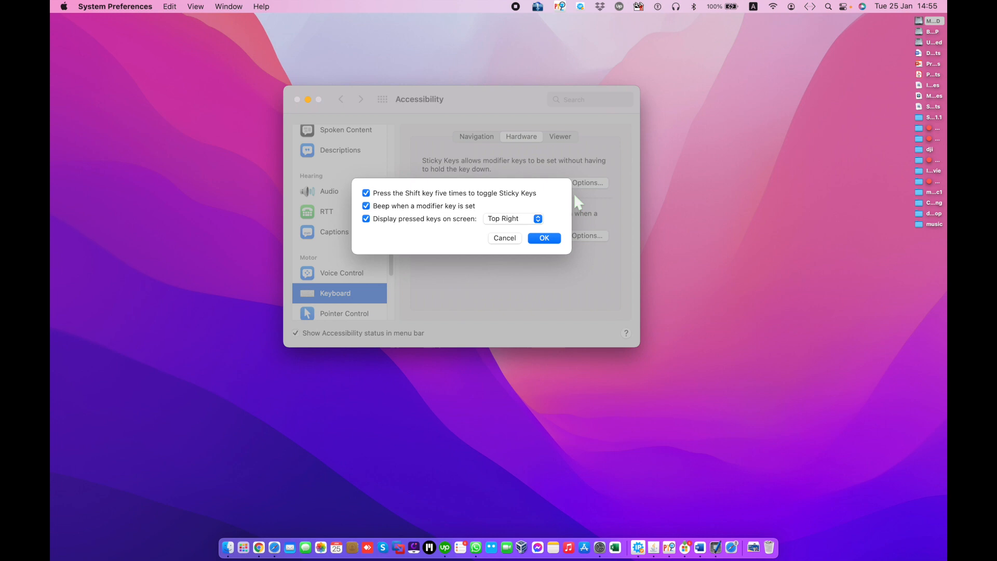
key(super)
click(505, 237)
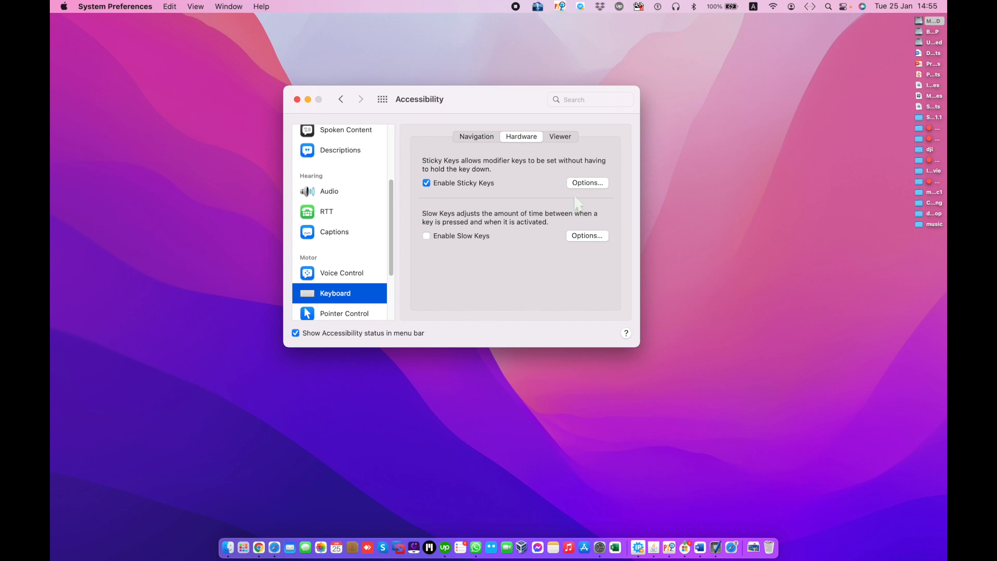
Step: Open the Sticky Keys options, switch the modifier key beep off and back on, and test it with the Command modifier
click(593, 185)
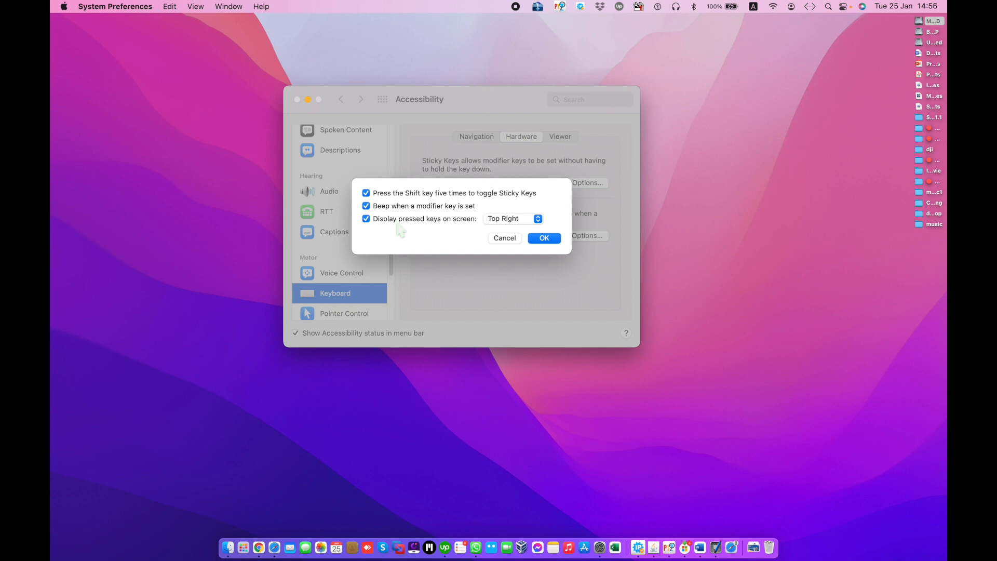
click(399, 205)
click(399, 206)
click(399, 206)
click(416, 208)
key(super)
Step: Set the on-screen display of pressed keys to Top Left, test it with the Command modifier, and confirm the Sticky Keys options
click(537, 220)
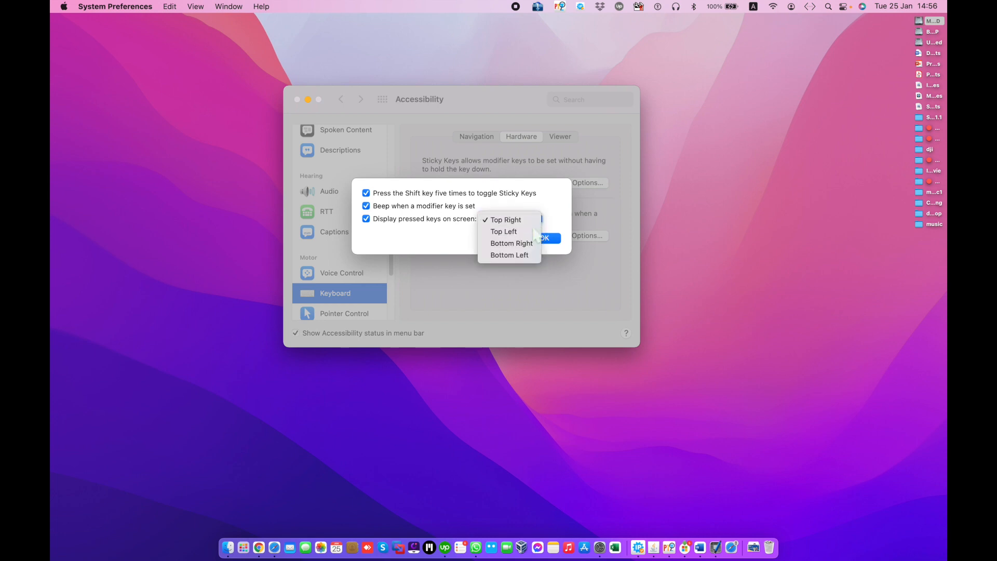
click(536, 232)
key(super)
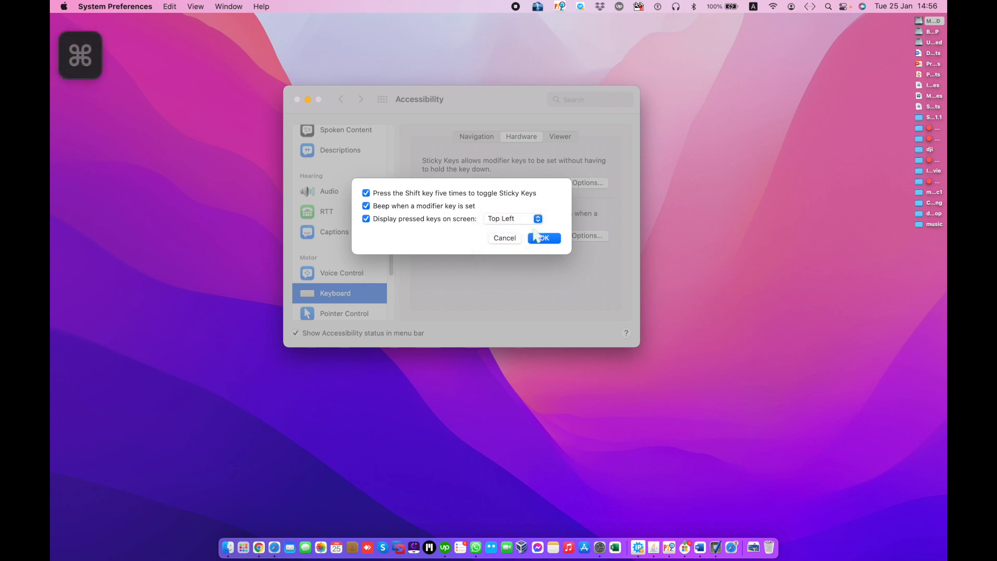
key(super)
key(super)
click(533, 228)
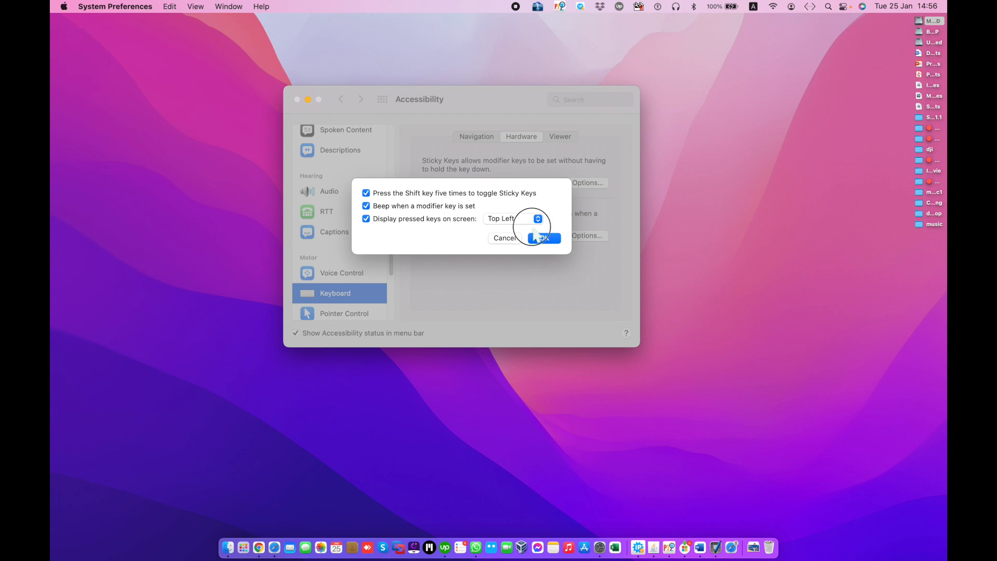
click(534, 223)
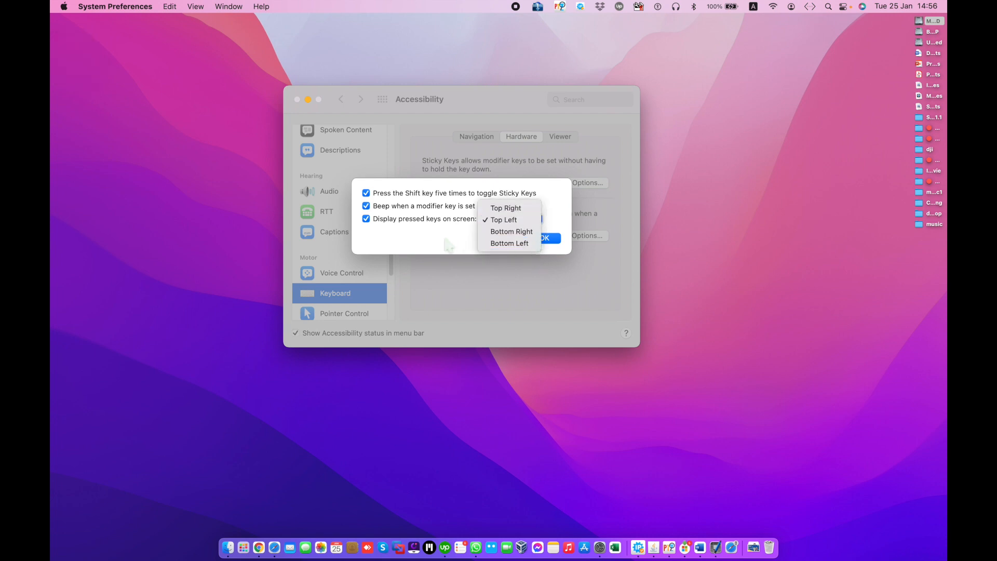
click(446, 240)
click(544, 238)
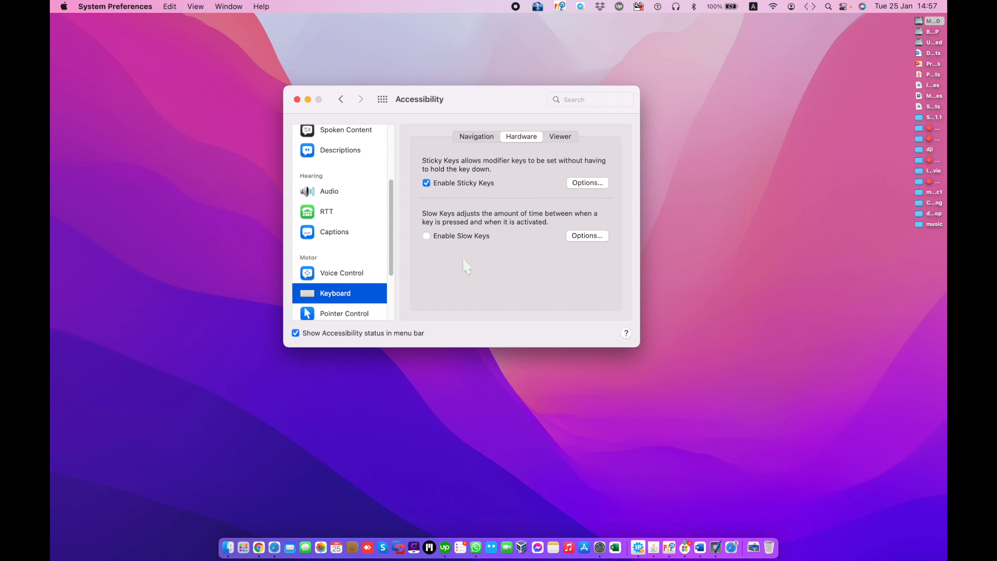
Step: Enable Slow Keys, set its Acceptance Delay to the shortest setting after trying a longer one, and test it with the Command modifier
click(471, 239)
click(579, 237)
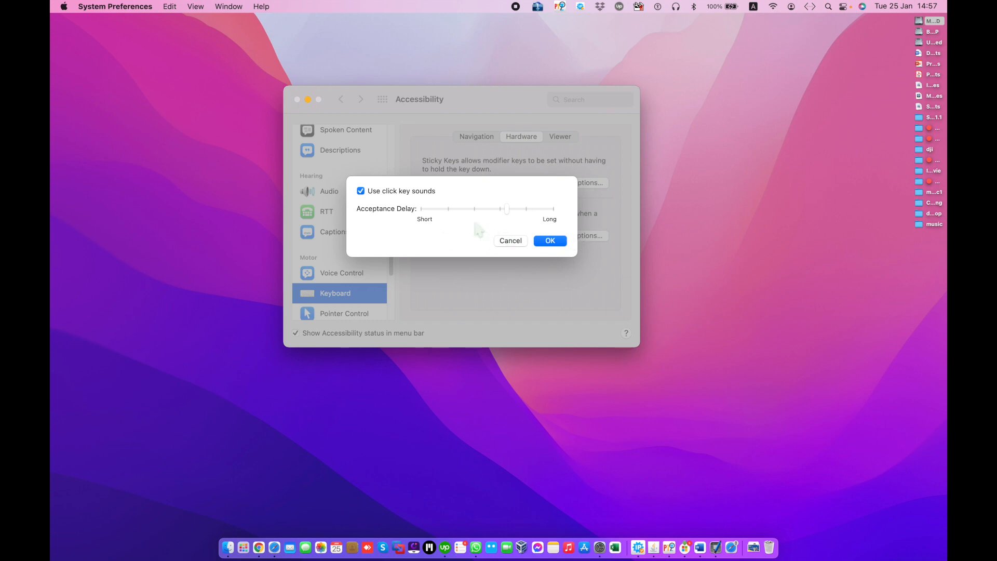
click(526, 208)
click(422, 208)
key(super)
key(super)
key(super)
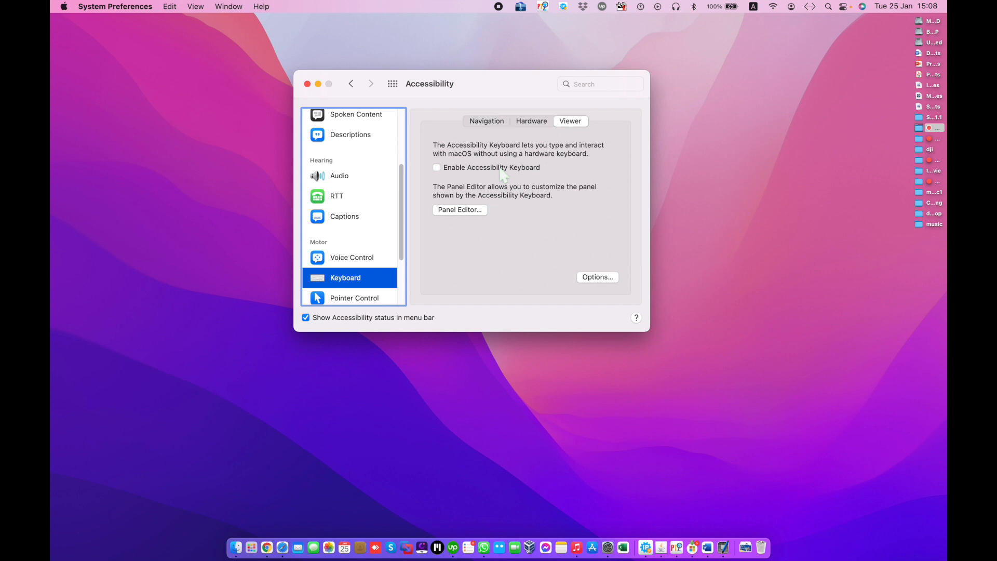
Step: Enable the Accessibility Keyboard, move the Accessibility window clear of it, and try a key on the on-screen keyboard
click(448, 169)
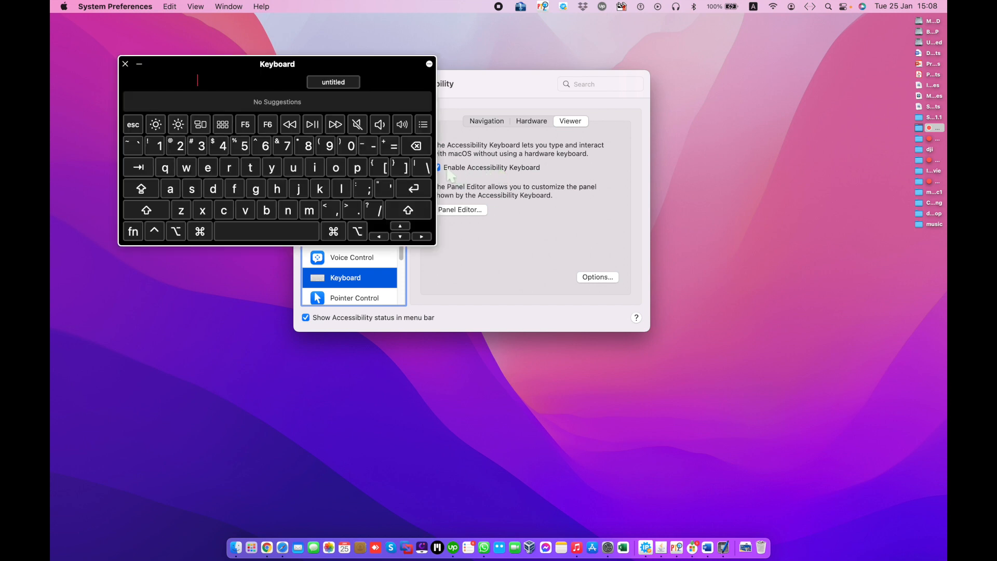
drag(476, 93, 679, 42)
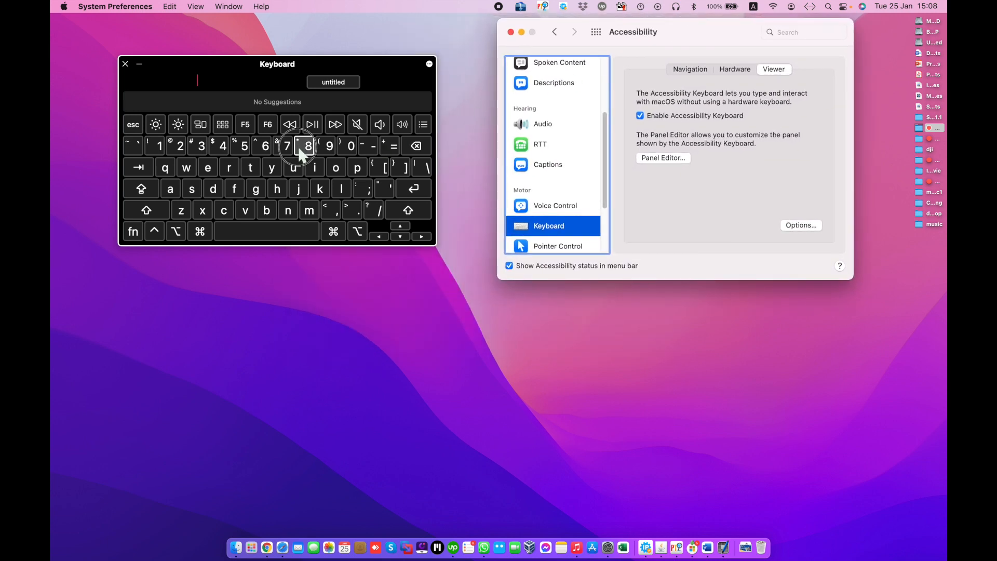
click(264, 165)
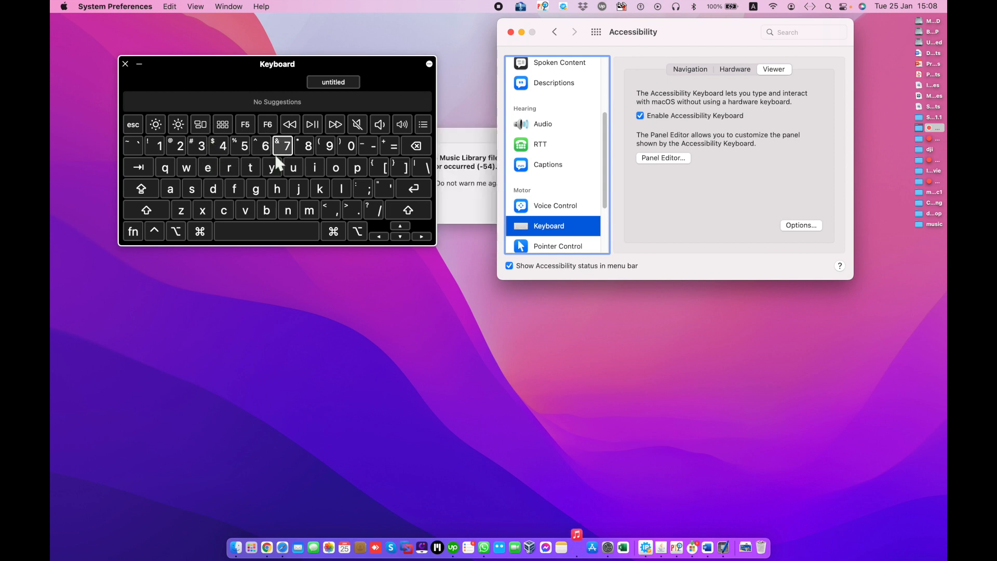
Step: Dismiss the Music library alert and return to the Accessibility window
click(460, 192)
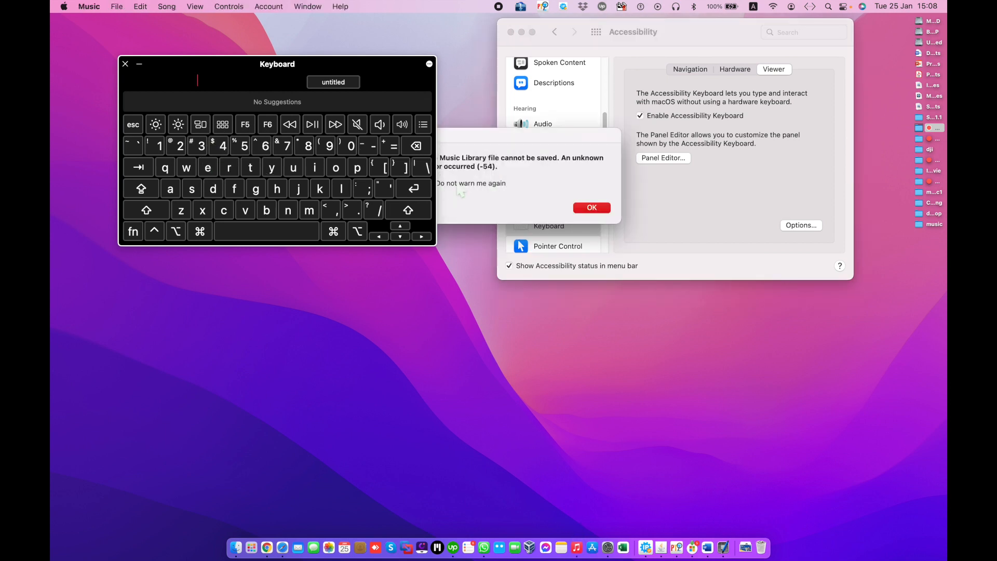
click(602, 206)
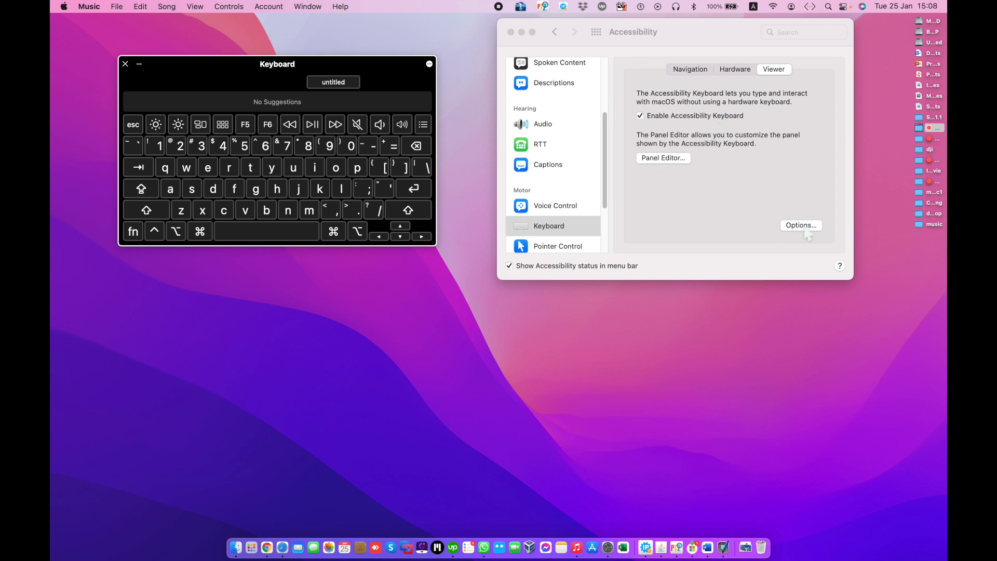
click(710, 177)
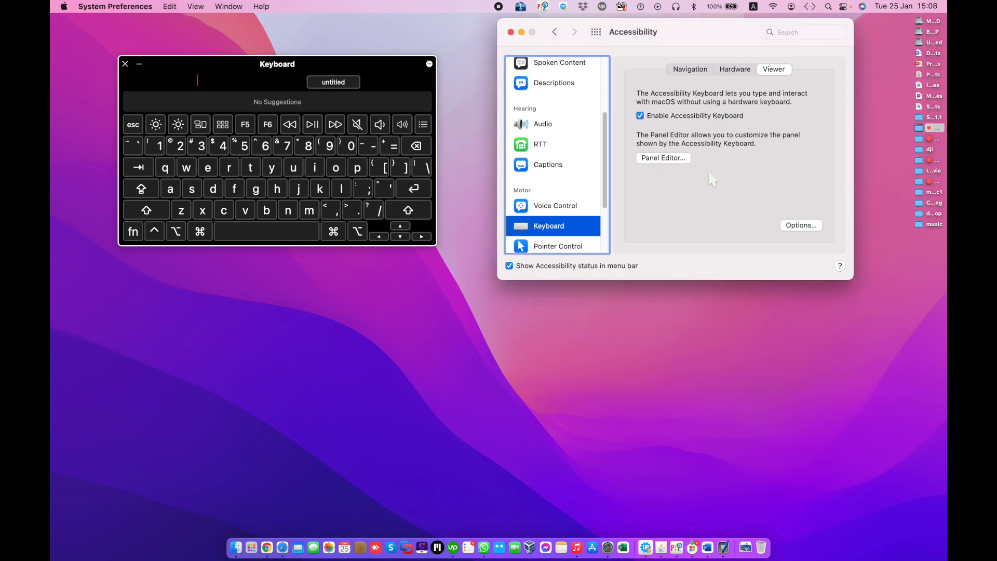
Step: Set the appearance of the Accessibility Keyboard to Light in its options
click(792, 226)
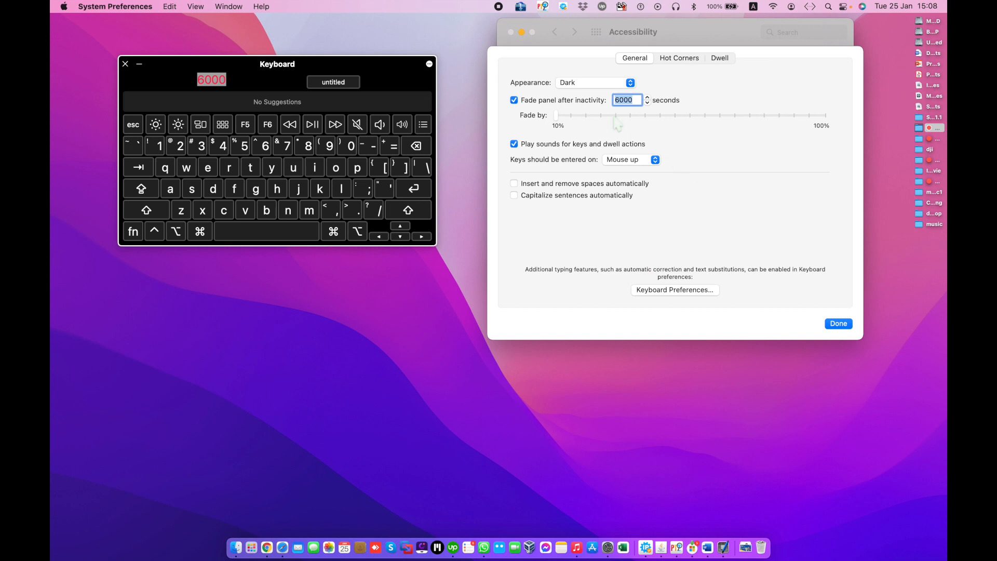
click(616, 84)
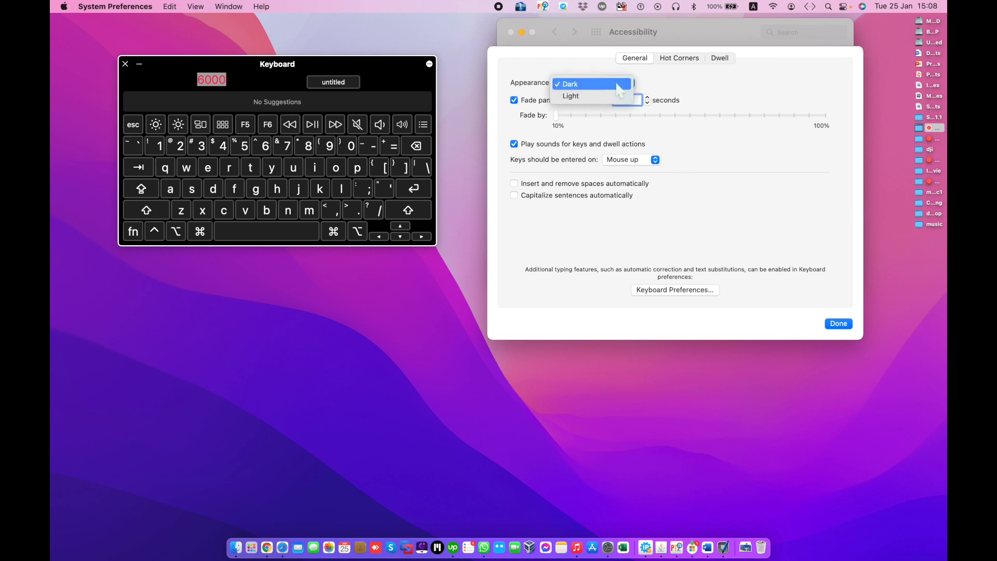
click(618, 96)
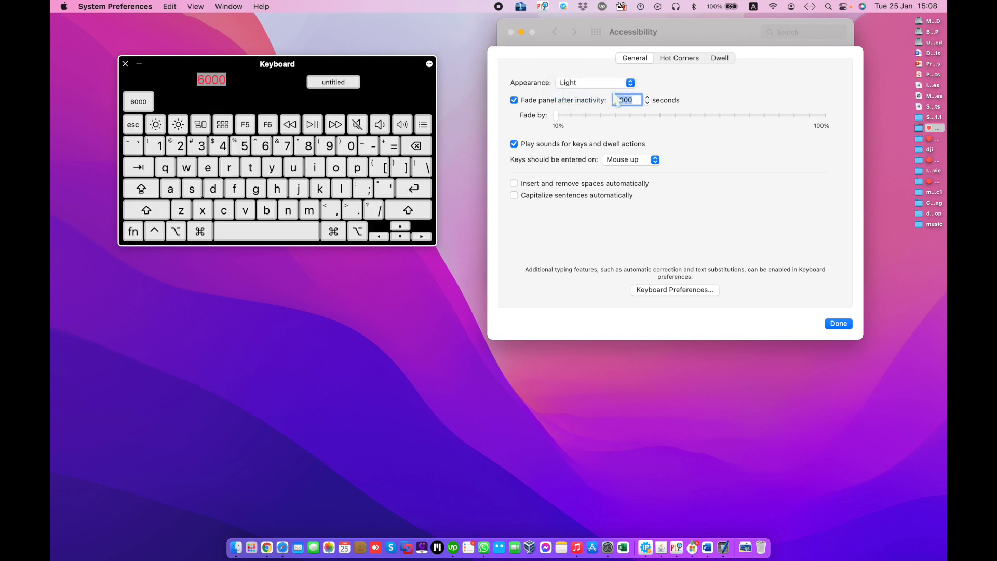
click(618, 83)
click(618, 84)
Step: Compare the on-screen keys with sounds for keys and dwell actions switched on and off, and leave the sounds on
click(388, 167)
click(357, 167)
click(336, 167)
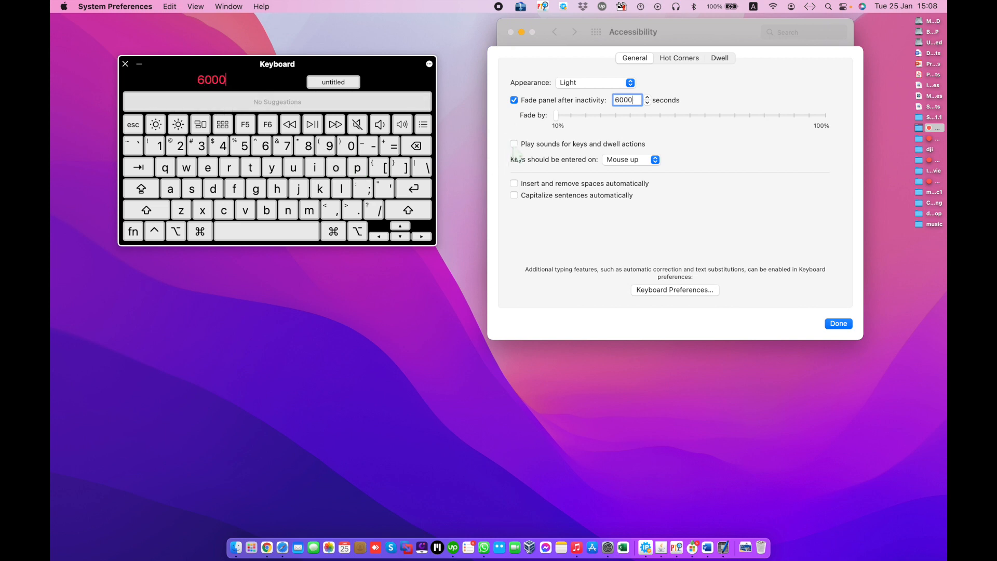
click(357, 167)
click(336, 167)
click(336, 167)
click(535, 148)
Step: Check the choices for when keys should be entered and keep Mouse up
click(635, 160)
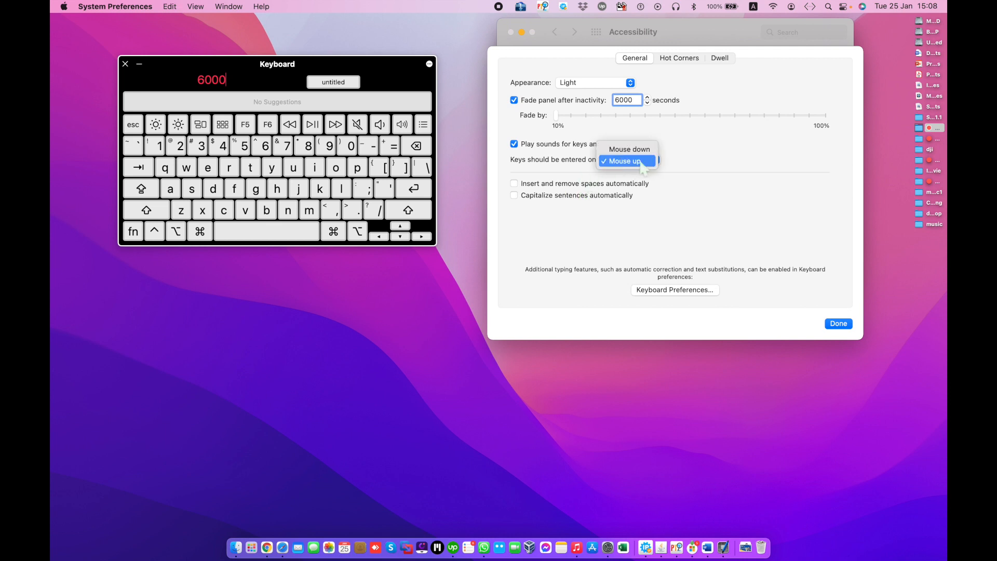
click(641, 161)
click(694, 191)
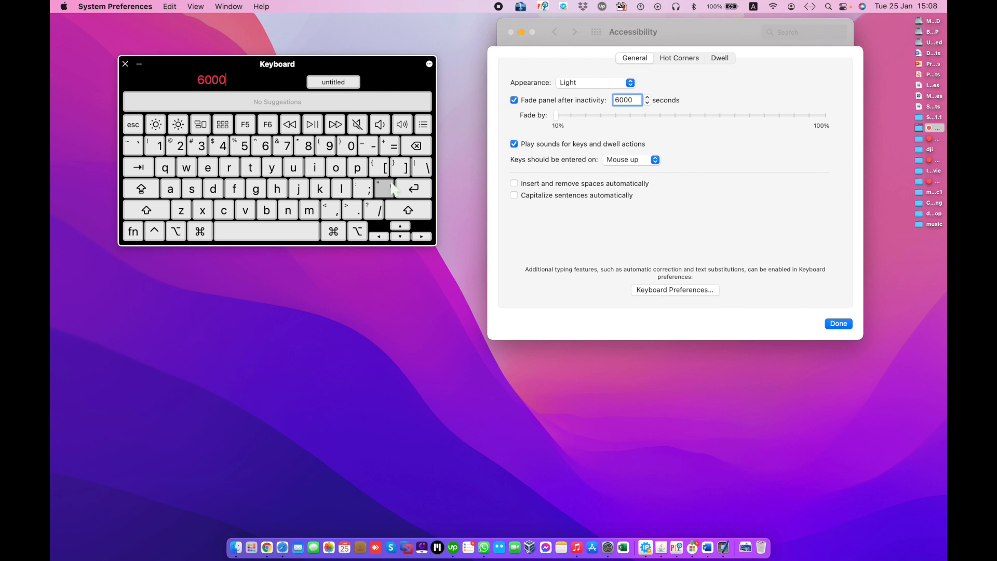
Step: Set the top-left hot corner action to Left Click and test it by dwelling in that screen corner
click(684, 64)
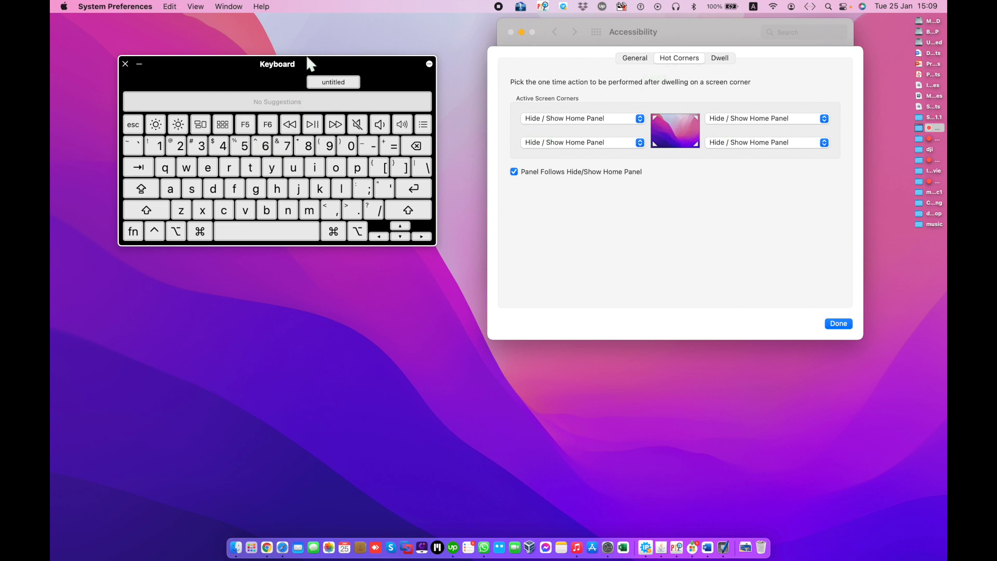
click(639, 143)
click(646, 257)
click(622, 120)
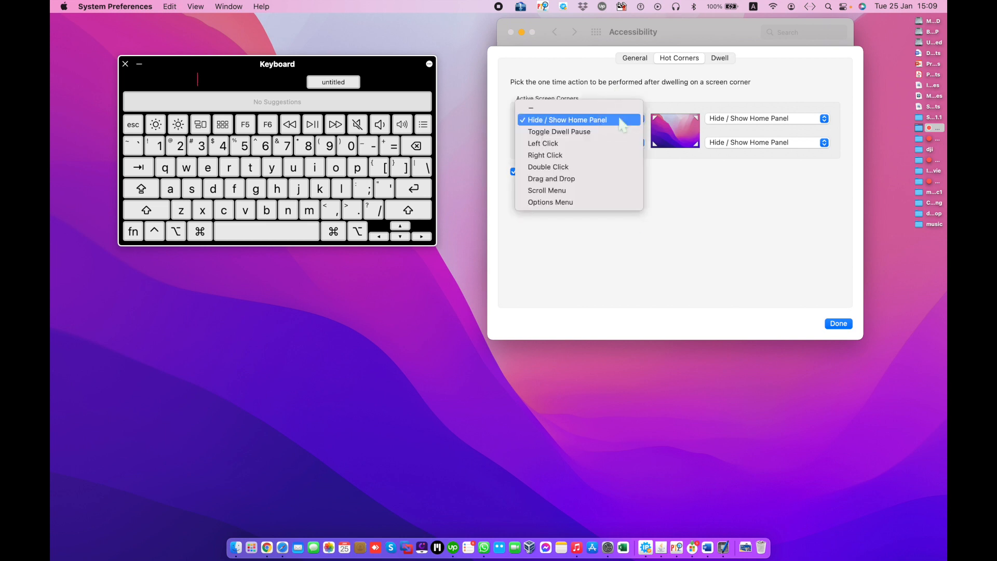
click(613, 146)
click(55, 7)
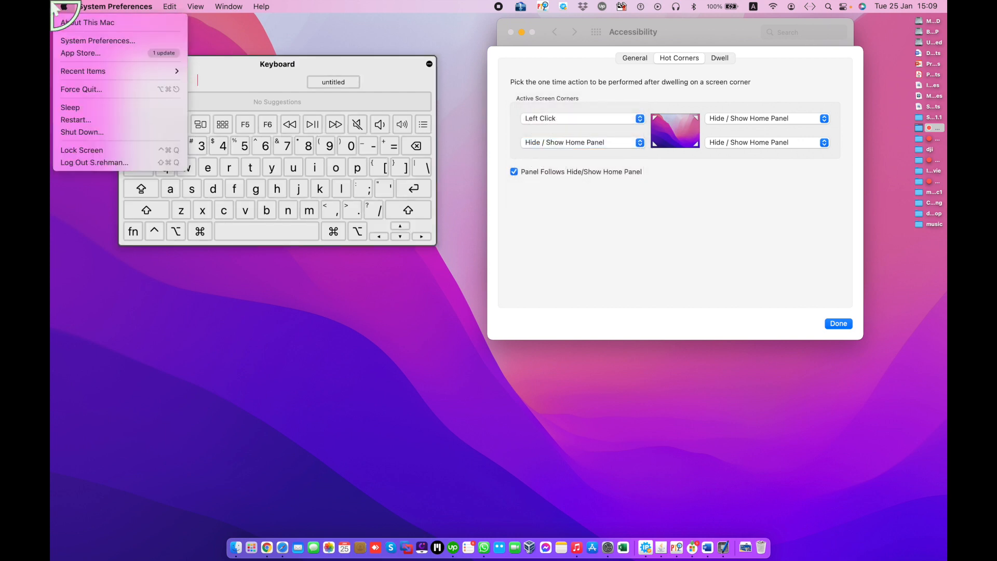
click(111, 278)
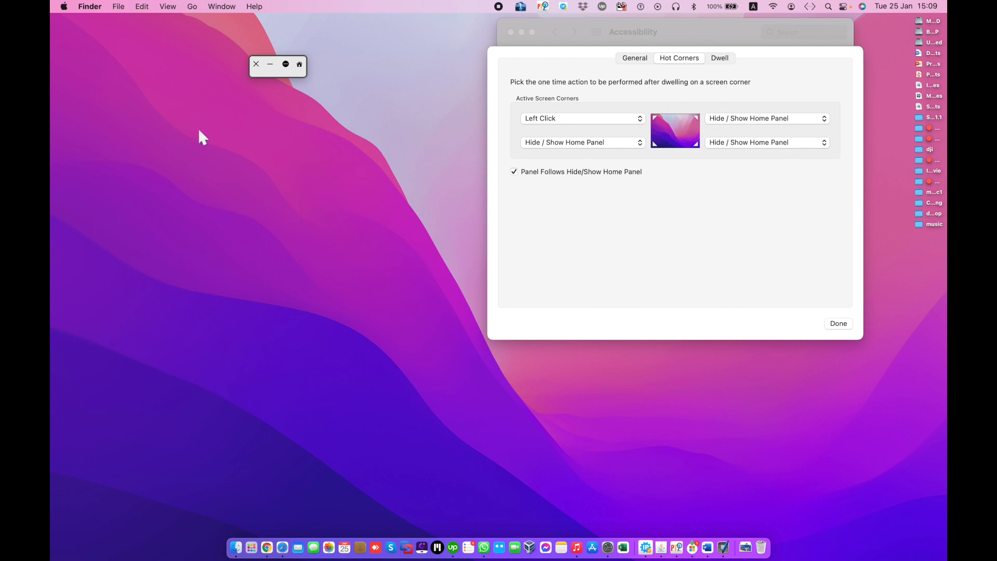
Step: Test the Left Click hot corner from the desktop, close the keyboard panel, and check the same corner without it
click(634, 58)
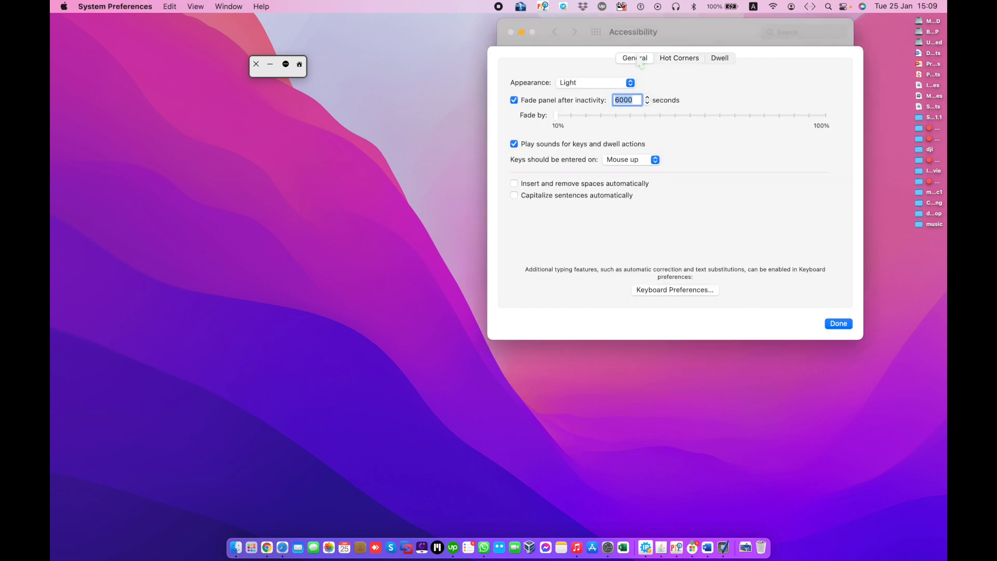
click(243, 168)
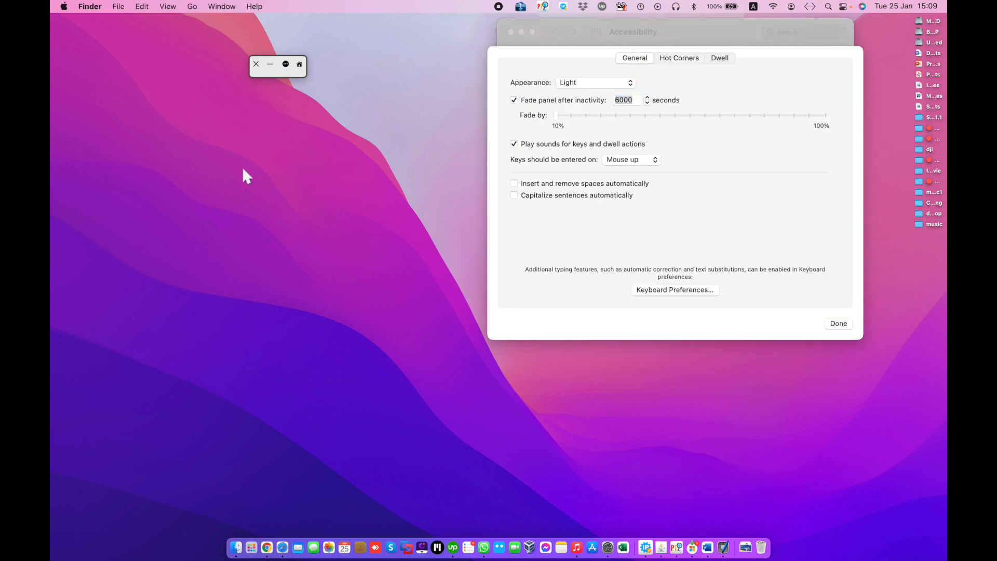
click(52, 3)
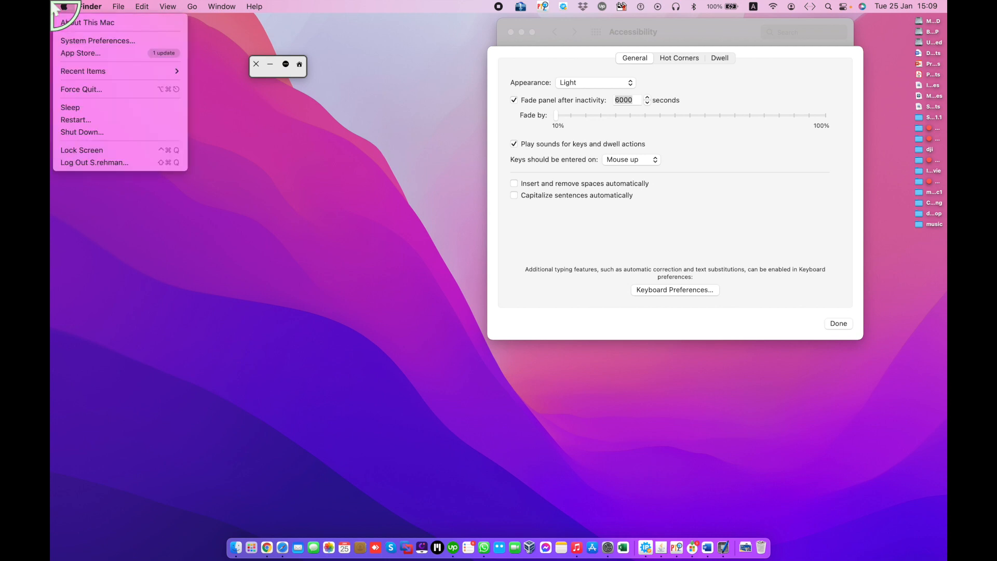
click(52, 3)
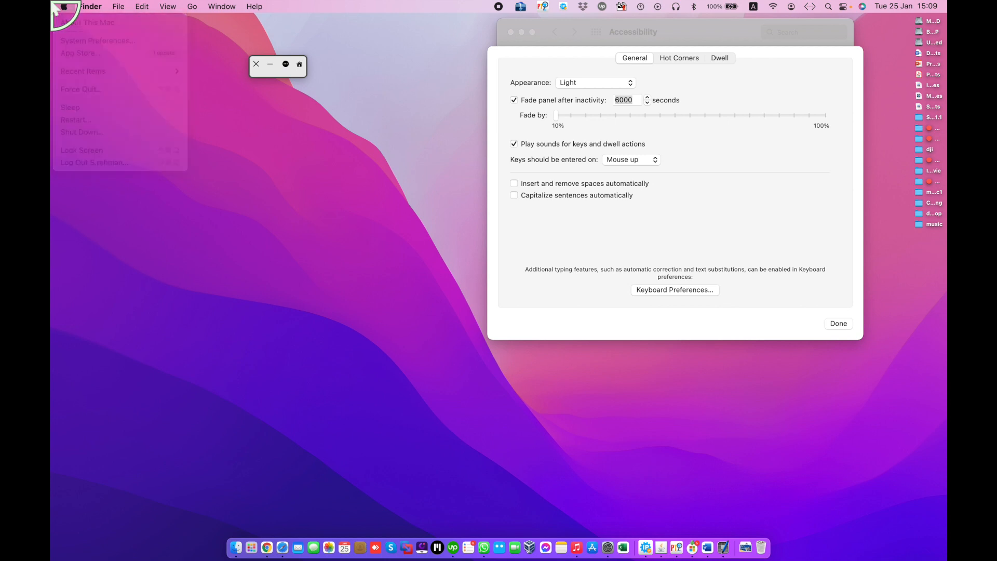
click(256, 64)
click(53, 3)
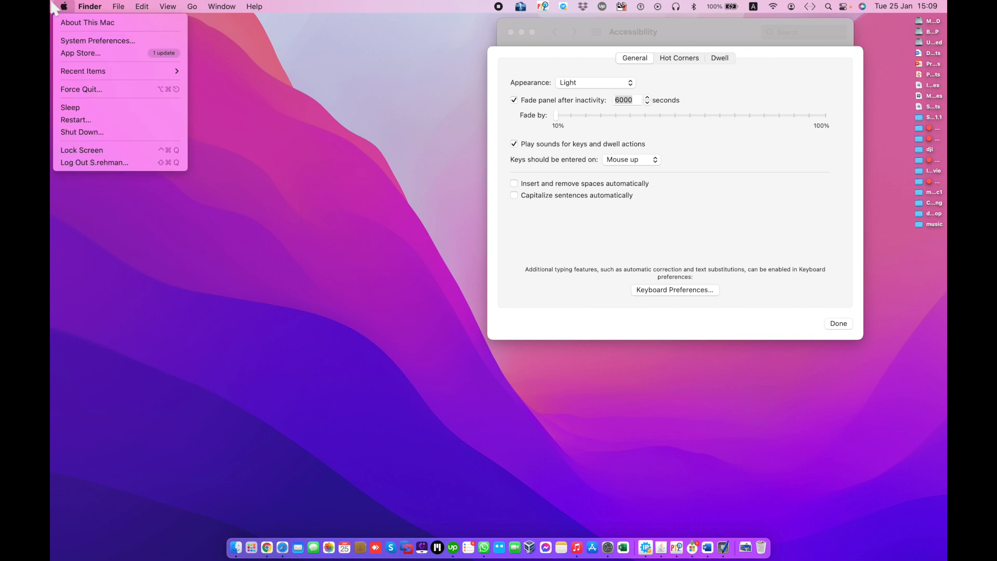
click(95, 335)
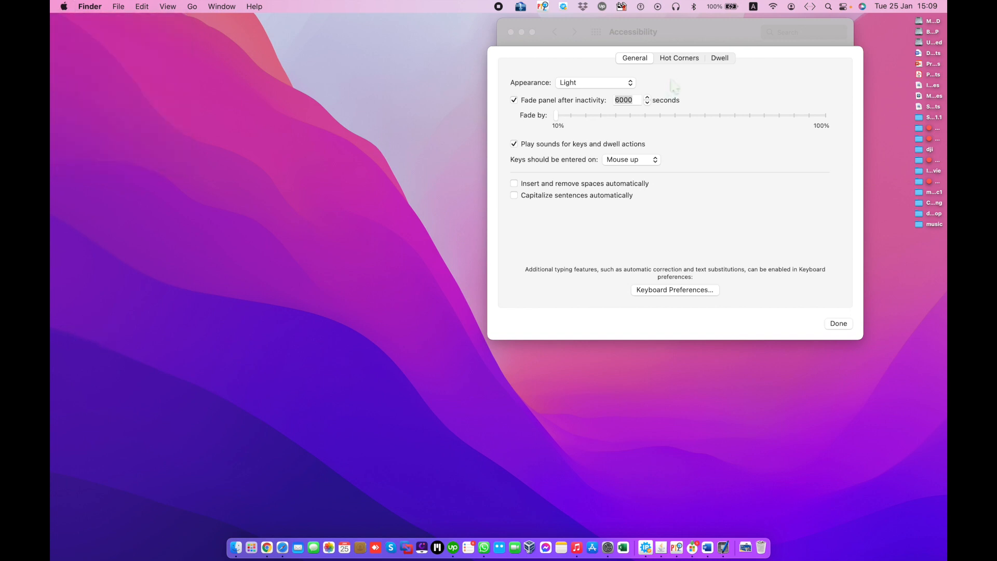
Step: Look through the General, Hot Corners and Dwell options, close them, and enable the Accessibility Keyboard again
click(666, 63)
click(644, 59)
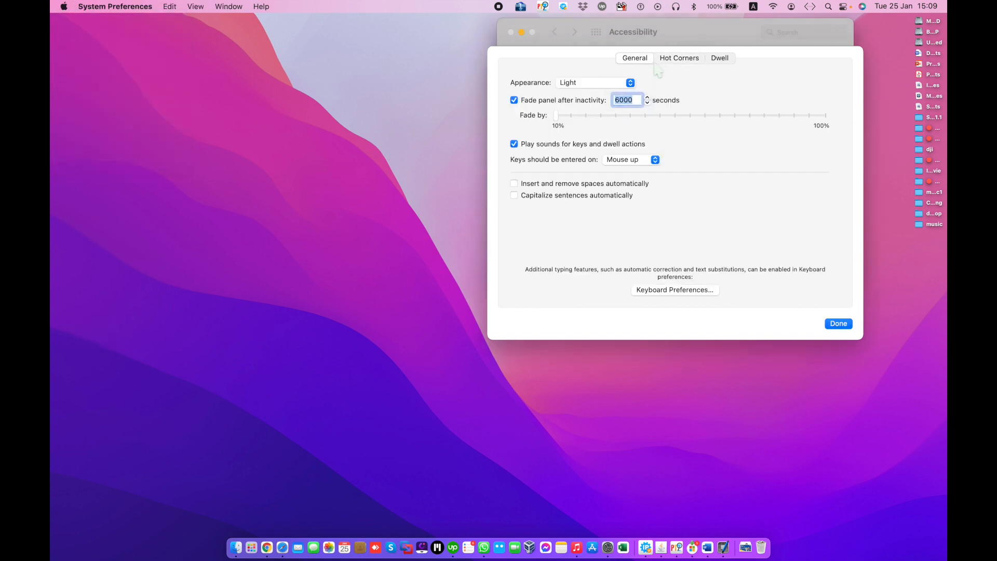
click(675, 59)
click(719, 59)
click(837, 324)
click(642, 115)
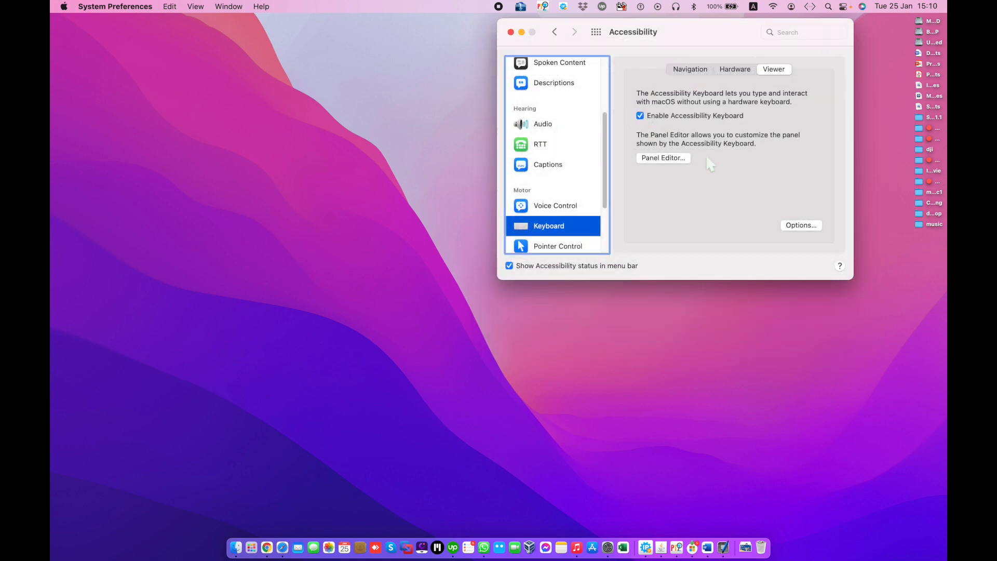
Step: Check the Hot Corners options and allow the dwell actions toolbar in panels under the Dwell options
click(800, 225)
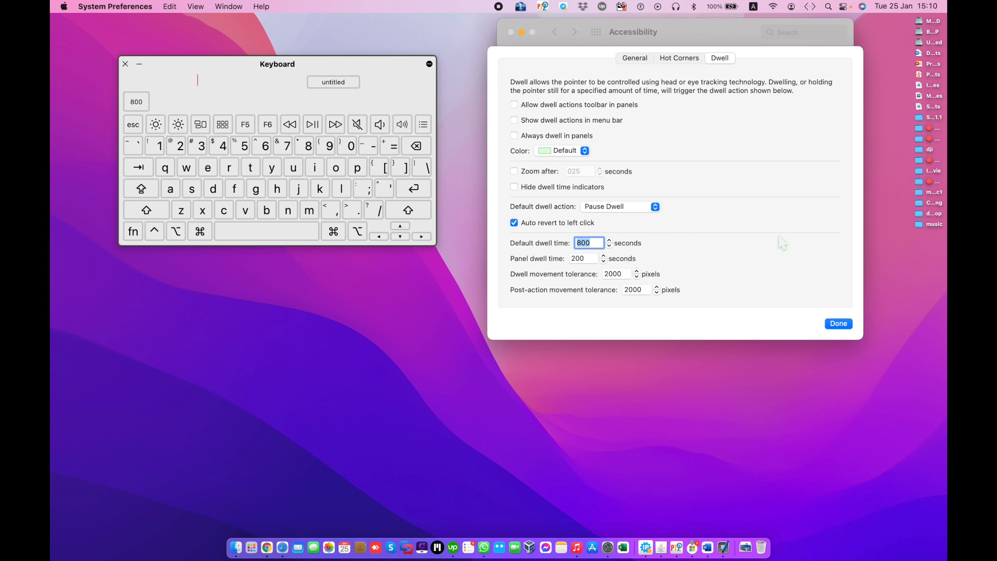
click(676, 60)
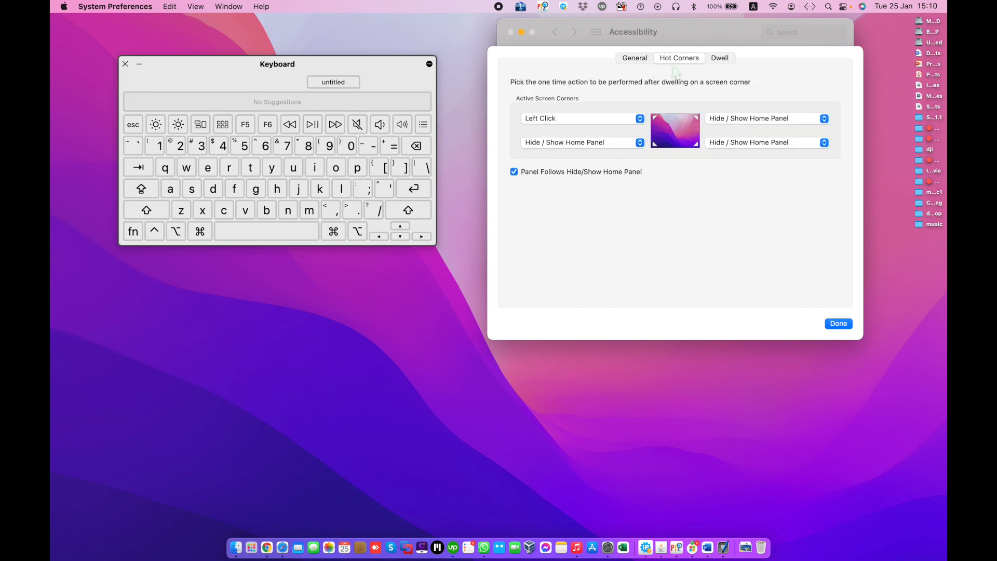
click(724, 60)
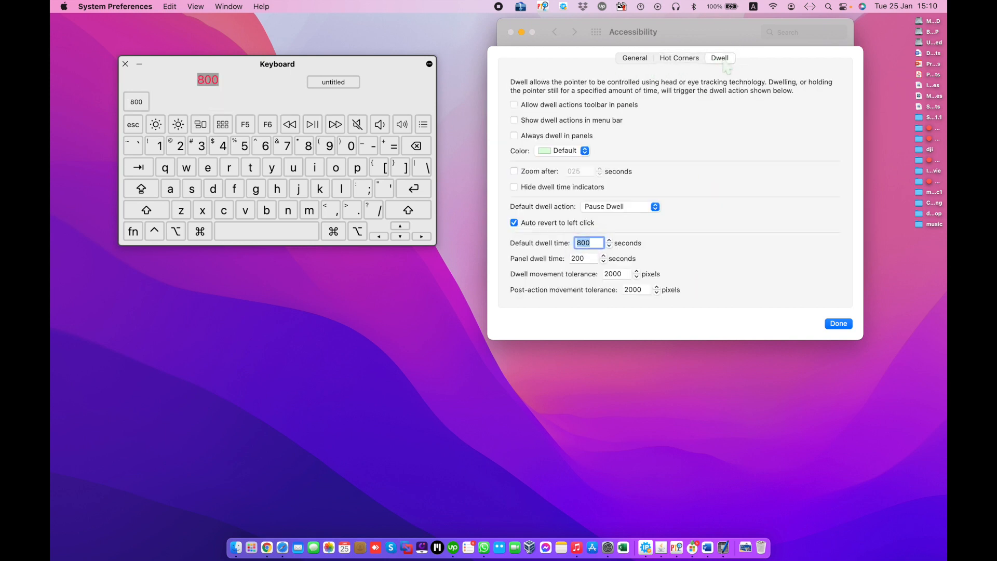
click(573, 109)
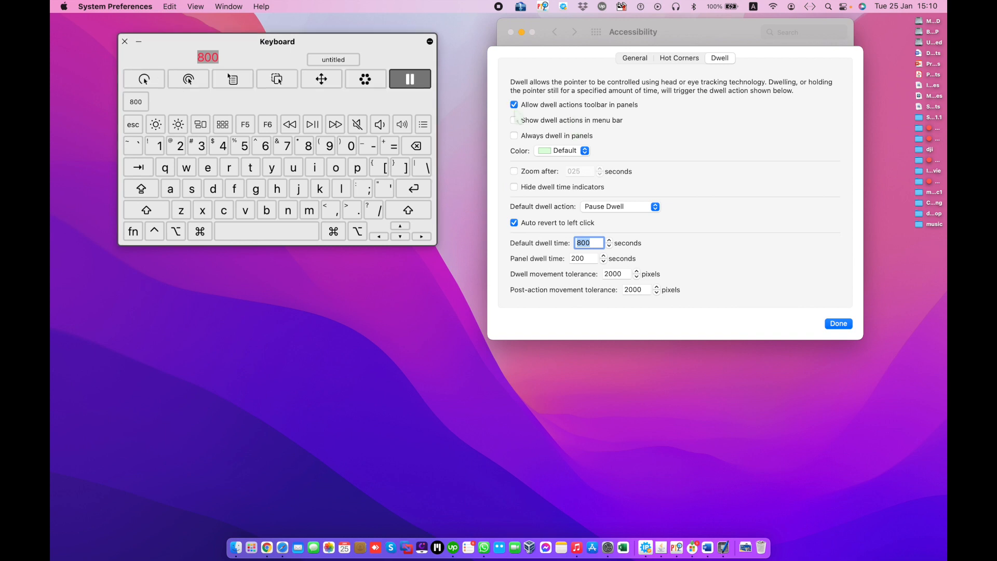
Step: Activate the Options Menu dwell action and test dwelling on the on-screen keyboard's r, t, i, j and l keys
click(363, 86)
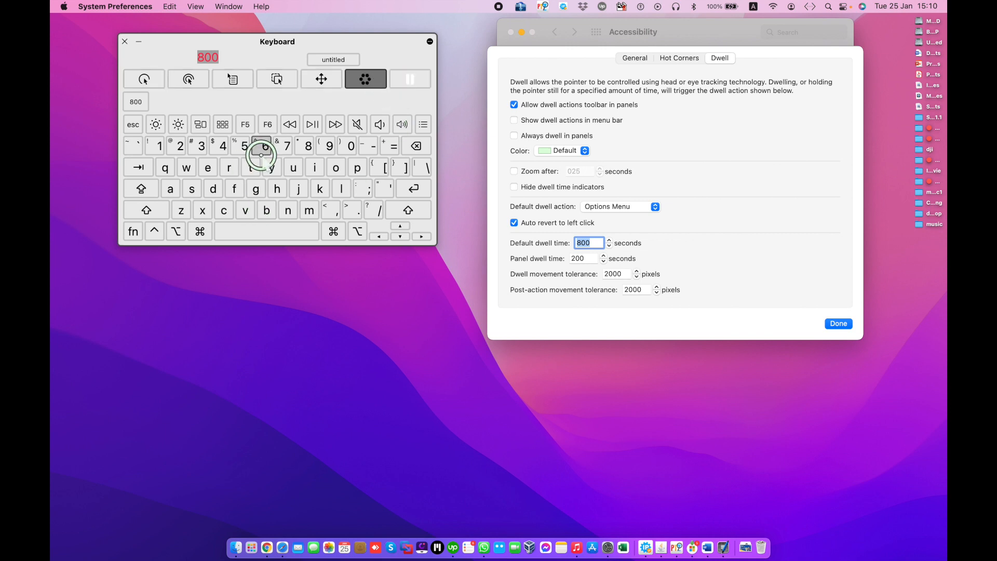
click(228, 167)
click(252, 166)
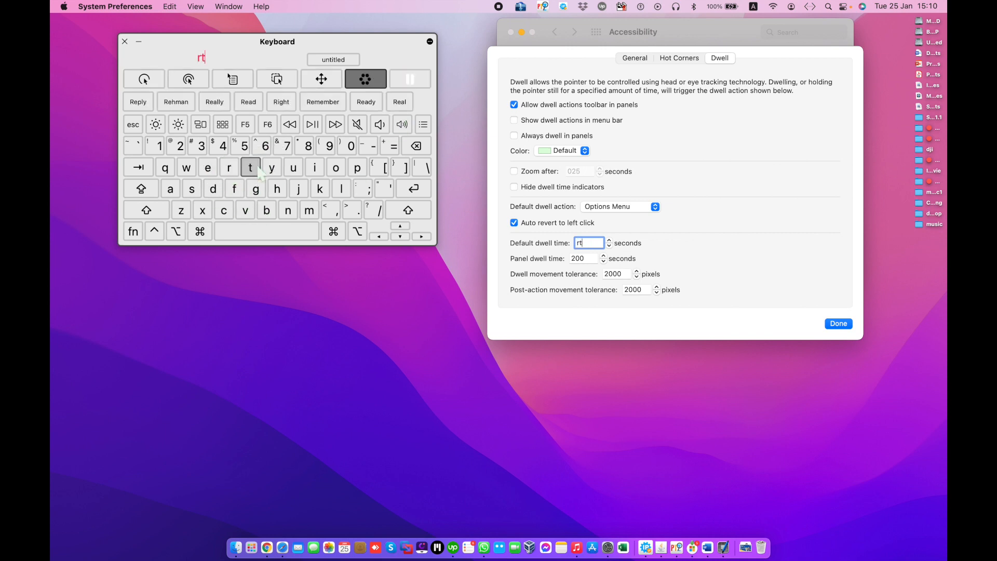
click(318, 162)
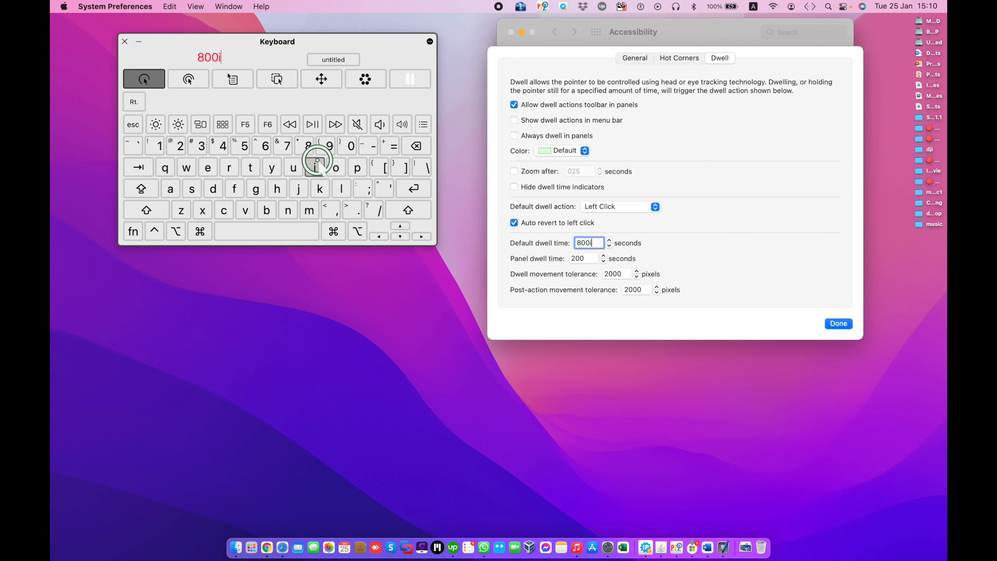
click(297, 189)
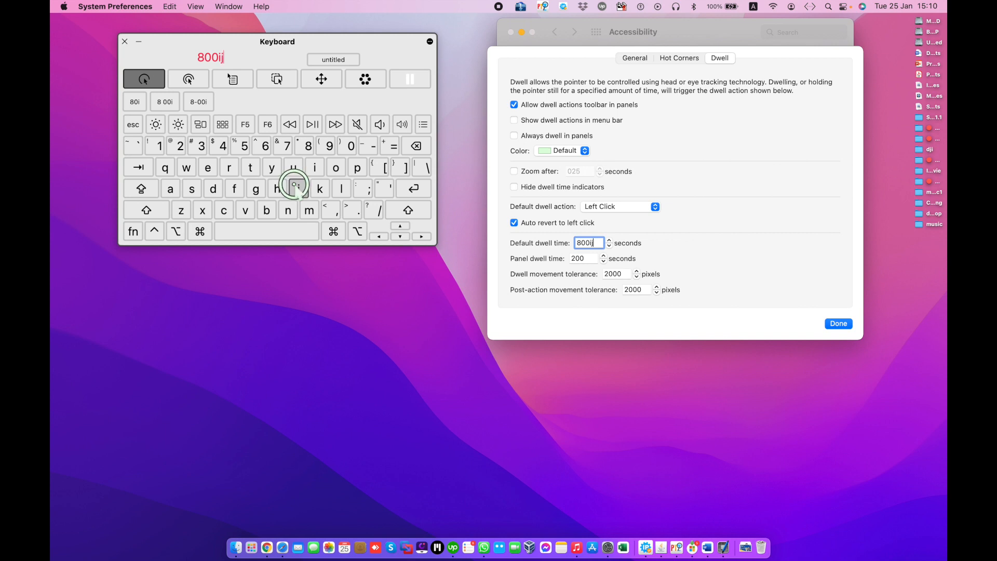
click(350, 191)
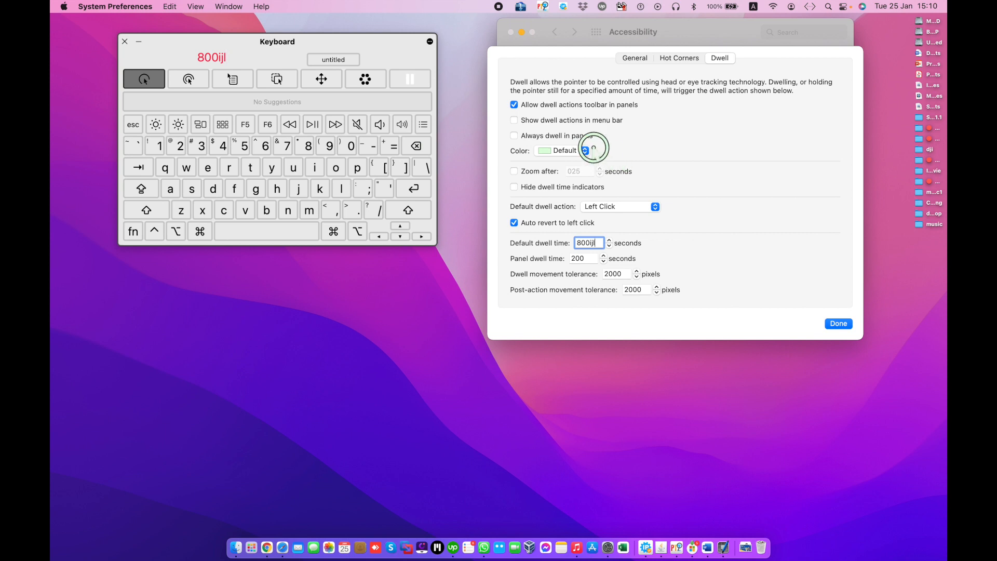
Step: Show the dwell actions in the menu bar, look through the action list, and turn that display off again
click(528, 121)
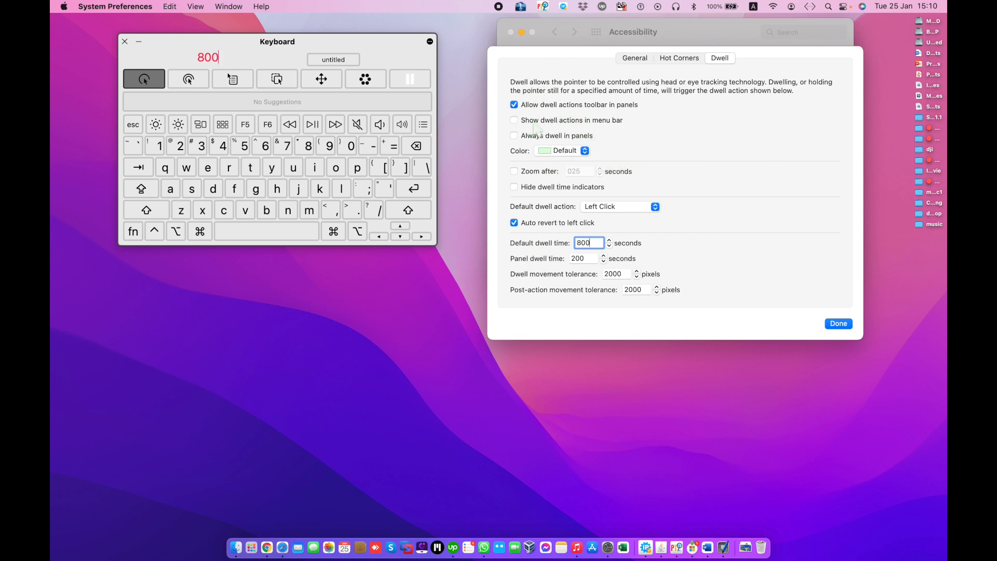
click(478, 6)
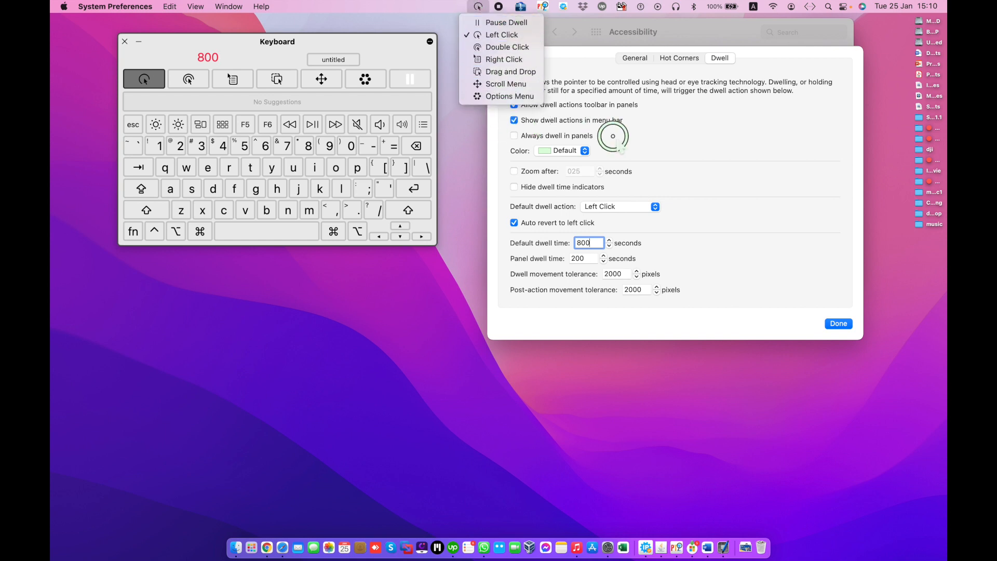
click(599, 127)
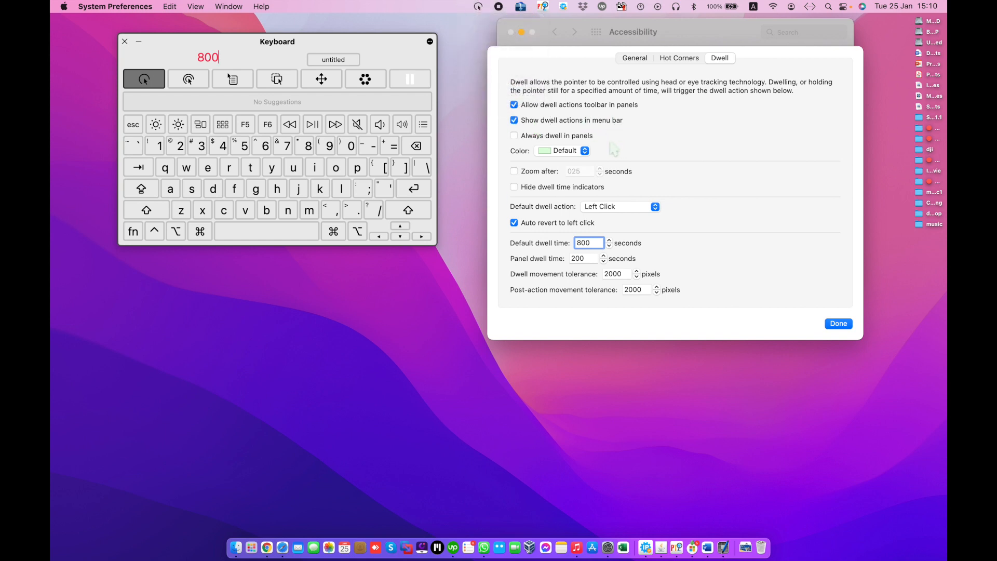
click(579, 125)
Step: Enable Always dwell in panels and set the dwell color to Blue
click(538, 139)
click(558, 149)
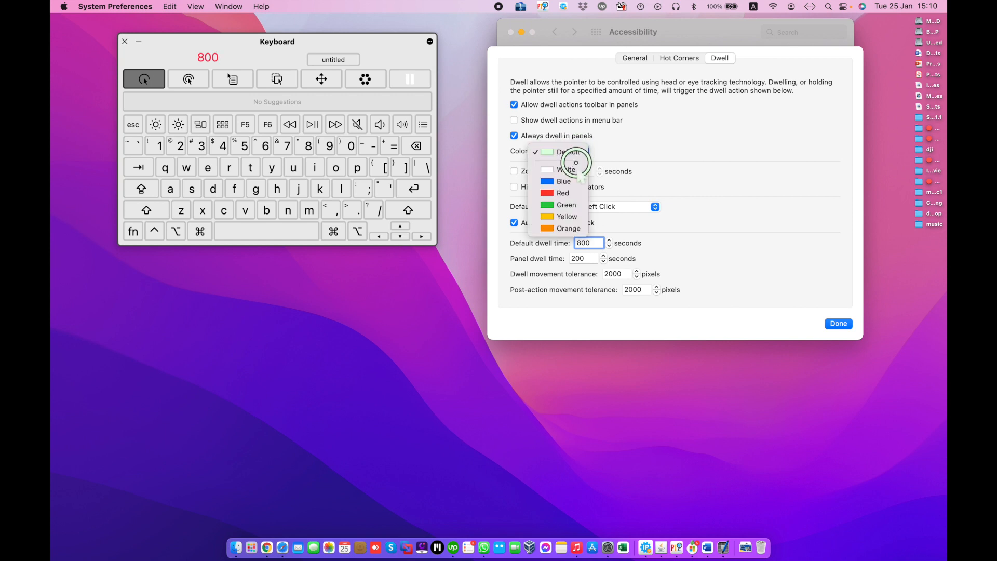
click(560, 181)
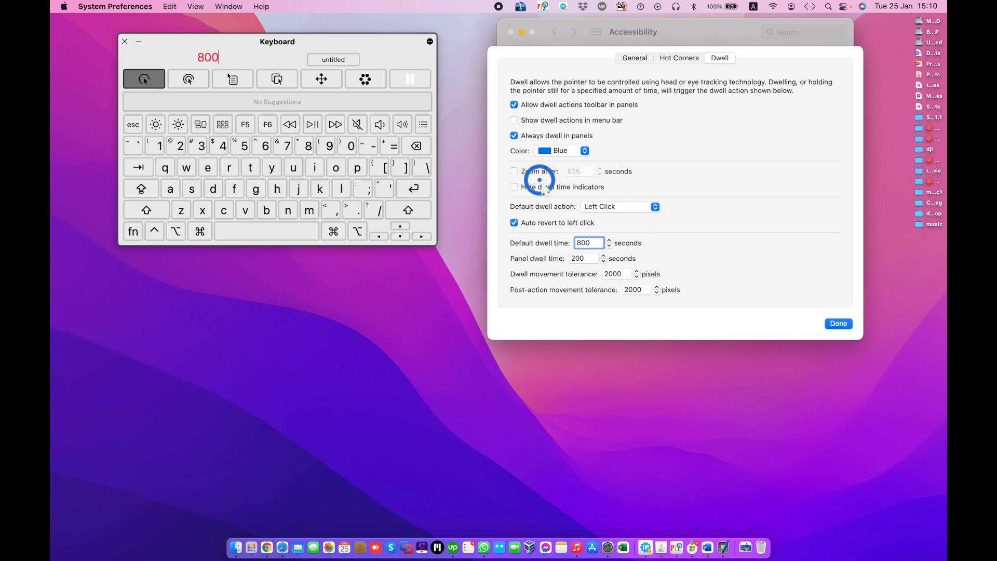
Step: Turn on the Zoom after option for dwelling, then turn it off again
click(533, 172)
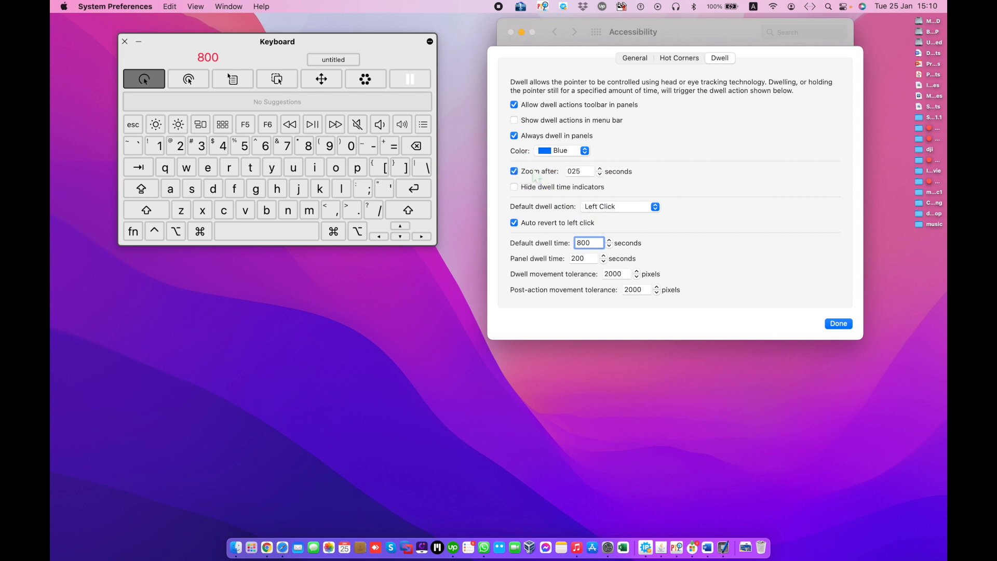
mouse_move(562, 168)
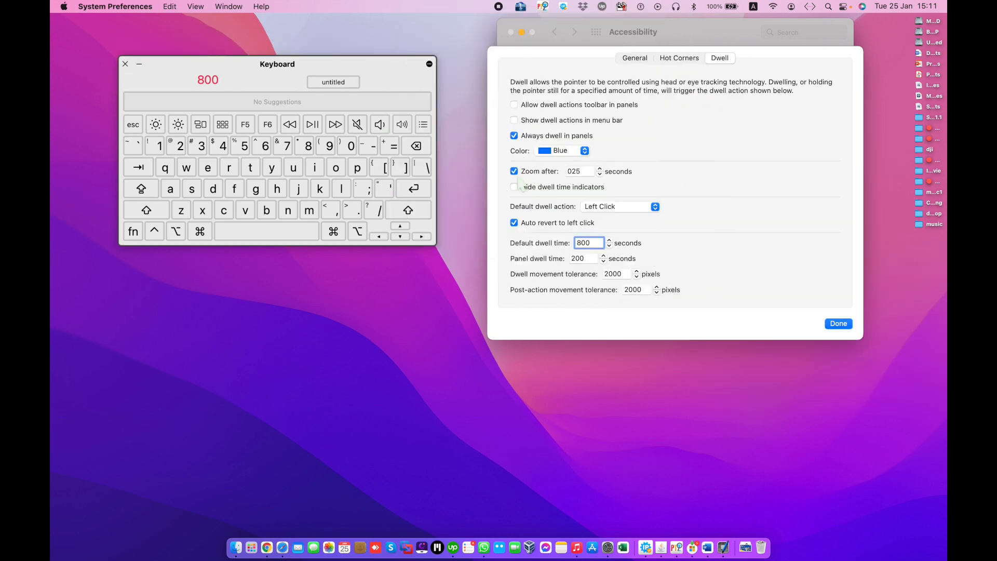
click(514, 171)
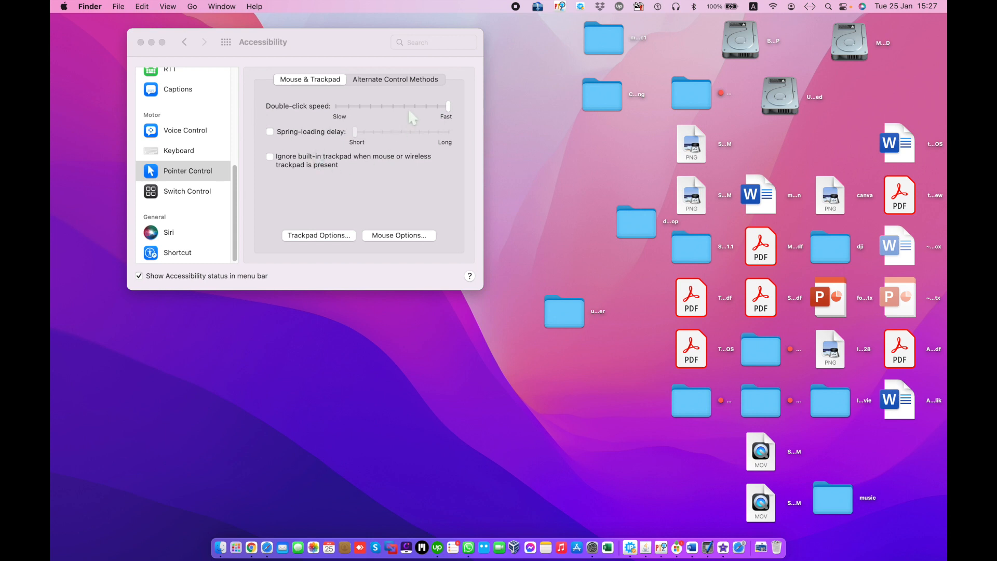
Step: Try different double-click speeds ending near Slow, and enable the spring-loading delay at its Long setting
click(374, 107)
click(435, 107)
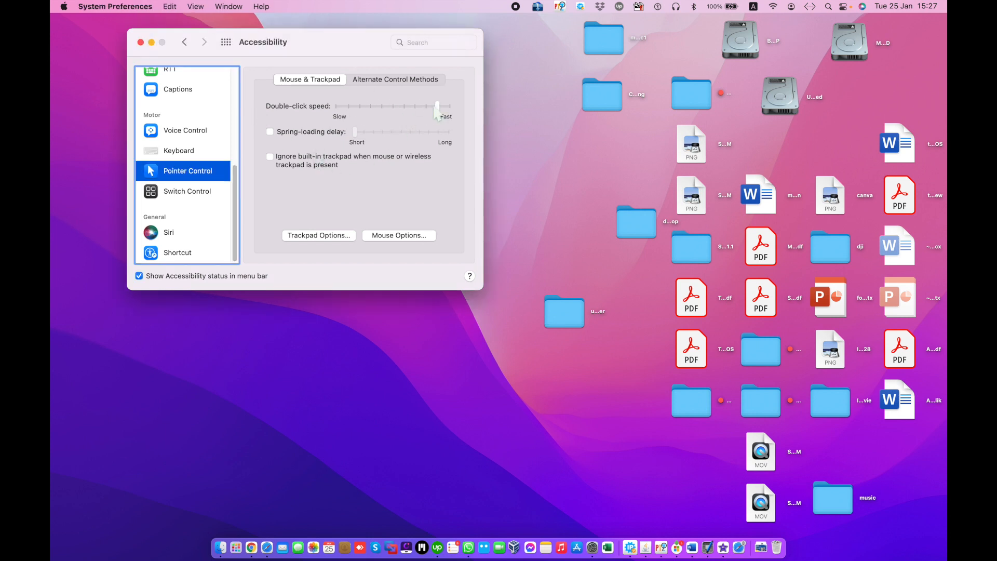
click(270, 132)
click(445, 134)
drag(353, 106, 348, 106)
Step: Create a new folder on the desktop and move it into the existing untitled folder
click(537, 412)
right_click(428, 365)
click(441, 373)
click(468, 410)
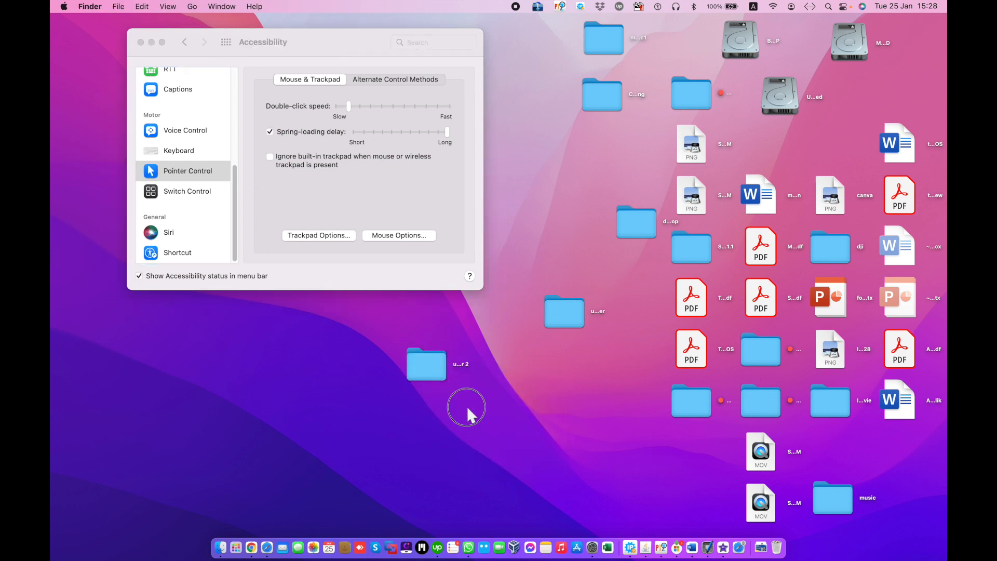
drag(435, 382, 571, 326)
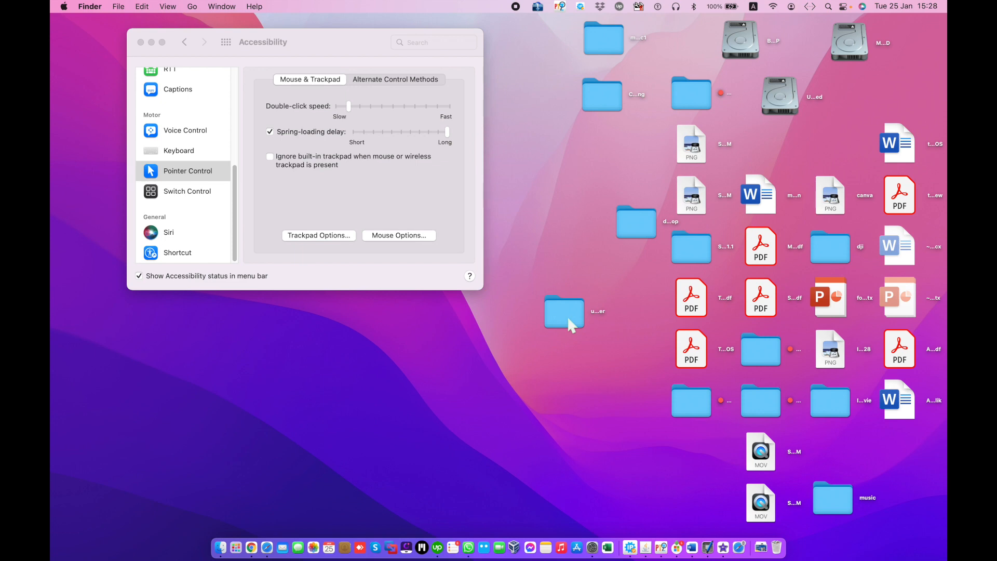
Step: Test the slow double-click speed by opening and closing the untitled desktop folder twice
double_click(571, 326)
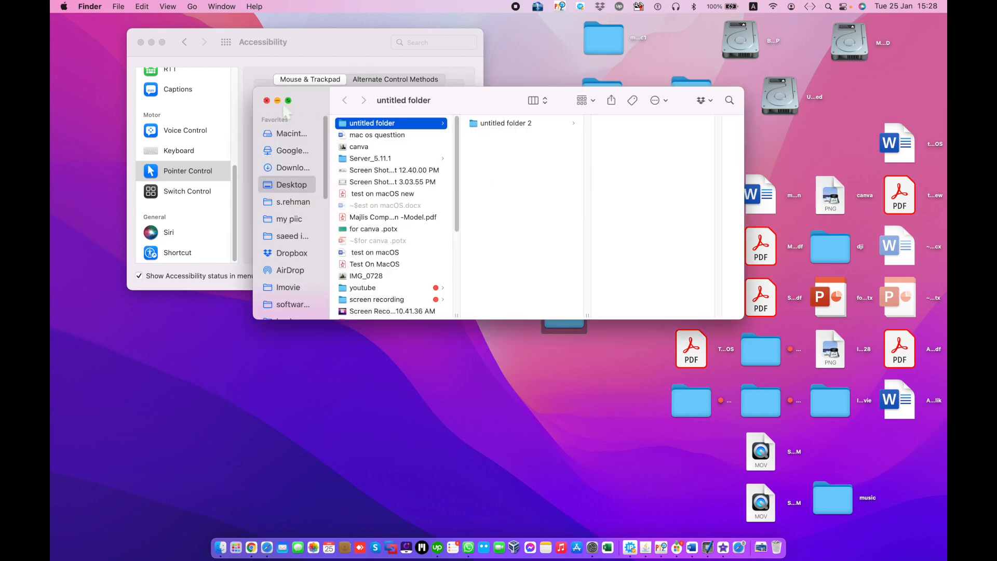
click(267, 101)
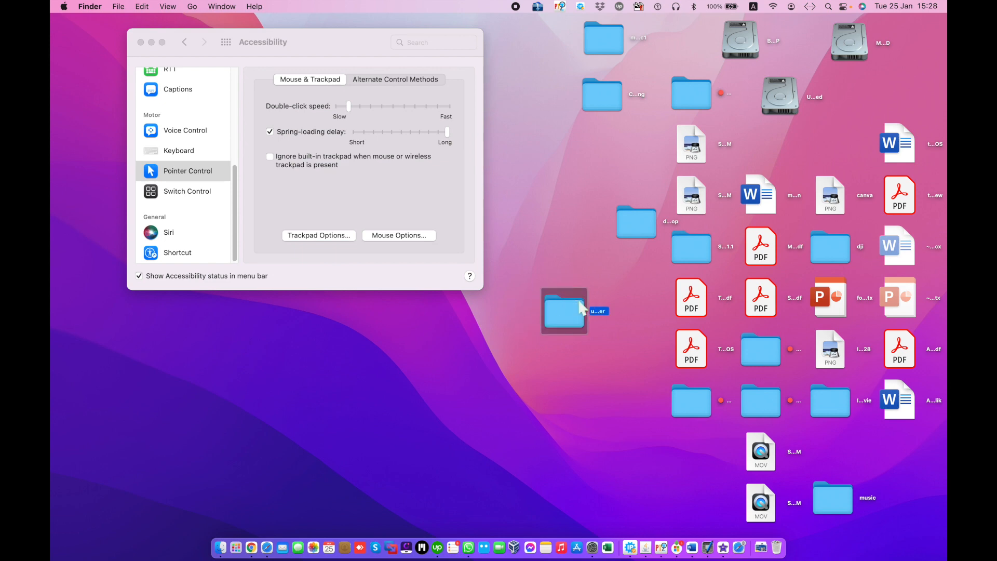
double_click(562, 329)
click(267, 101)
Step: Set the spring-loading delay to Short, then open and close the untitled desktop folder
drag(422, 132, 358, 139)
click(535, 359)
double_click(562, 311)
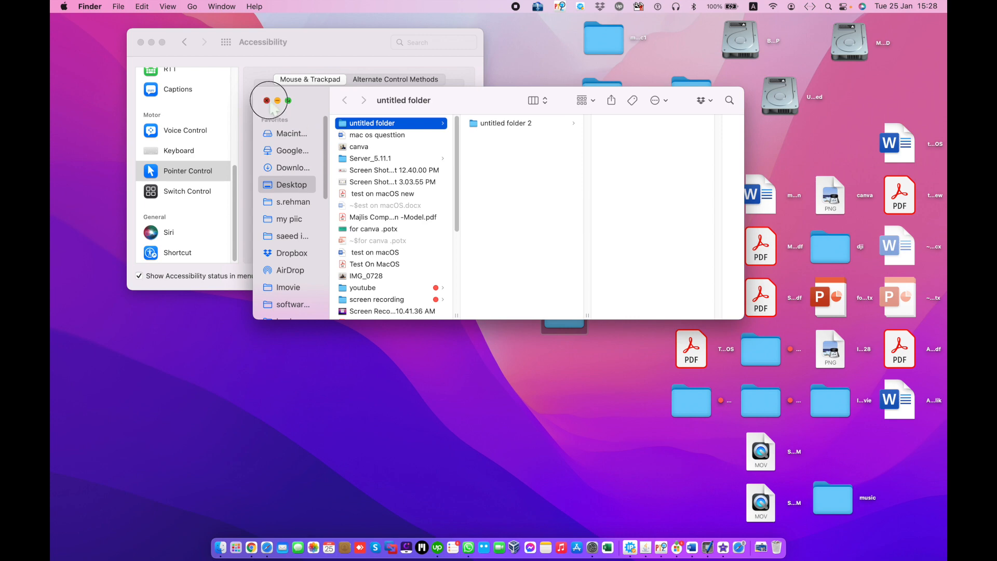
click(267, 100)
Step: Set the double-click speed near Fast and test it on the untitled desktop folder
click(417, 112)
drag(414, 106, 441, 105)
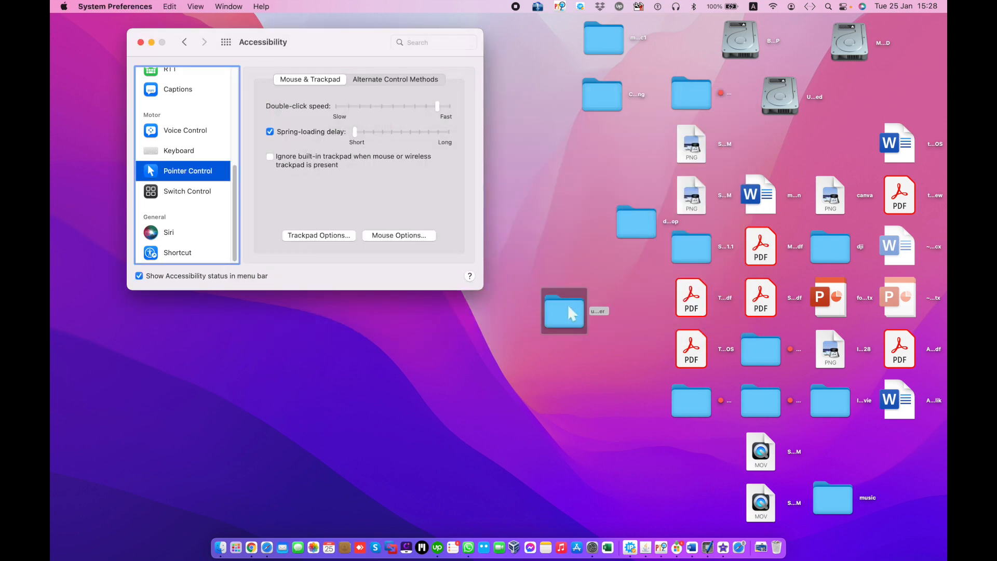
double_click(569, 309)
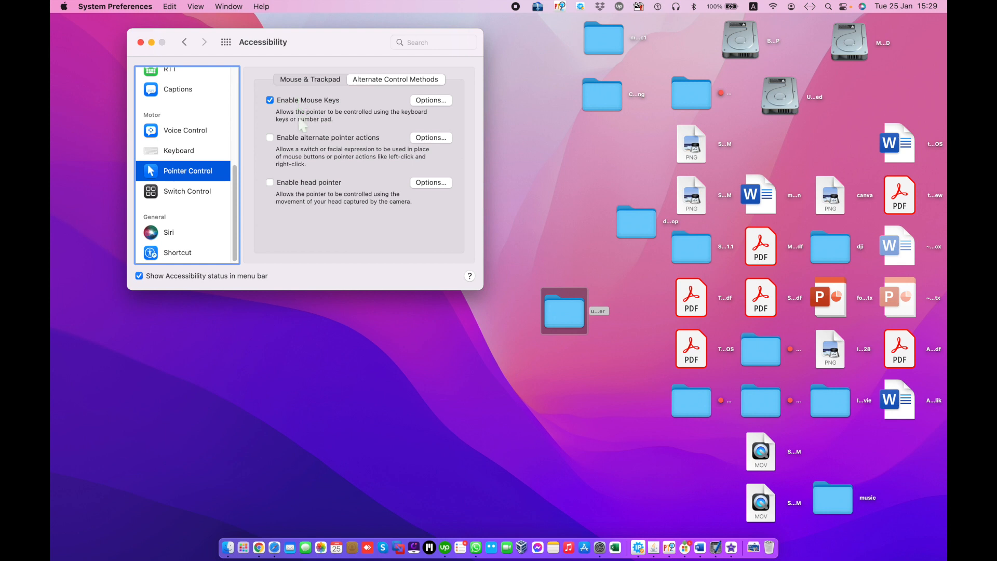
Step: Review the Mouse Keys options twice, cancelling each time, and enable Mouse Keys
click(430, 101)
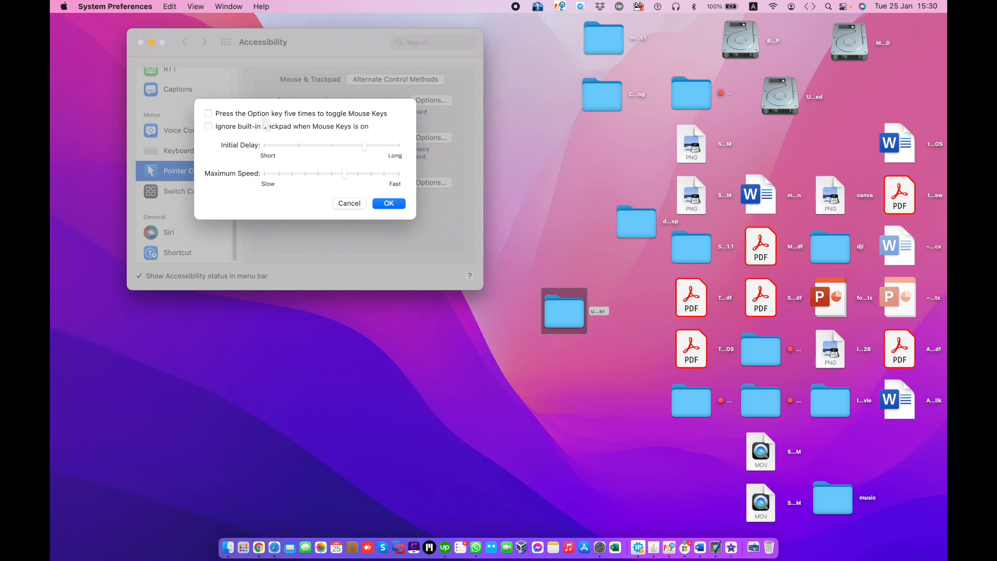
click(355, 205)
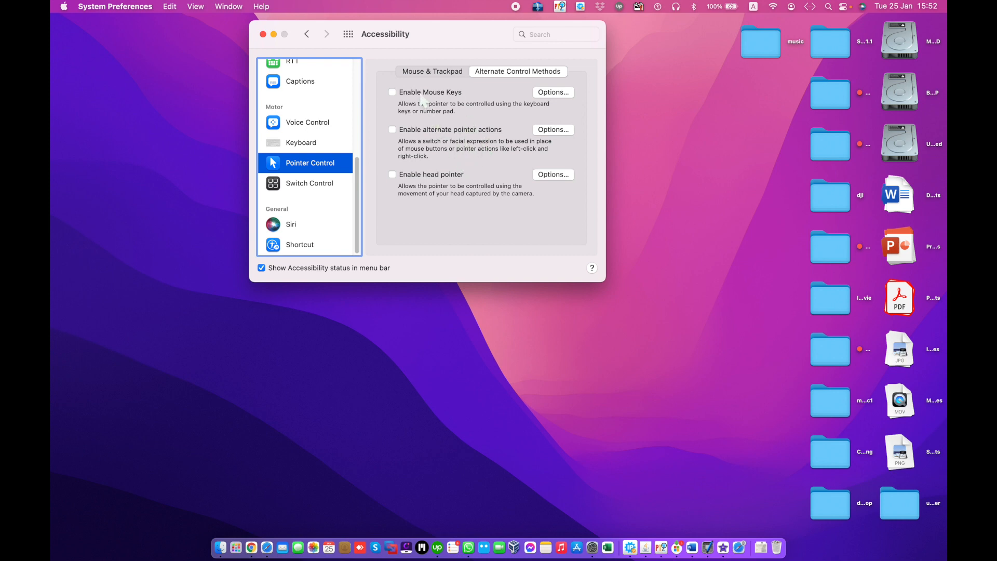
click(549, 93)
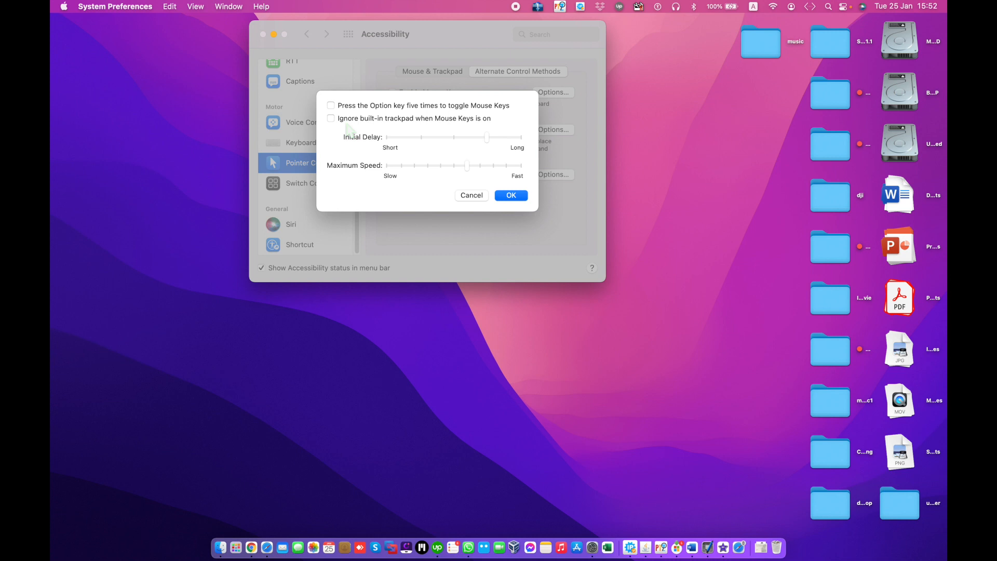
click(477, 196)
click(431, 94)
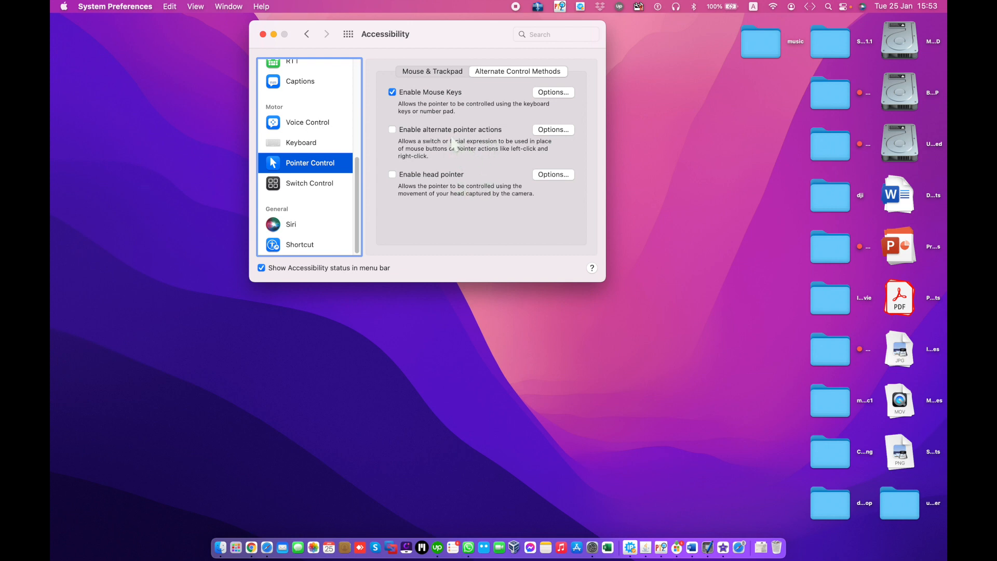
Step: Enable alternate pointer actions and select the unassigned Double Click switch in their options
click(435, 133)
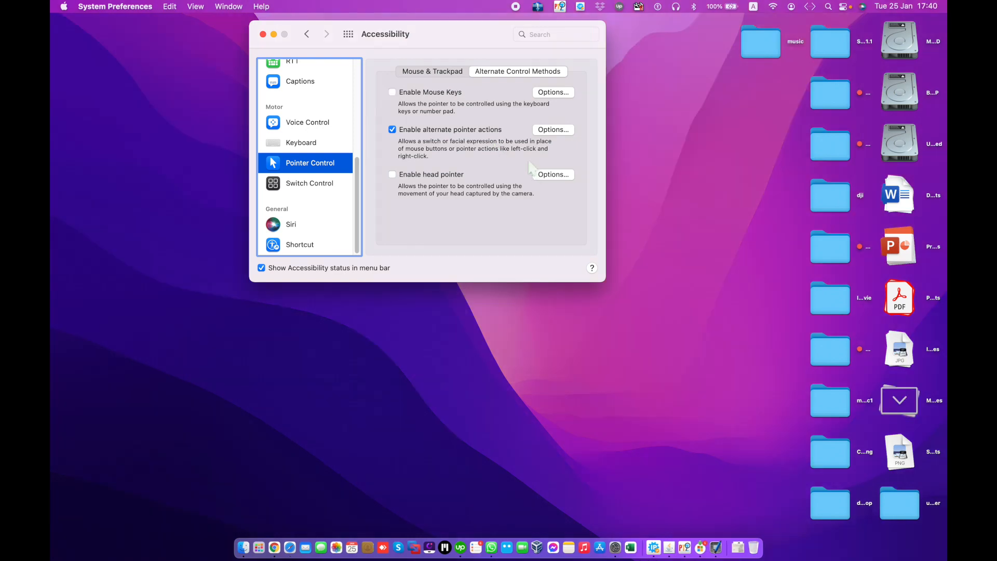
click(555, 129)
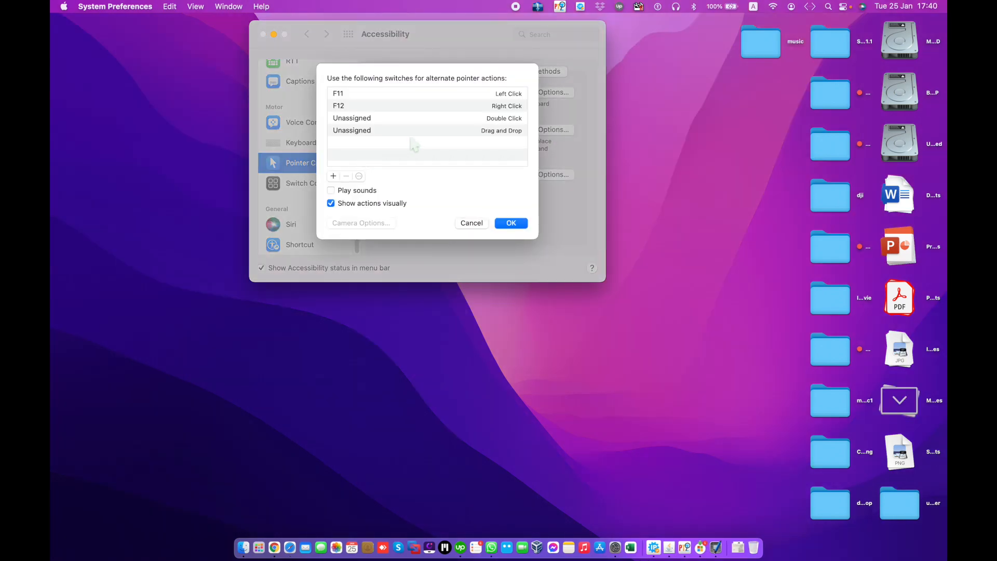
click(365, 120)
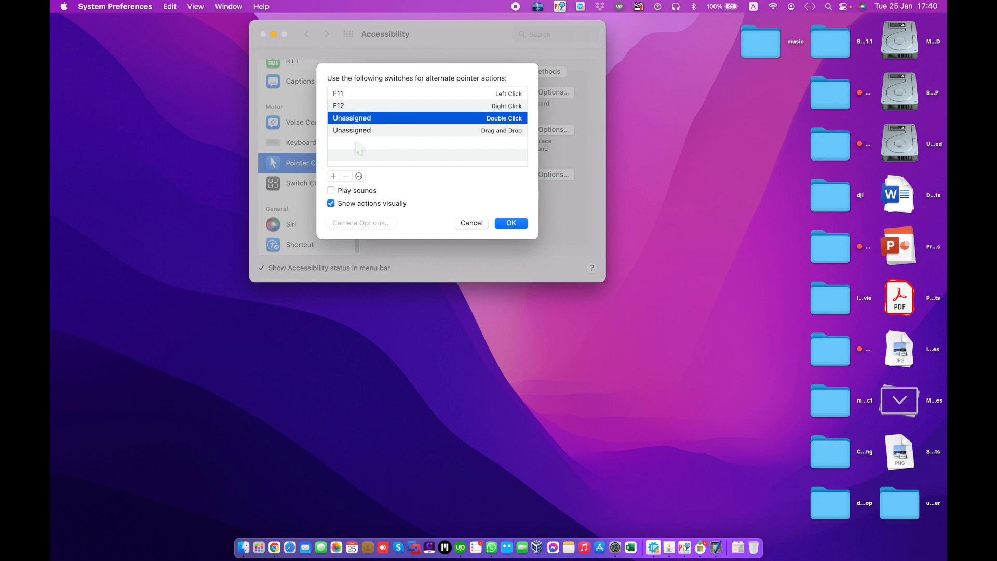
Step: Add a facial-expression switch that uses Smile to perform the Drag and Drop pointer action
click(334, 177)
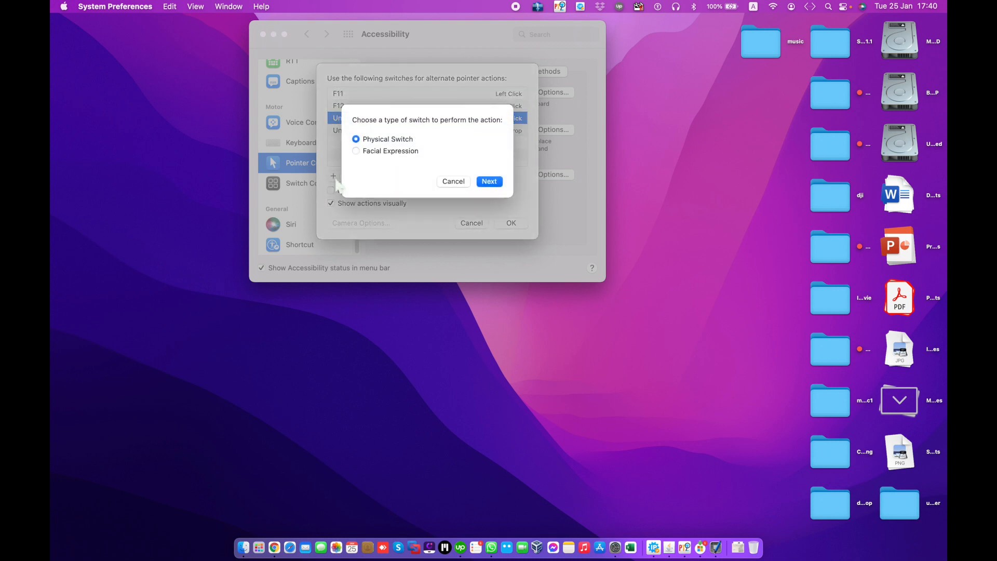
click(380, 155)
click(494, 183)
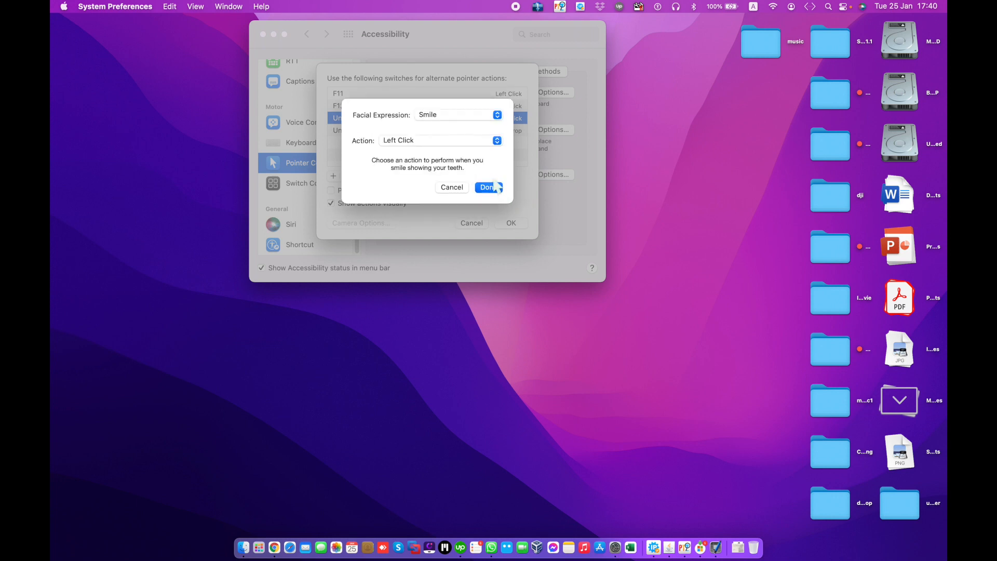
click(459, 115)
click(461, 114)
click(461, 120)
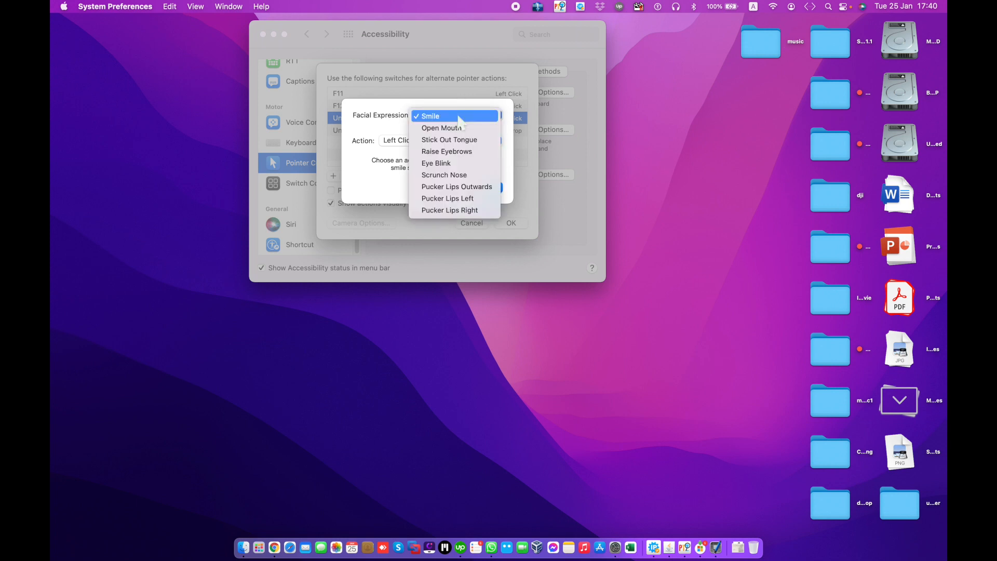
click(459, 117)
click(440, 142)
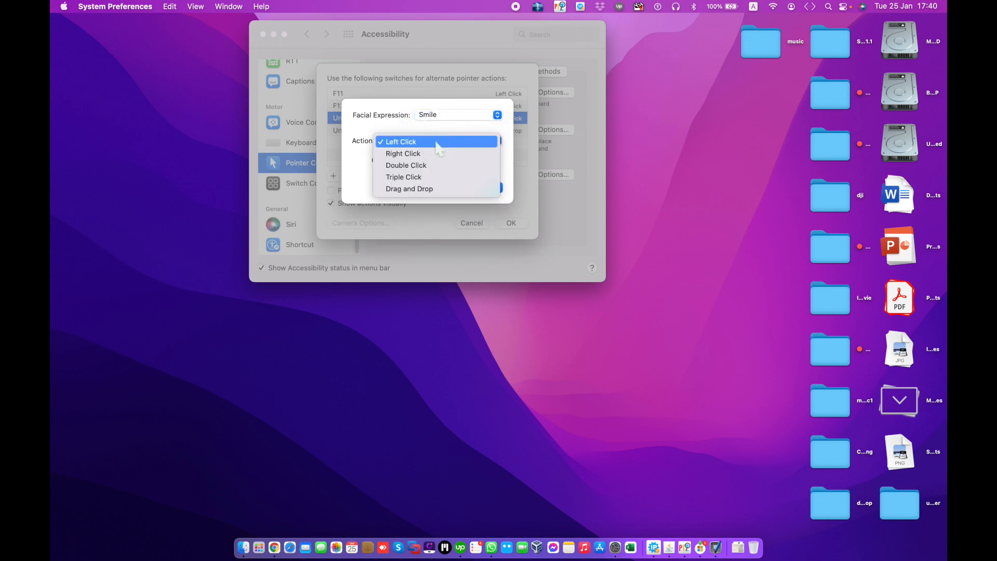
click(440, 190)
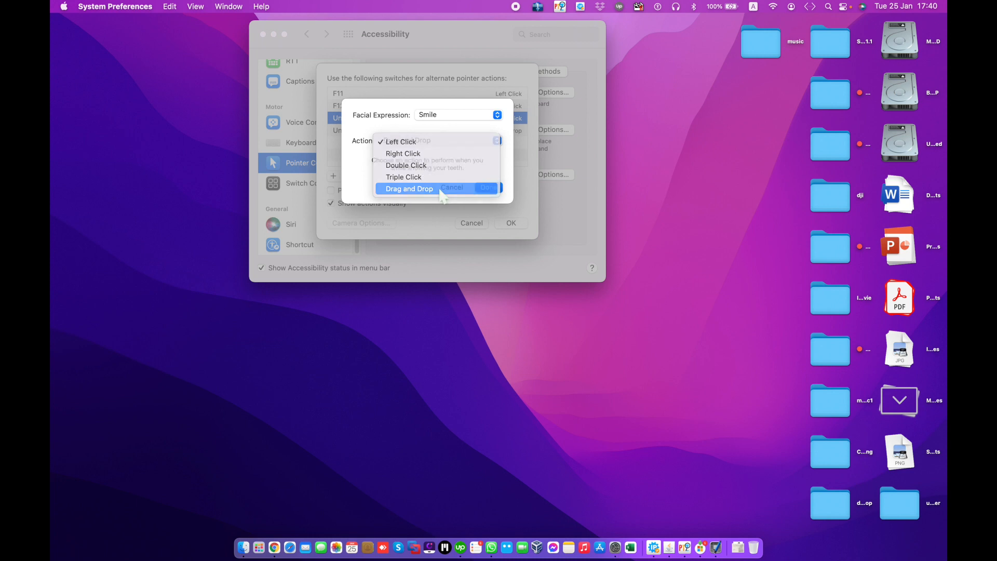
click(494, 189)
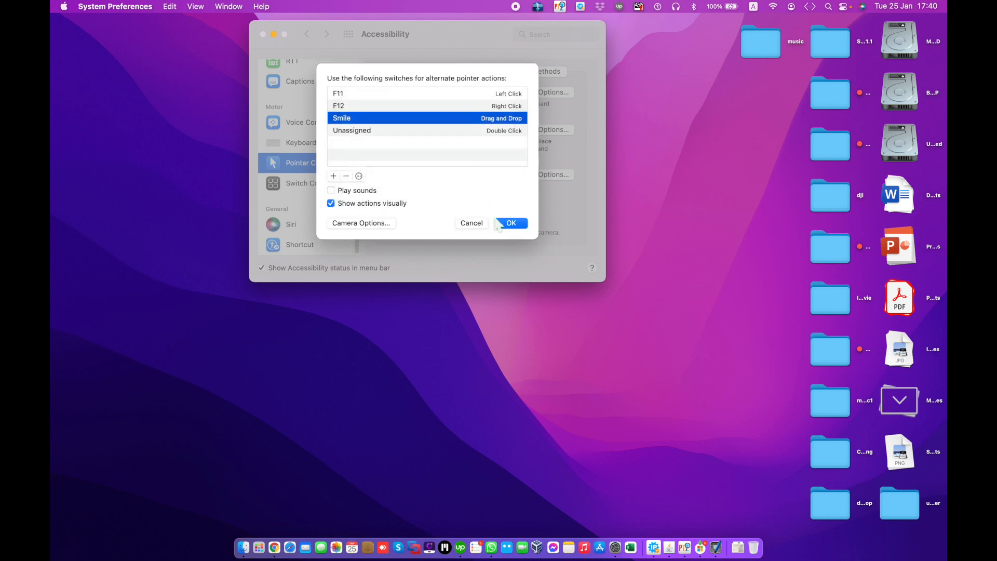
Step: Turn on Play sounds and turn off Show actions visually for alternate pointer actions, and apply the options
click(332, 190)
click(348, 203)
click(509, 224)
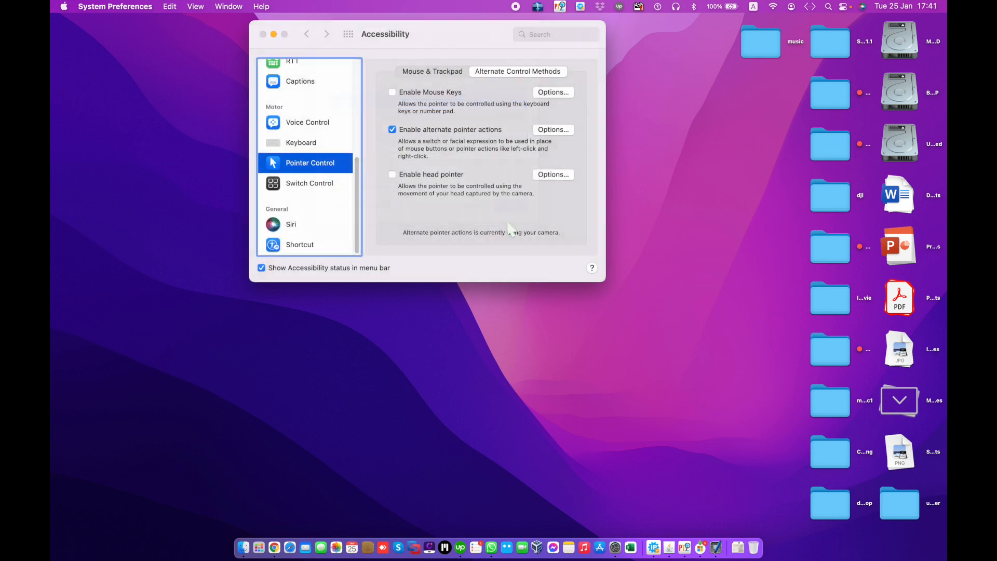
Step: Test the Smile drag-and-drop action by trying to move the music folder on the desktop
click(711, 93)
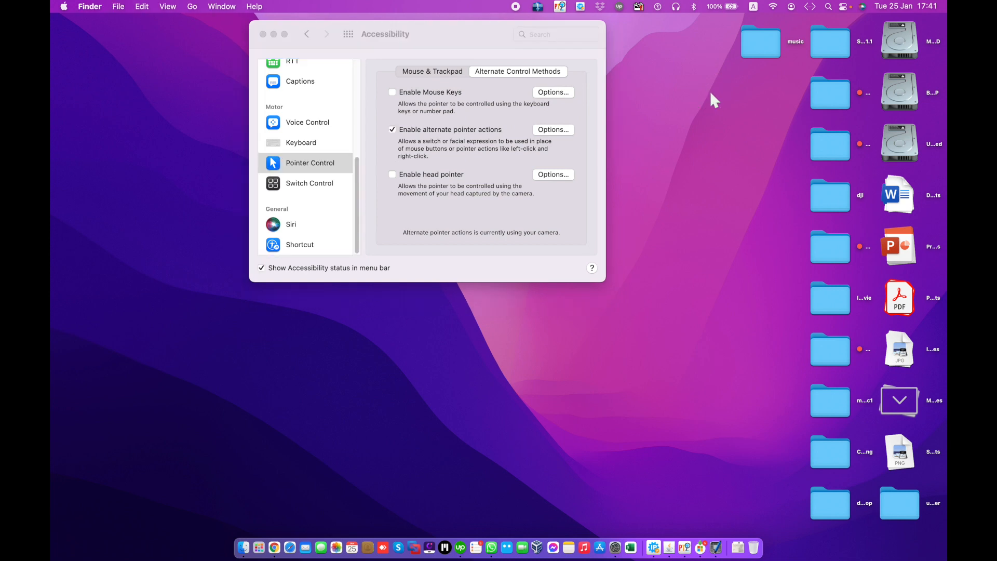
click(761, 50)
click(761, 50)
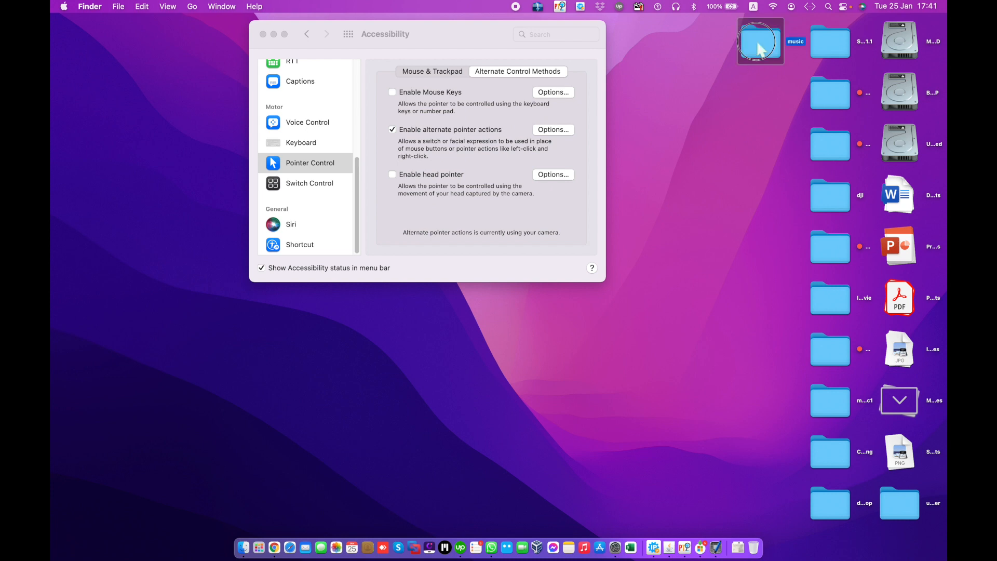
drag(759, 49, 700, 74)
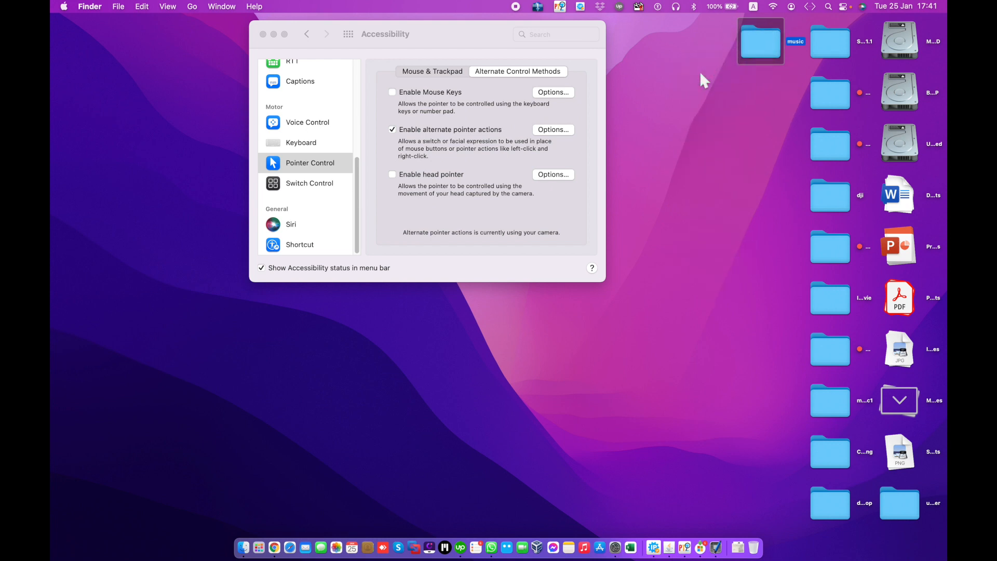
click(743, 99)
click(757, 50)
click(758, 50)
drag(757, 51, 716, 127)
Step: Remove the Smile switch from the alternate pointer actions, turn off Play sounds, and apply the options
click(551, 130)
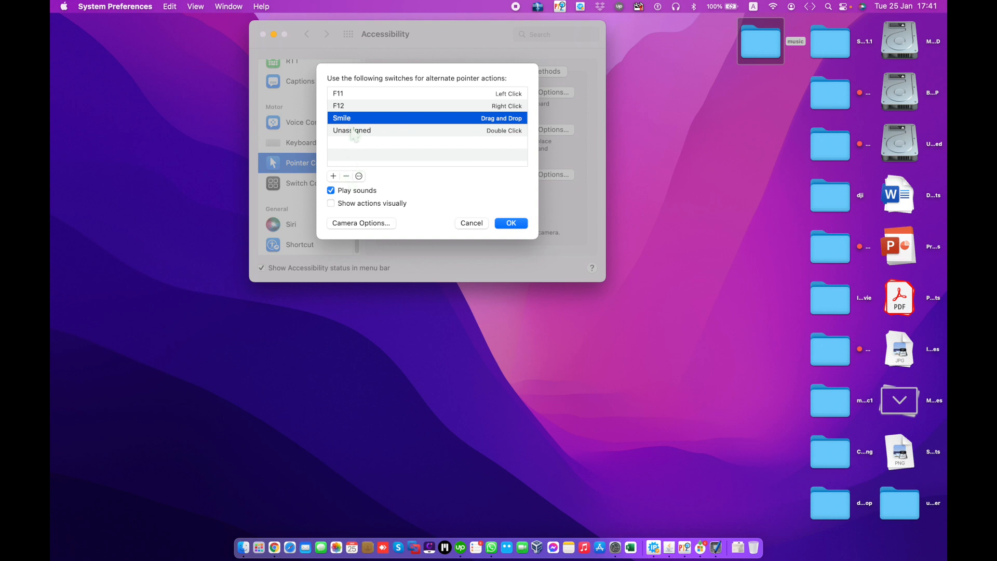
click(349, 176)
click(463, 188)
click(331, 190)
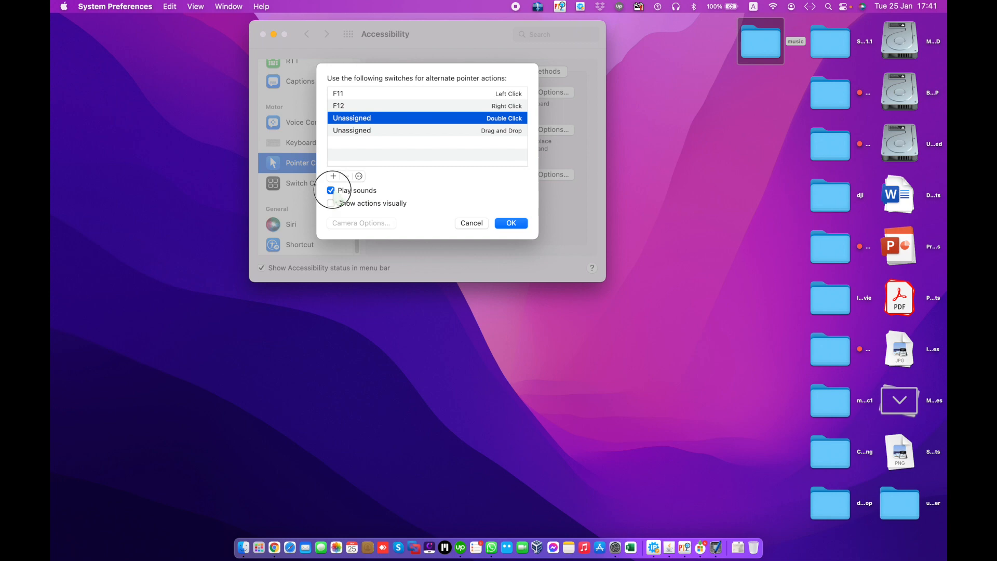
click(511, 223)
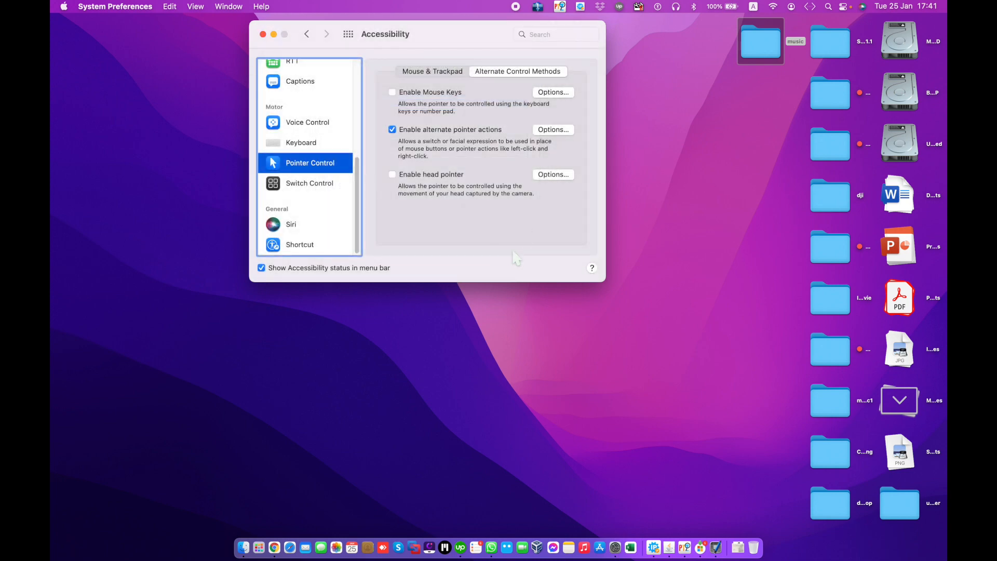
Step: Disable alternate pointer actions, and briefly enable the head pointer before turning it off again
click(392, 131)
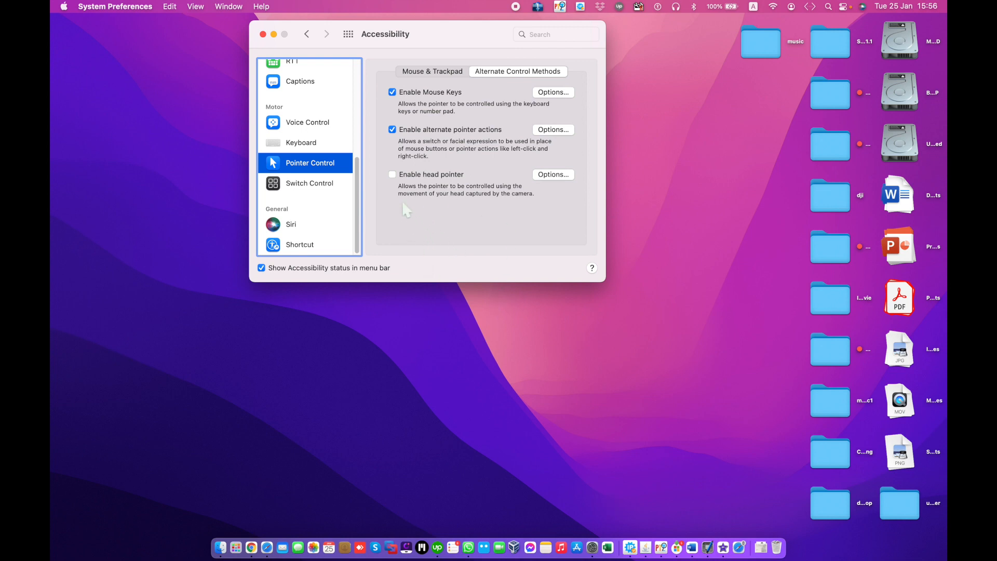
click(393, 175)
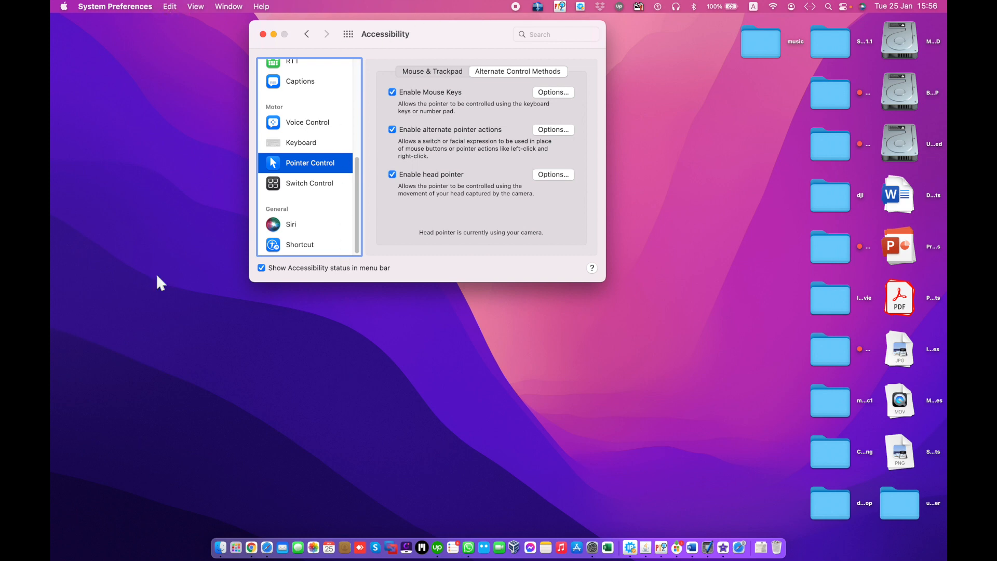
click(392, 175)
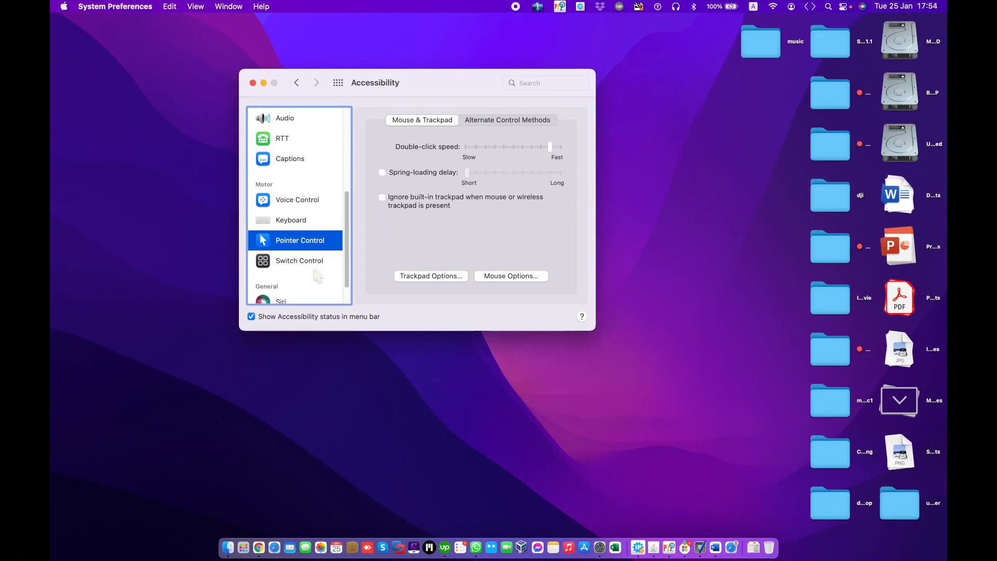
Step: Enable Switch Control, close its Home panel, and enable Switch Control again
click(314, 266)
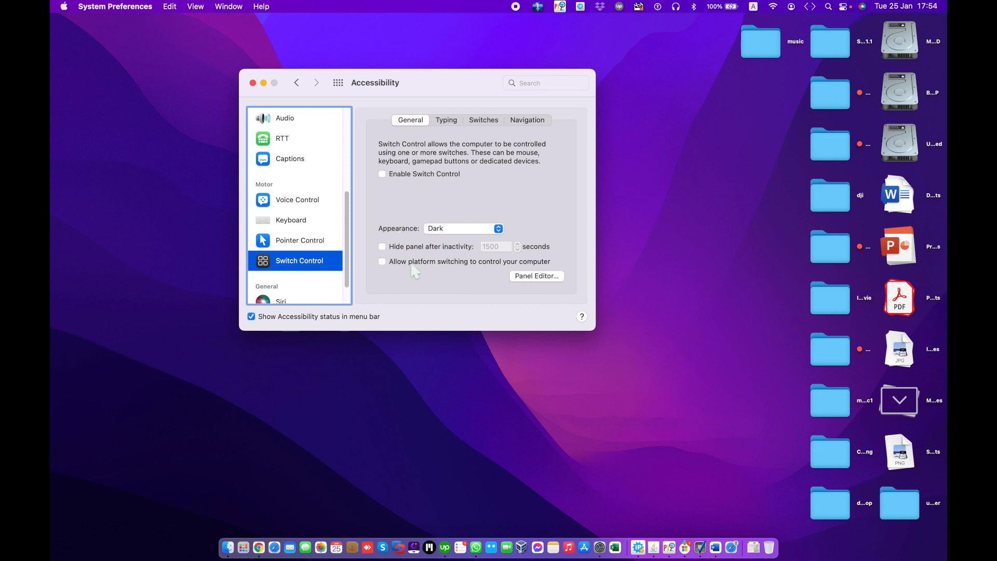
click(414, 175)
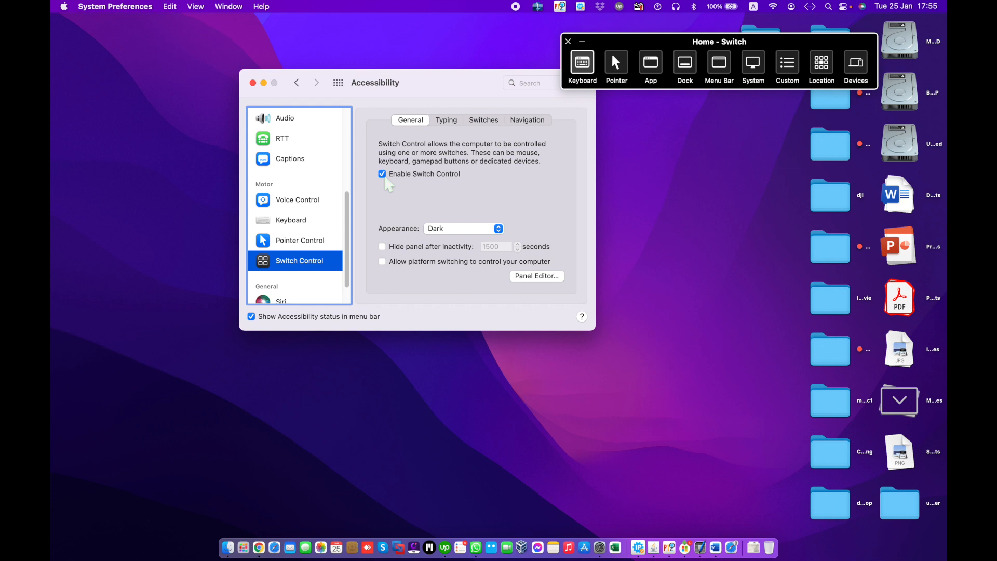
click(568, 41)
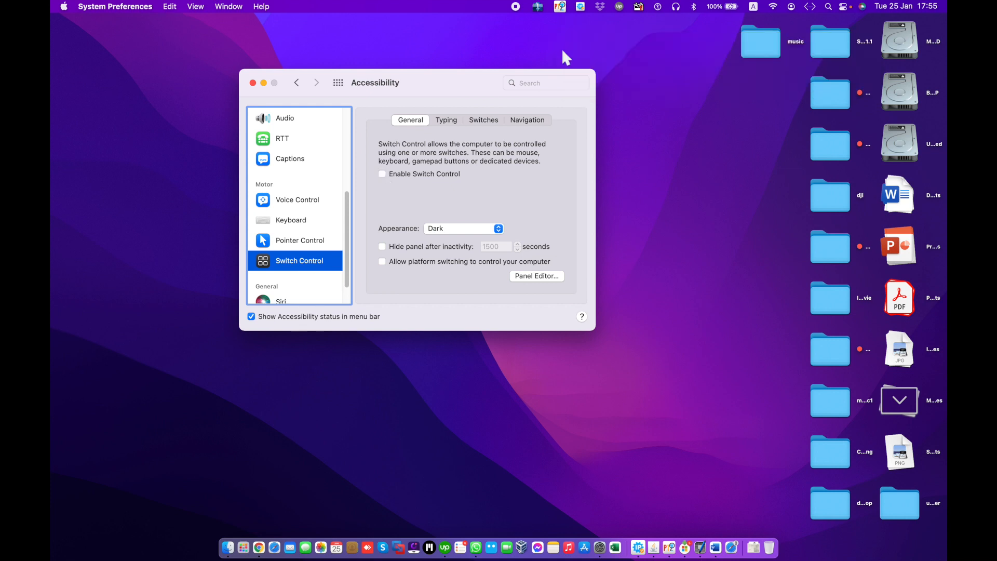
click(396, 175)
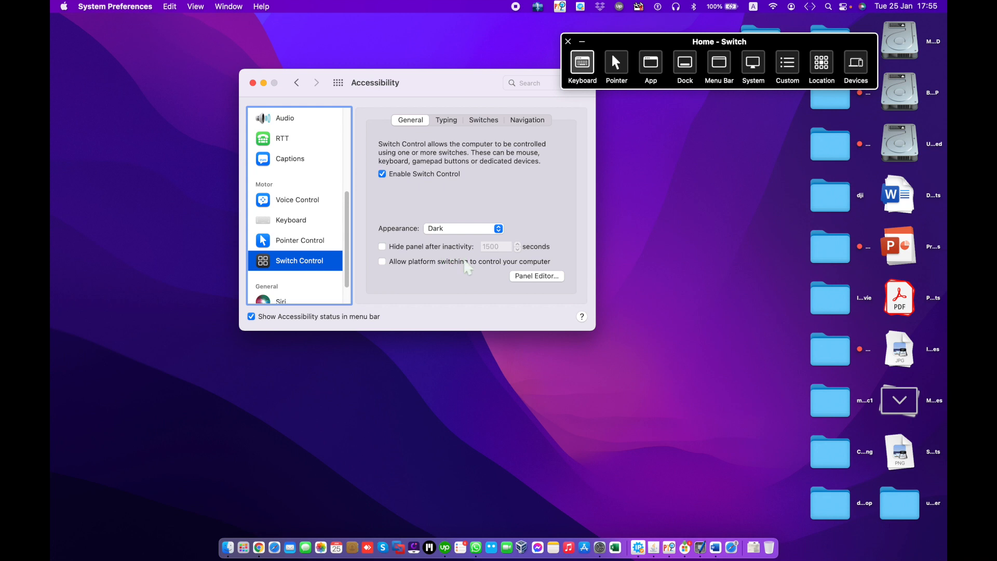
Step: Try the Light appearance for the Switch Control panel and return it to Dark
click(480, 232)
click(470, 241)
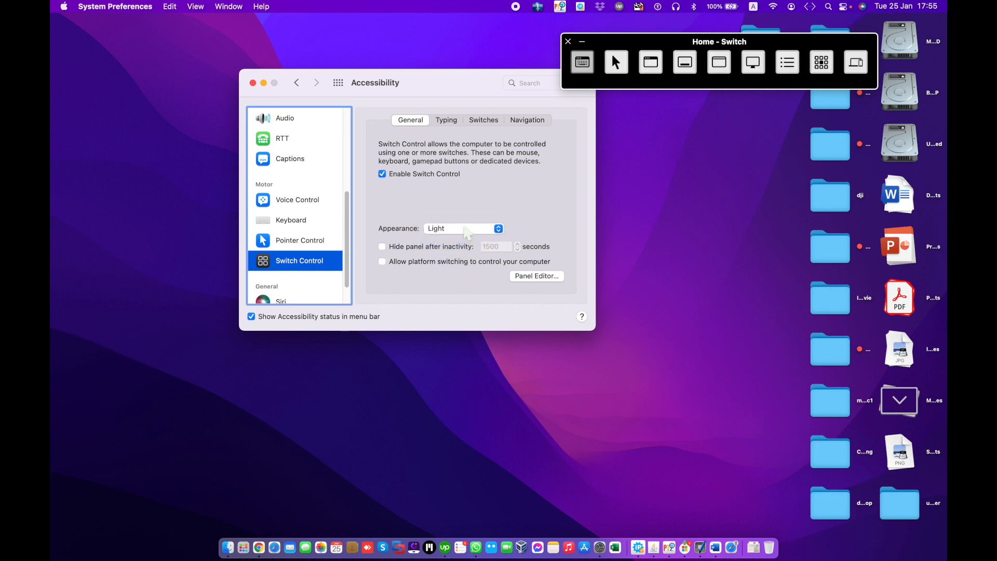
click(470, 229)
click(457, 216)
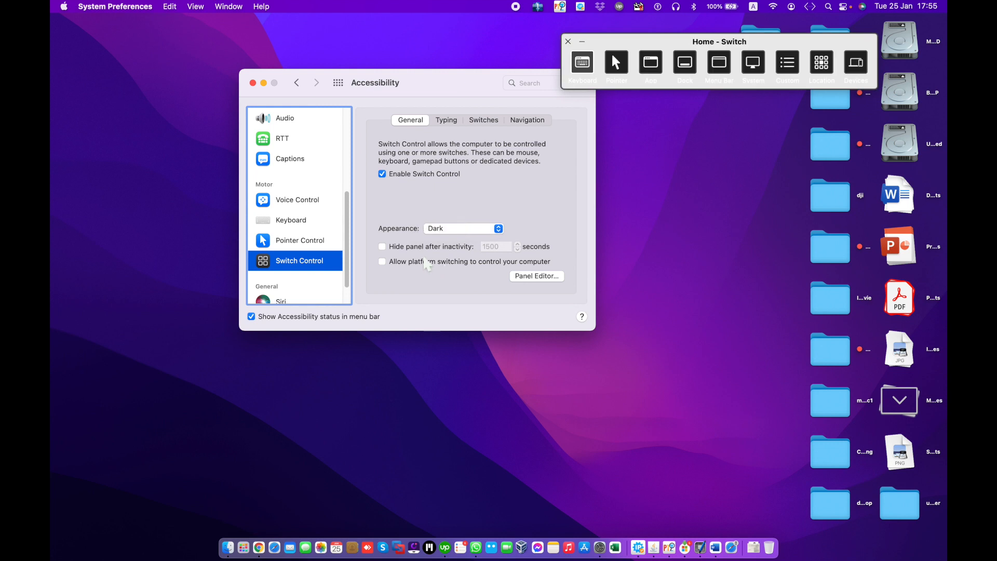
Step: Try hiding the panel after inactivity and allowing platform switching, cancelling the request for authorization
click(441, 248)
click(425, 250)
click(417, 266)
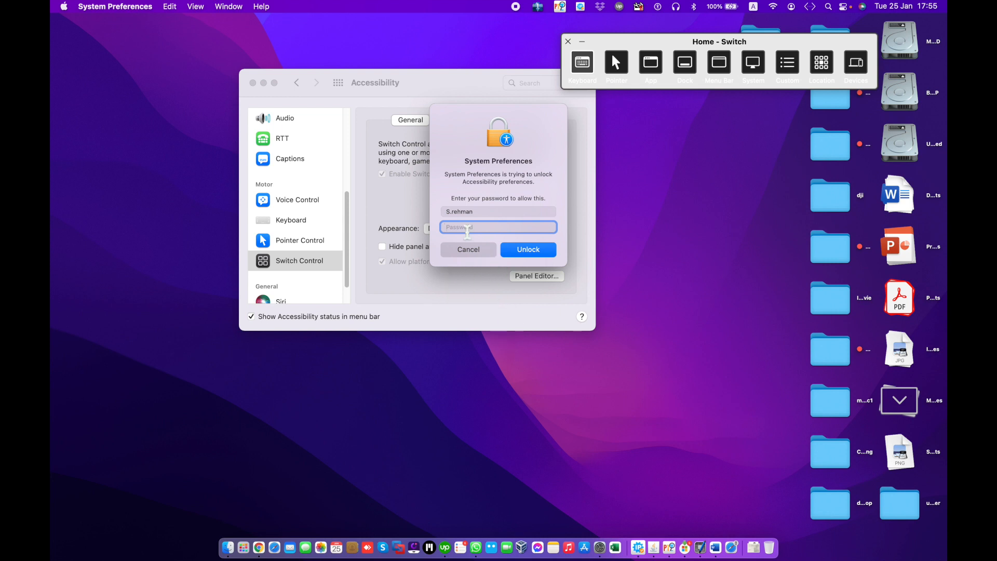
click(471, 251)
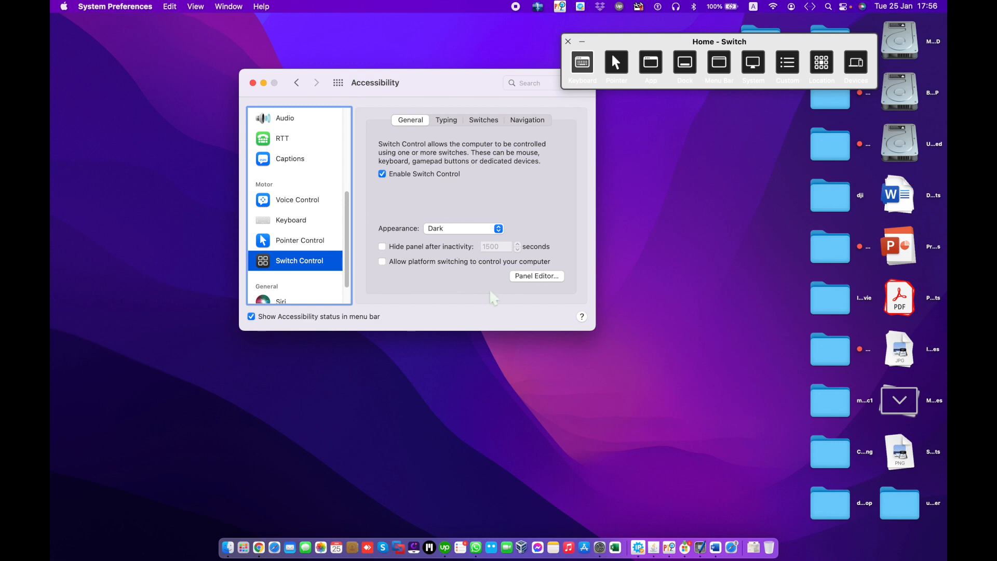
Step: Open the Switch Control Panel Editor to view its panel options, and close it
click(528, 280)
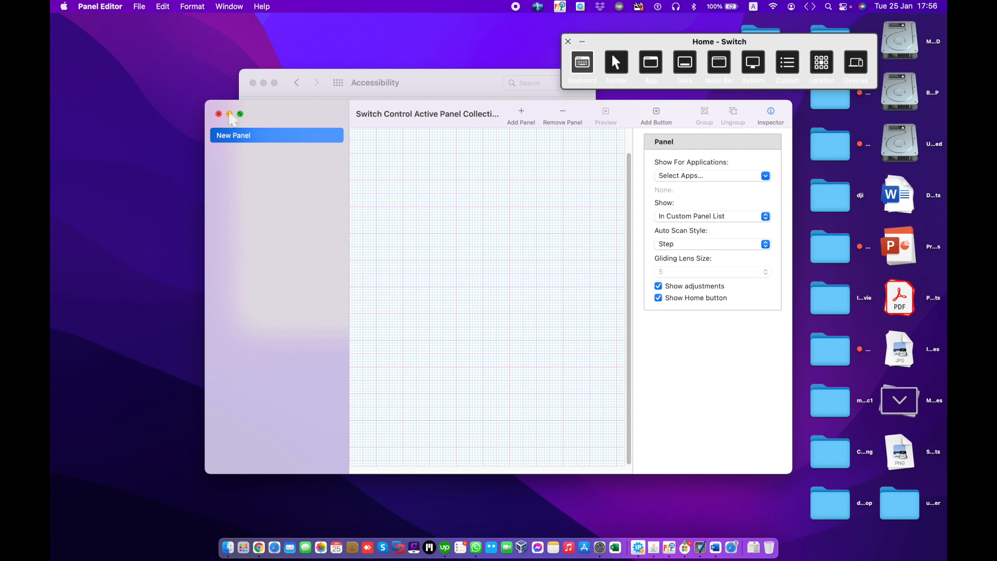
click(219, 114)
click(582, 138)
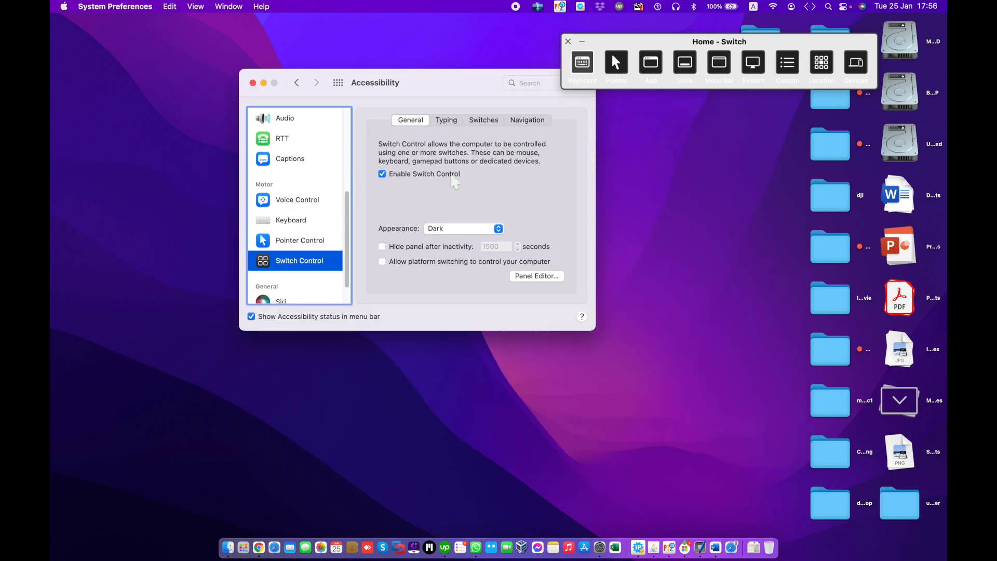
Step: Set the Switch Control appearance to Light and turn on showing the current text in the keyboard panel
click(440, 231)
click(441, 238)
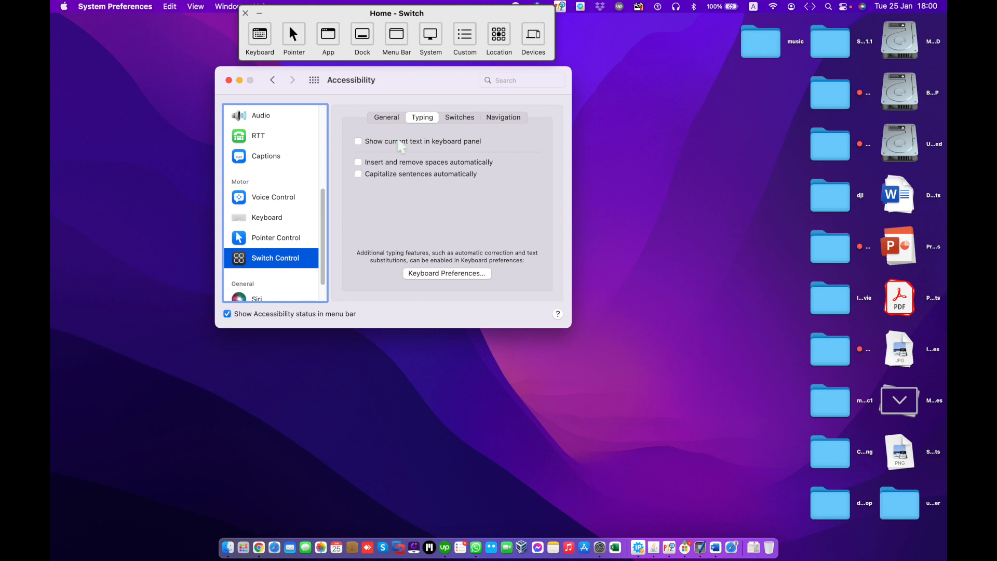
click(398, 140)
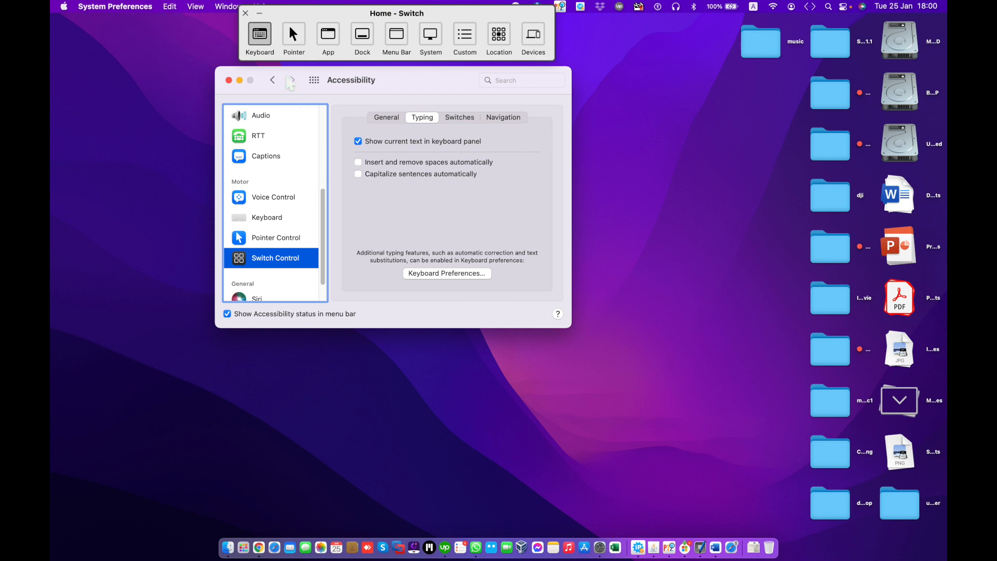
Step: Open the Switch Control on-screen keyboard, switch to Word, and enter "apple" with it in the blank document
click(261, 41)
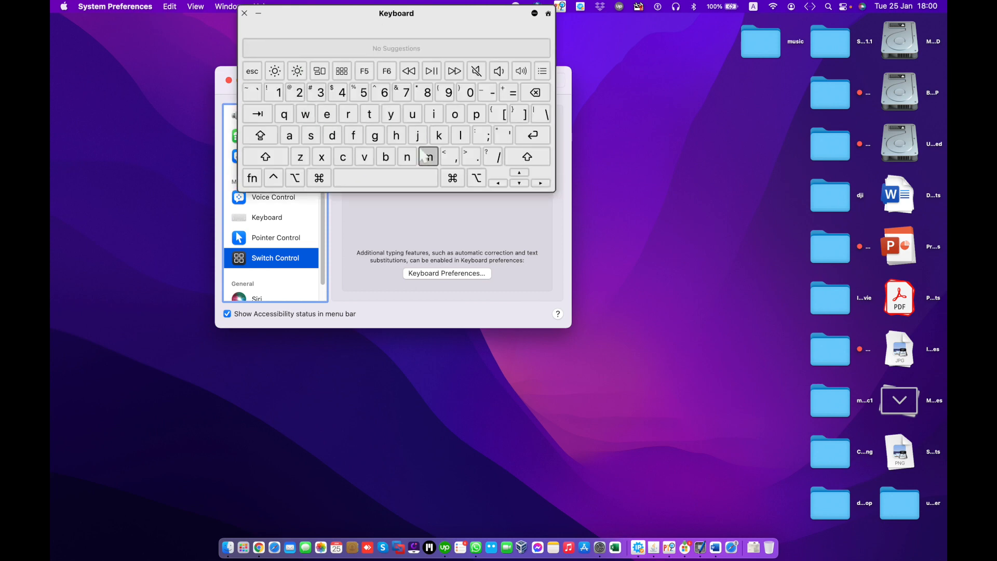
click(710, 520)
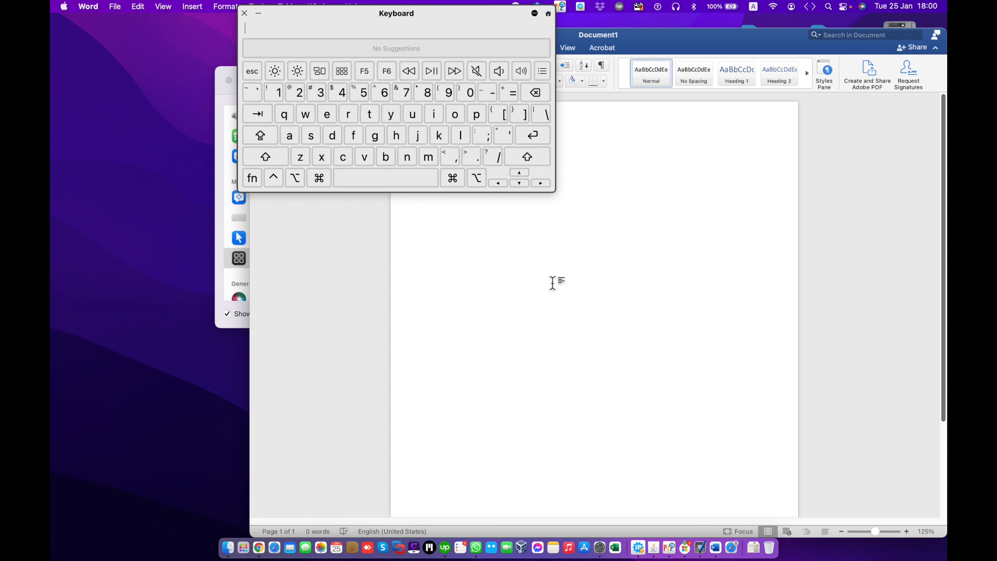
click(290, 136)
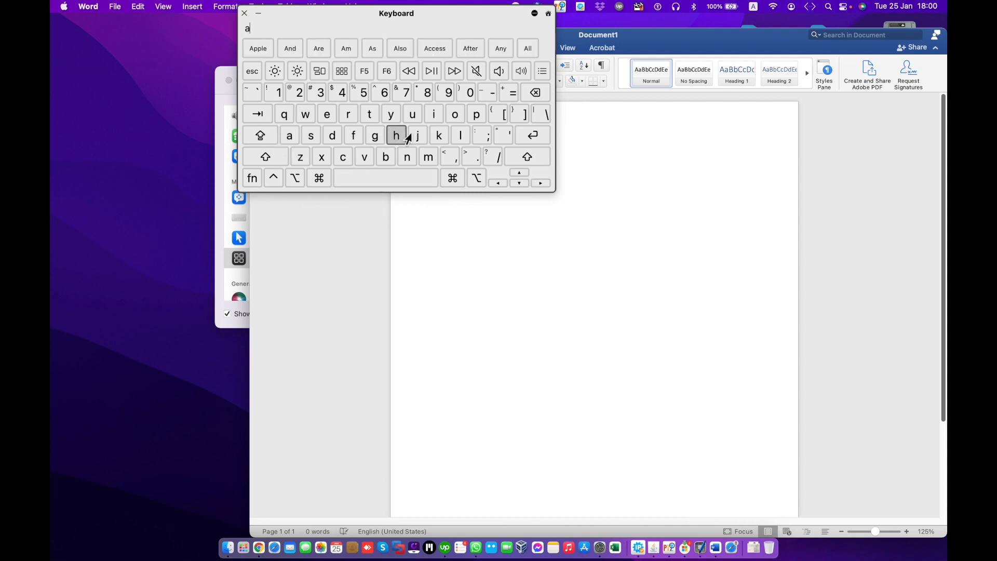
click(476, 114)
click(476, 114)
click(460, 136)
click(326, 114)
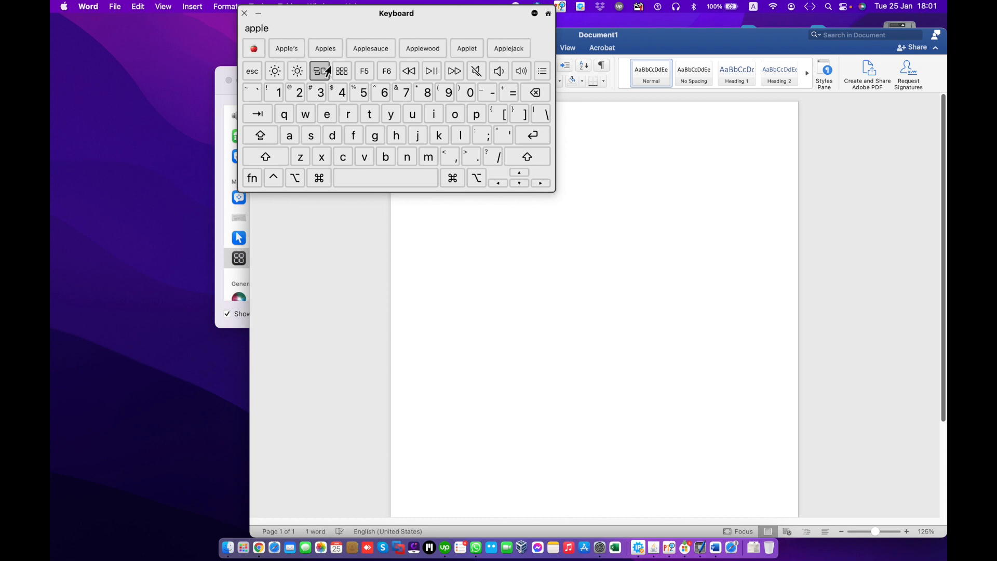
Step: Delete the word "apple" from the document with the on-screen keyboard
click(536, 93)
click(535, 92)
click(535, 92)
click(535, 92)
click(535, 92)
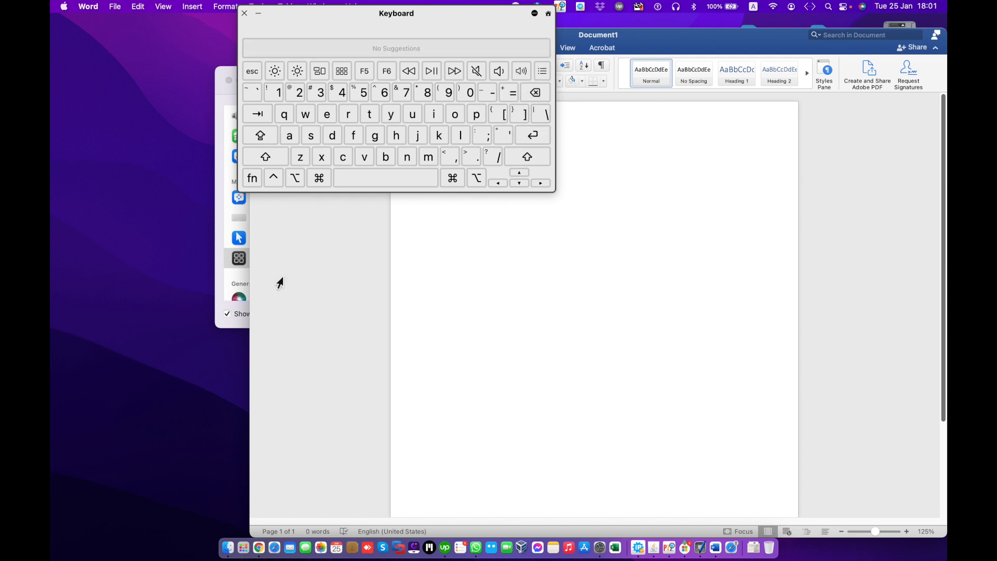
Step: Return to System Preferences, close the on-screen keyboard, turn off showing its current text, and enable Switch Control again
click(245, 267)
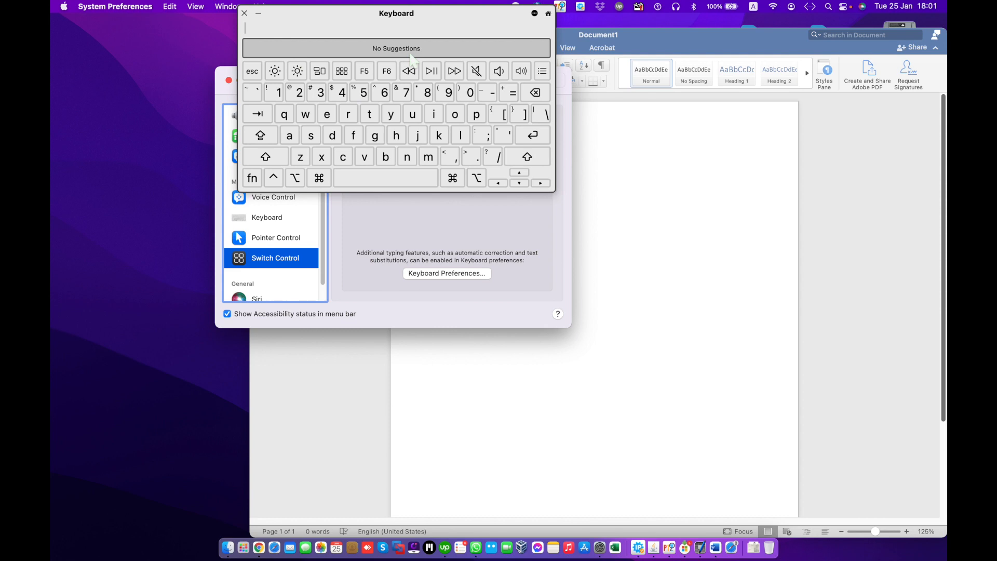
click(245, 13)
click(419, 141)
click(392, 120)
click(394, 175)
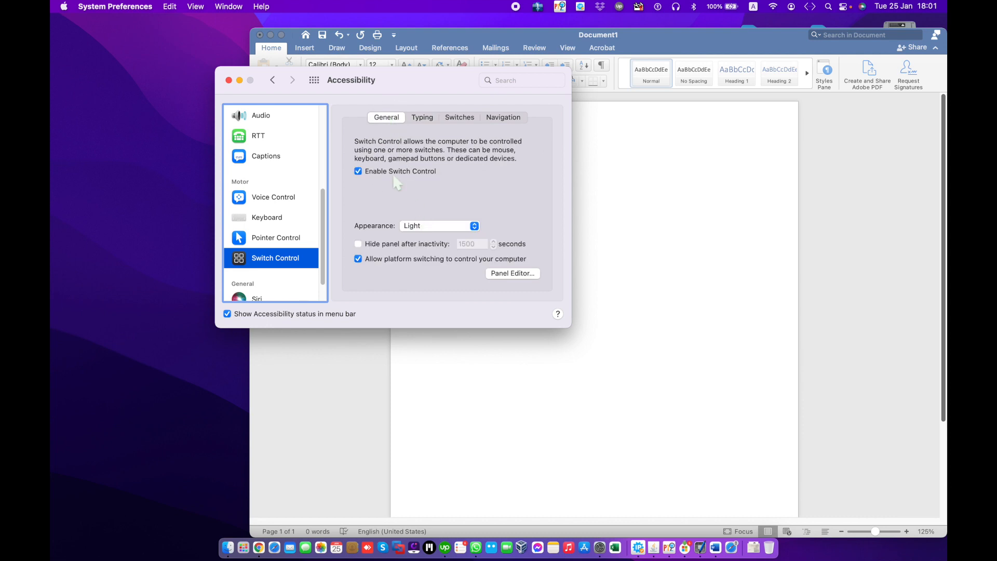
Step: Open the Switch Control typing options, try the A and P keys on the on-screen keyboard, and return to the Home panel
click(421, 118)
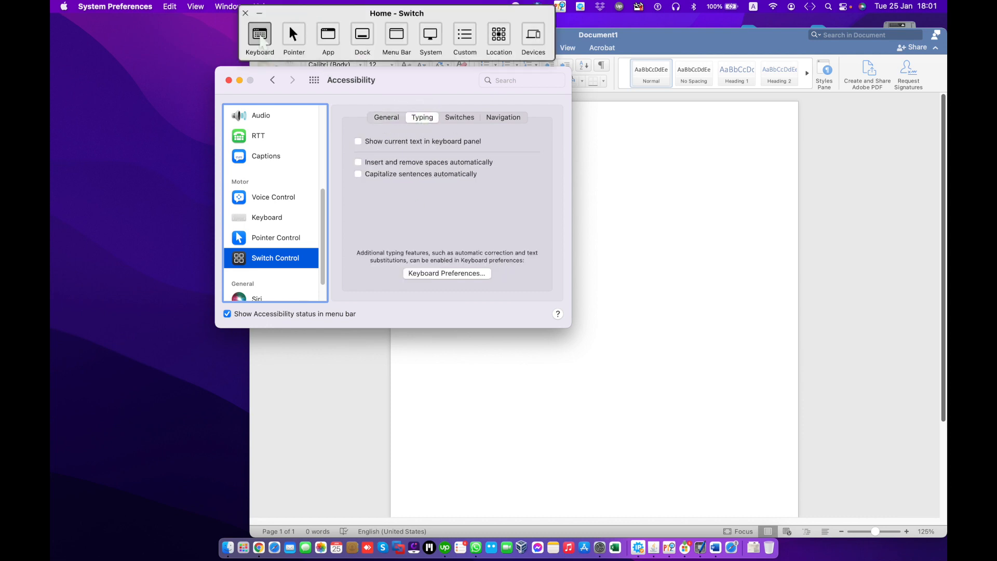
click(260, 37)
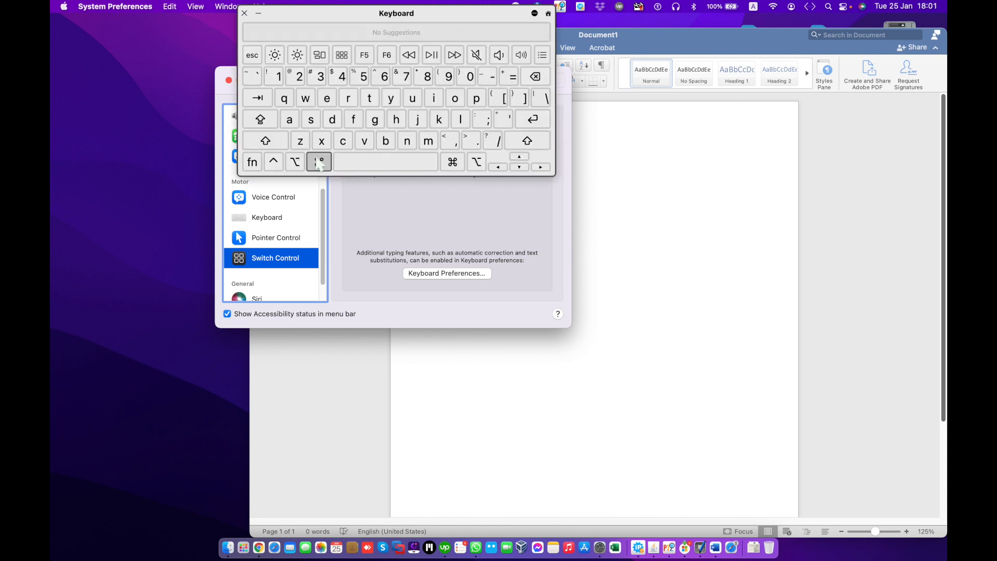
click(289, 117)
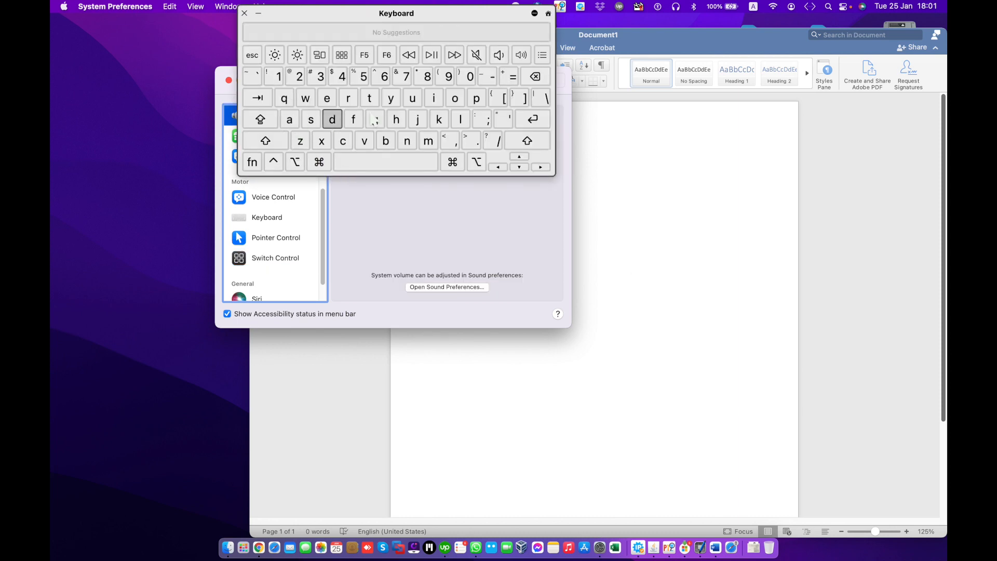
click(476, 99)
drag(458, 19, 411, 19)
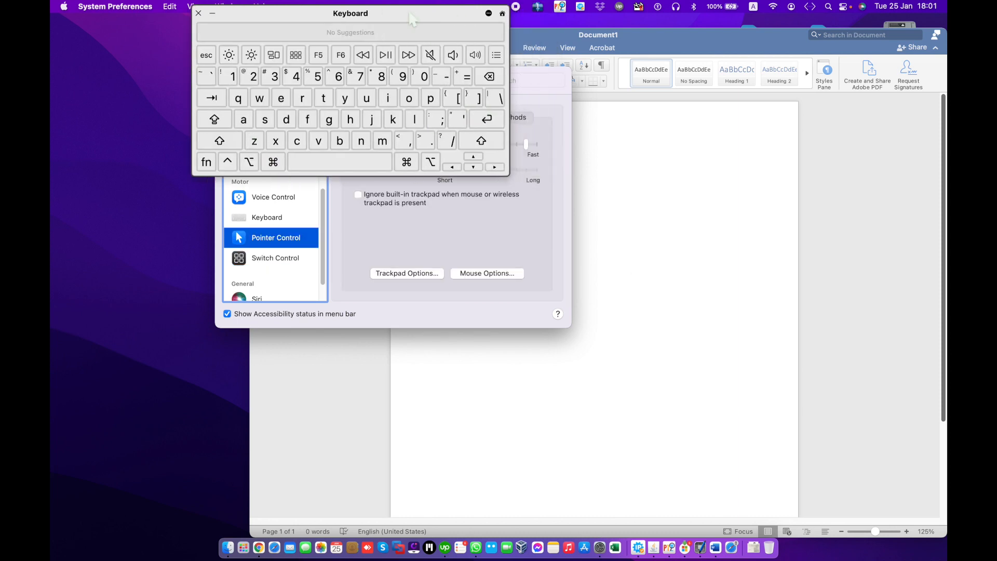
click(502, 13)
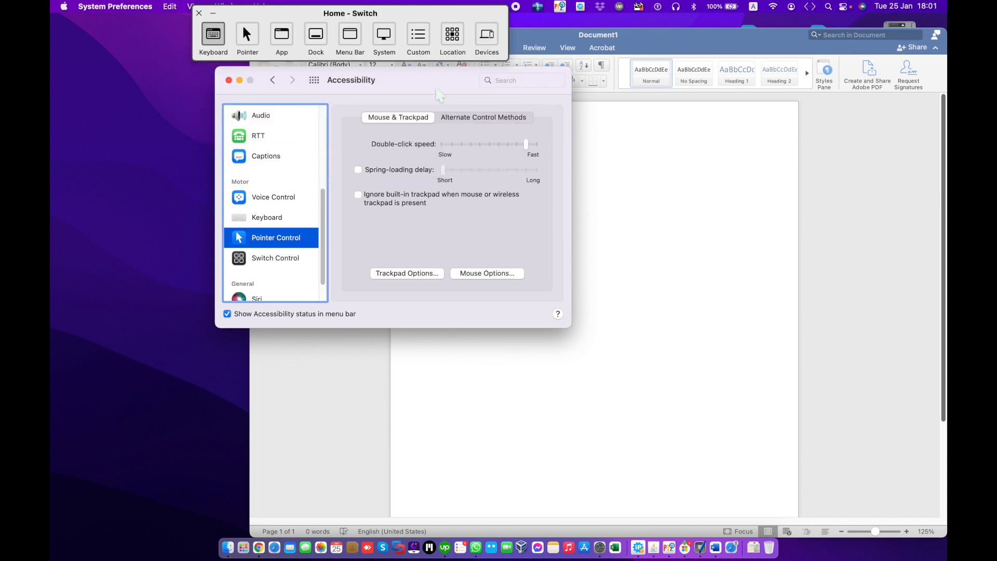
Step: Clear the Word window from view, return to the Switch Control typing options, and toggle automatic inserting and removing of spaces
click(592, 191)
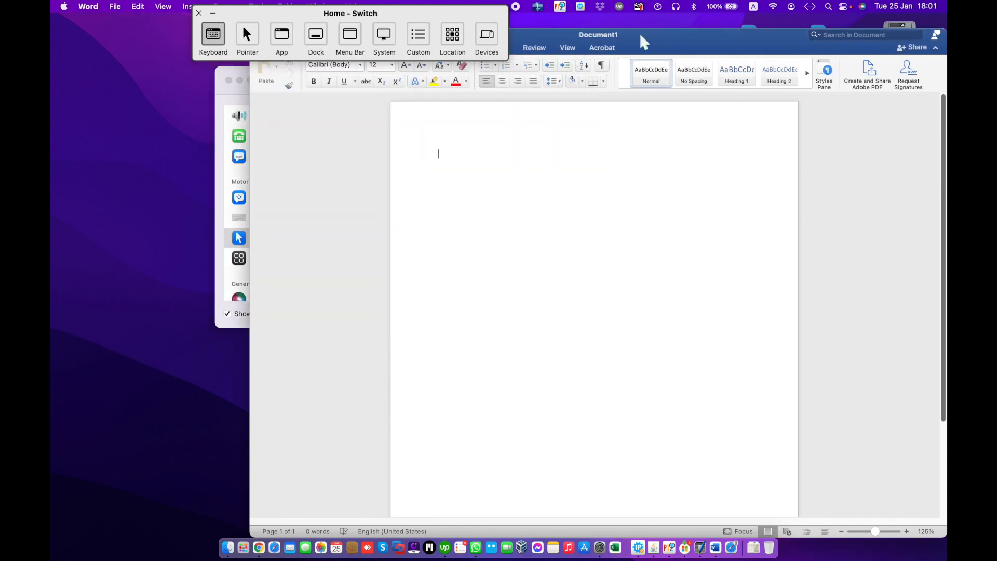
drag(644, 41, 663, 147)
click(301, 152)
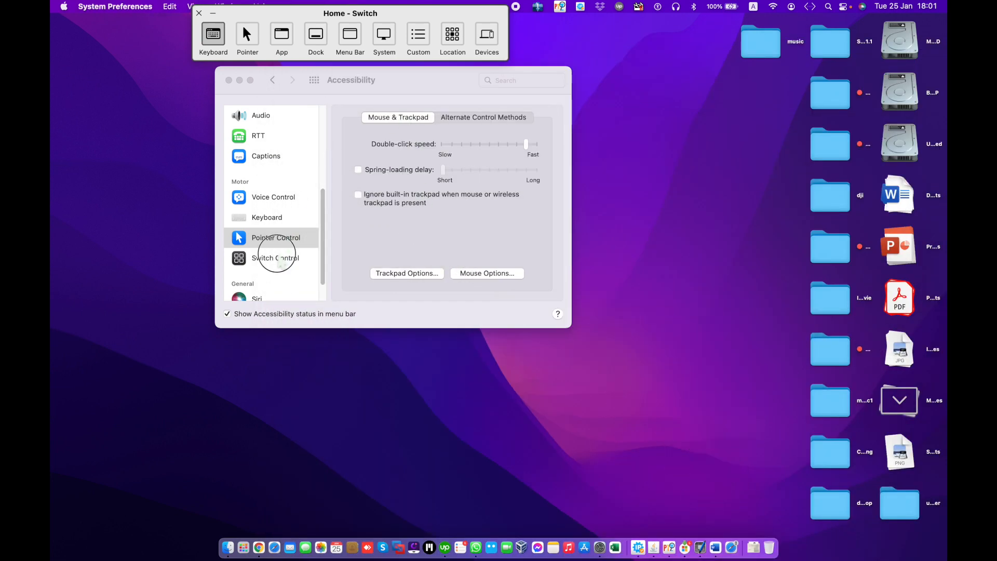
click(281, 258)
click(281, 258)
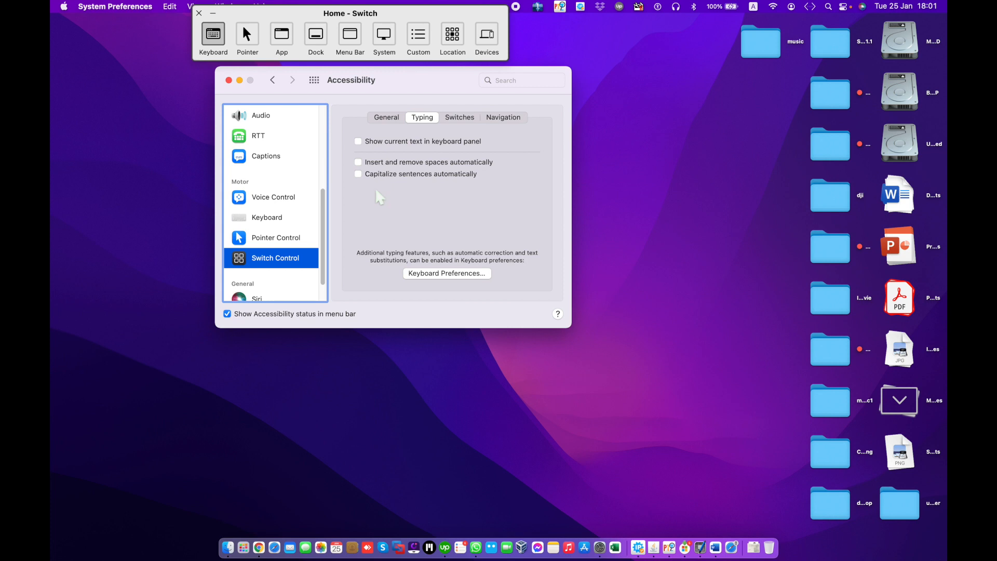
click(390, 163)
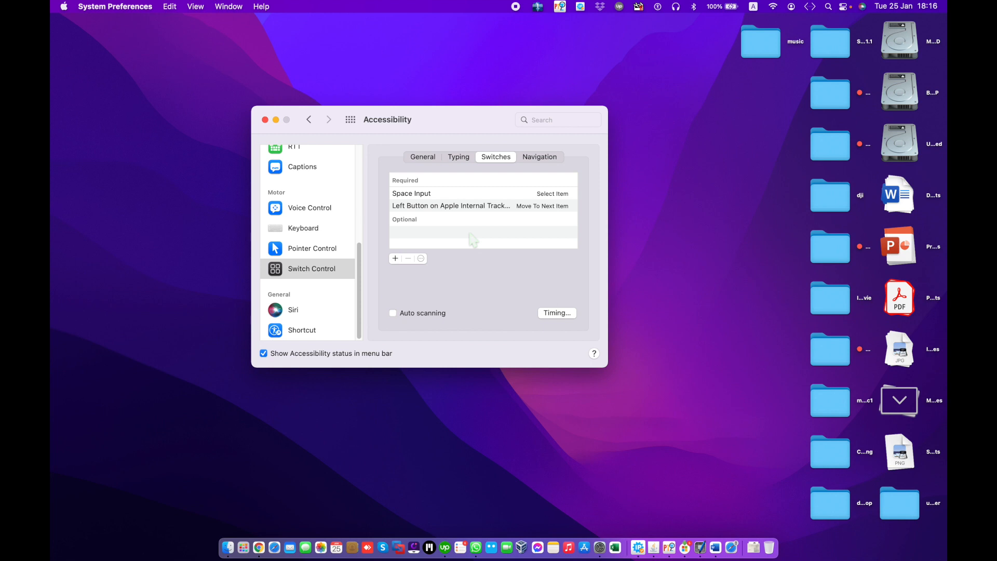
Step: Try to add another switch using the trackpad button and cancel the assignment
click(395, 258)
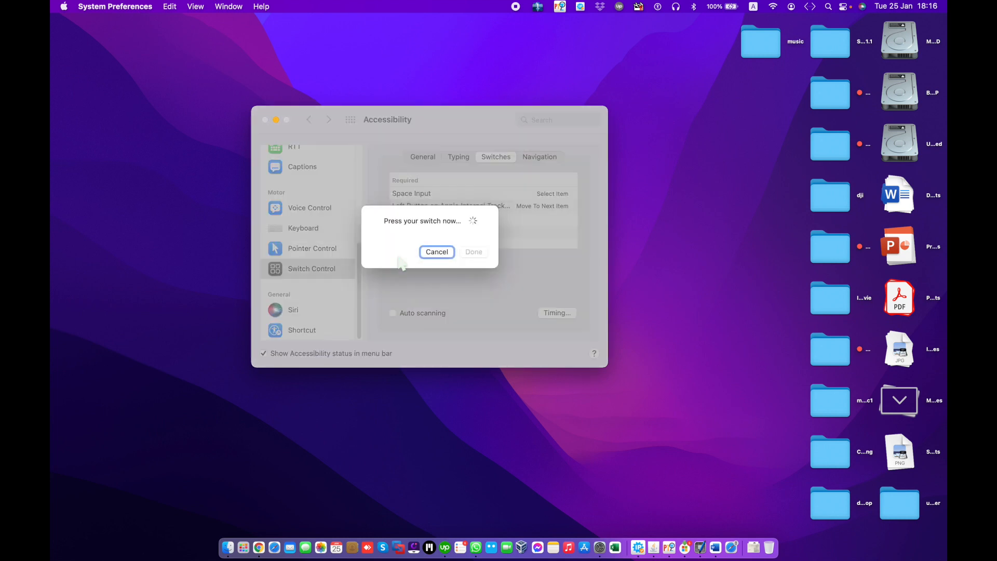
click(398, 256)
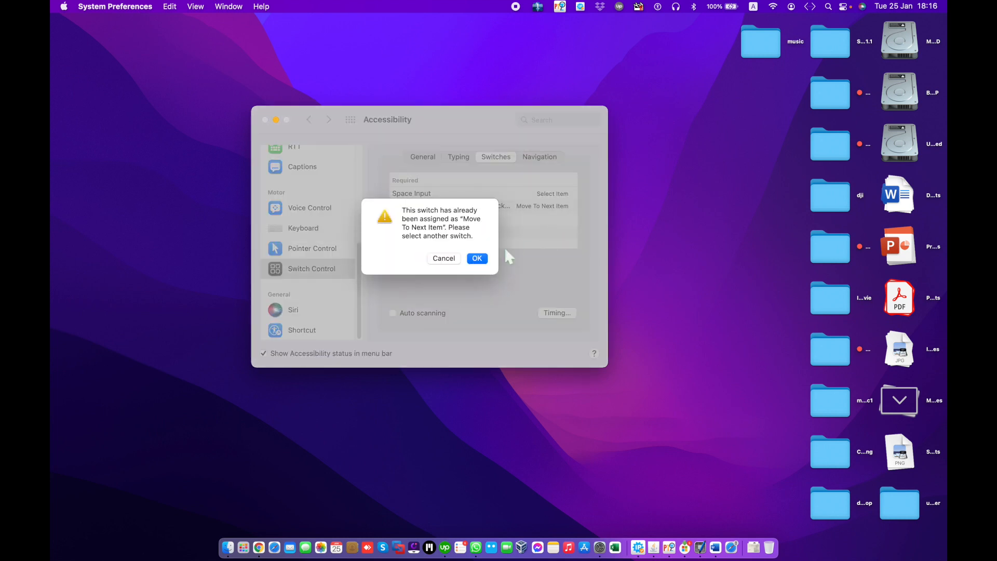
click(446, 257)
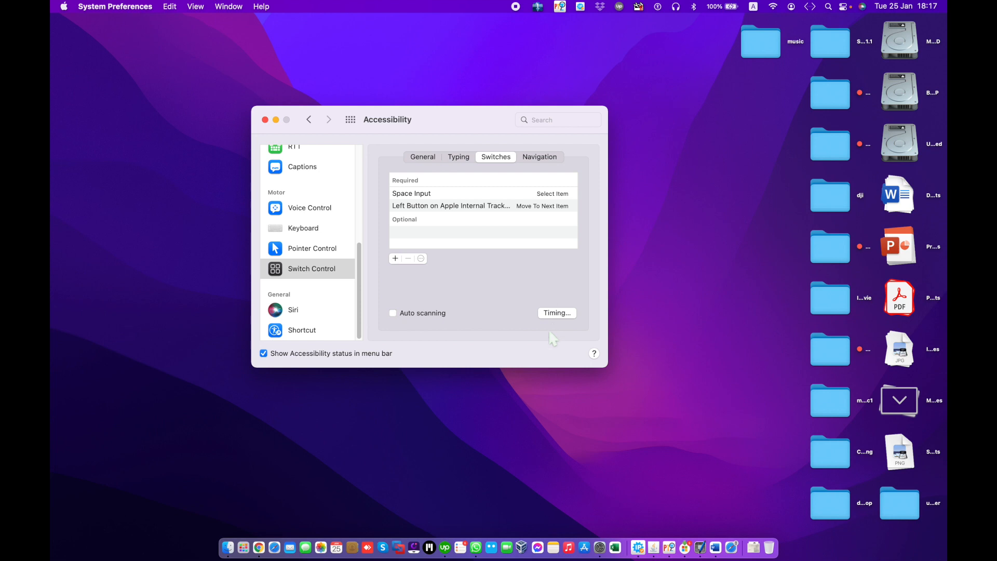
Step: Open the switch timing settings, step the hold before perform duration, and enter 1000 as a duration
click(568, 313)
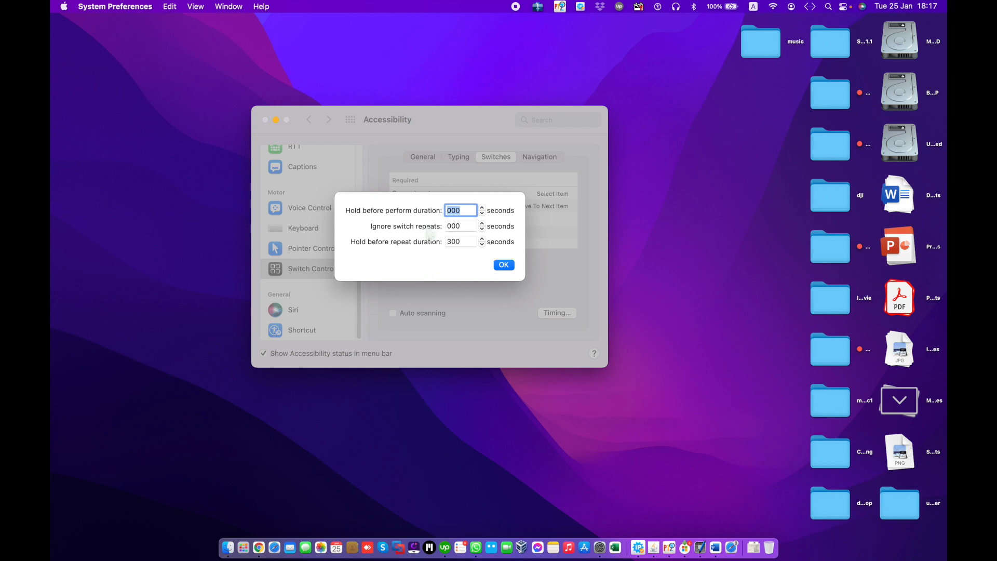
click(482, 207)
click(481, 207)
click(406, 238)
text(1000)
click(475, 243)
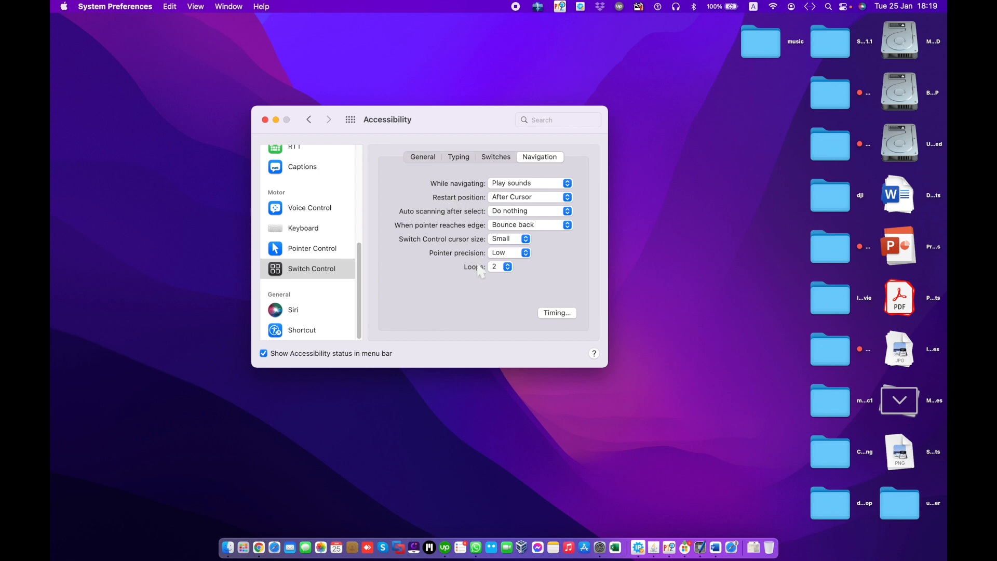
Step: Examine the Switch Control navigation choices for restart position, auto scanning after select, and pointer behavior at the screen edge
click(541, 198)
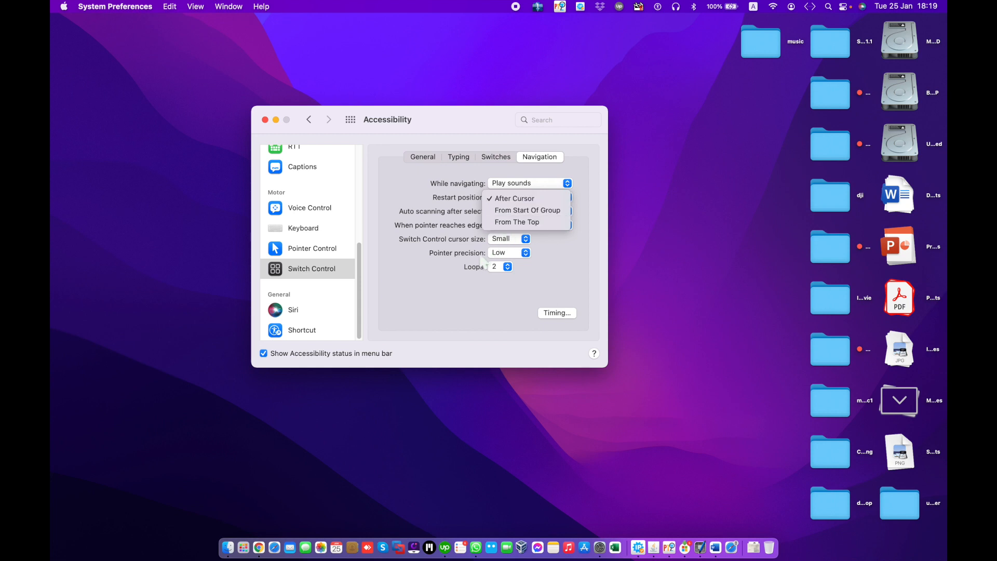
click(448, 221)
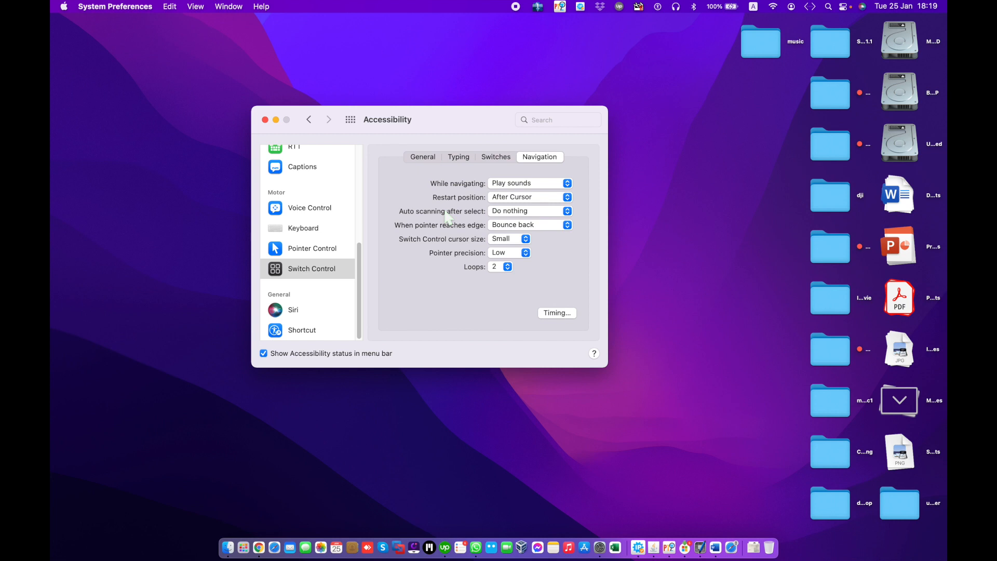
click(518, 216)
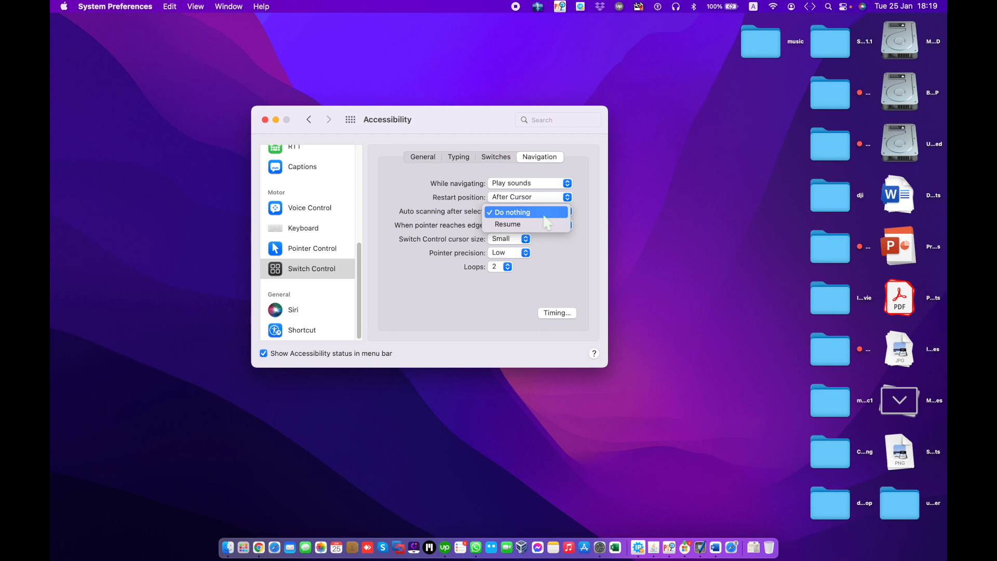
click(427, 229)
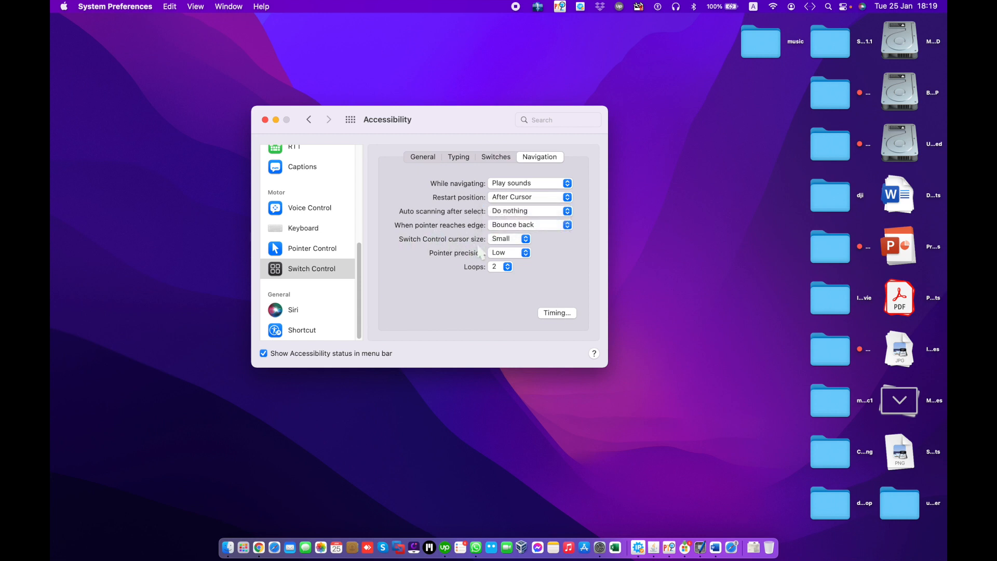
click(506, 225)
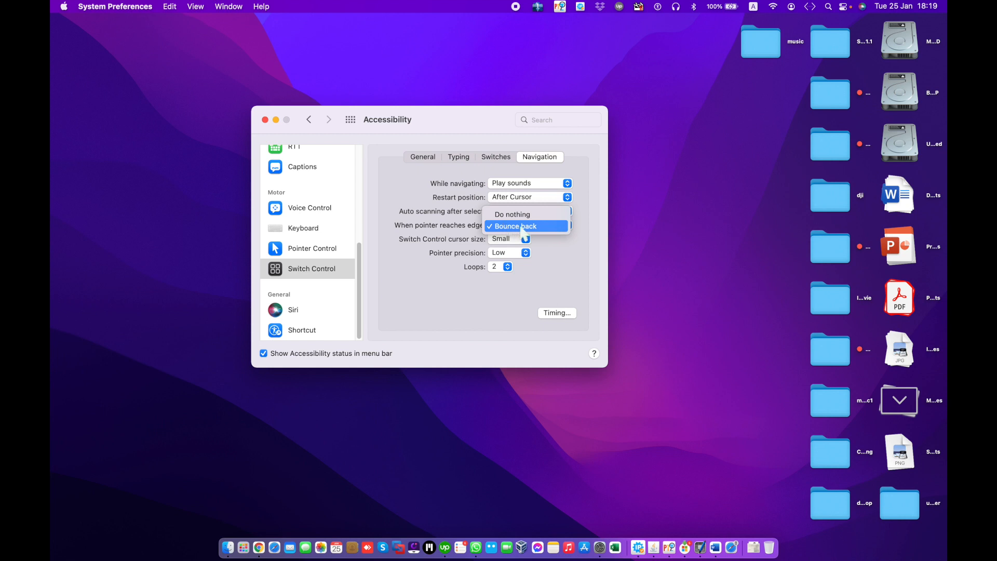
click(452, 294)
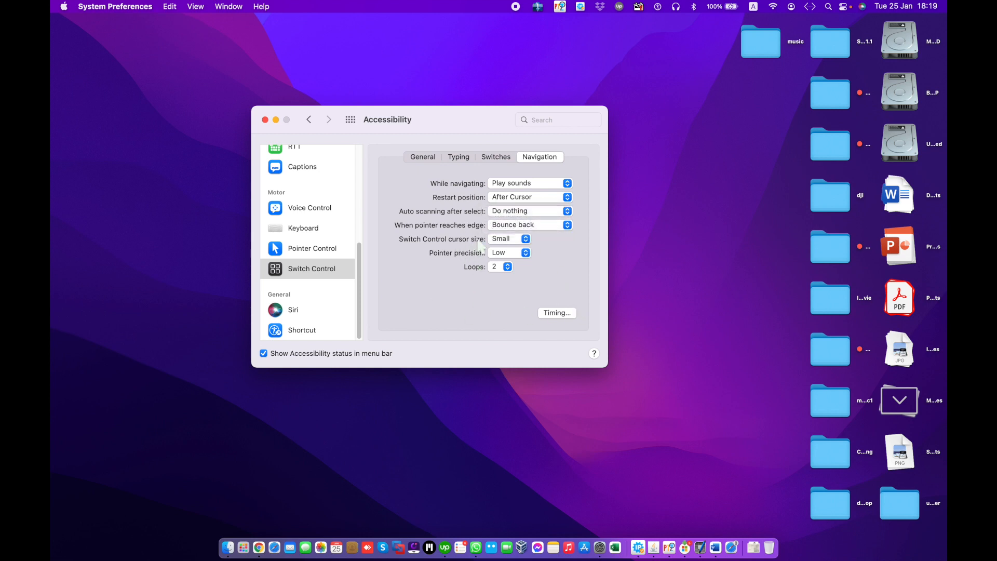
Step: Examine the Switch Control cursor size, pointer precision and loops choices, along with the navigation timing settings
click(521, 244)
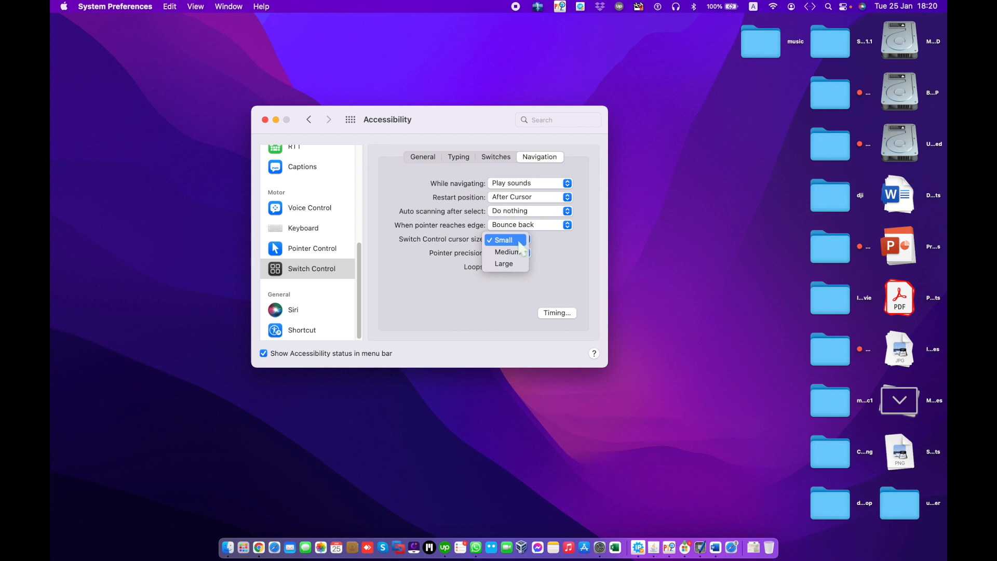
click(528, 282)
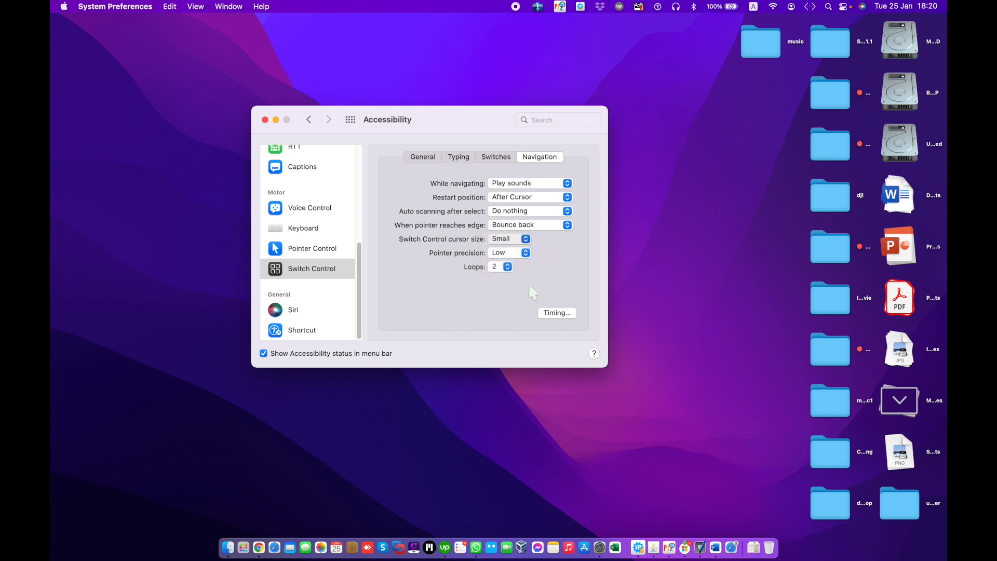
click(520, 253)
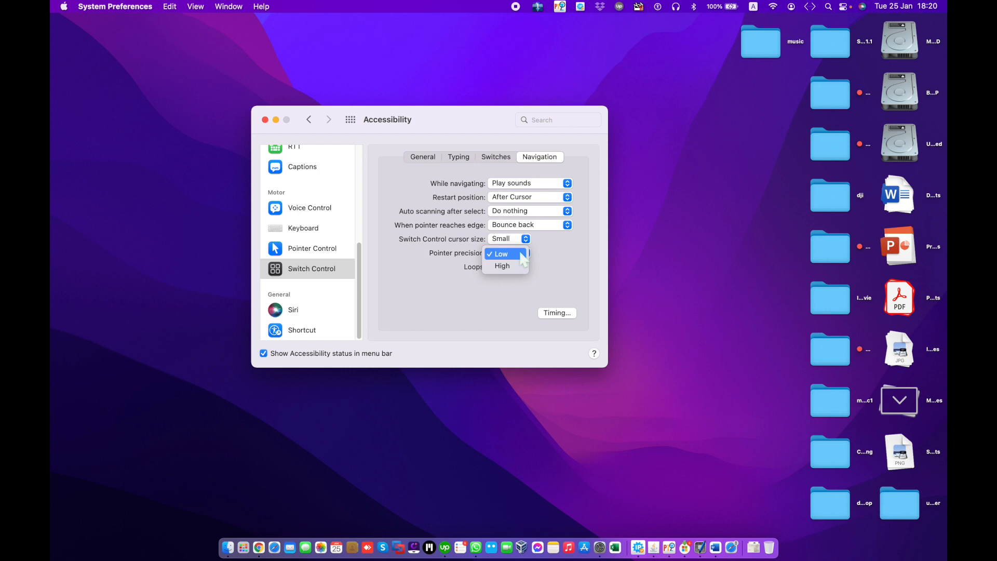
click(521, 284)
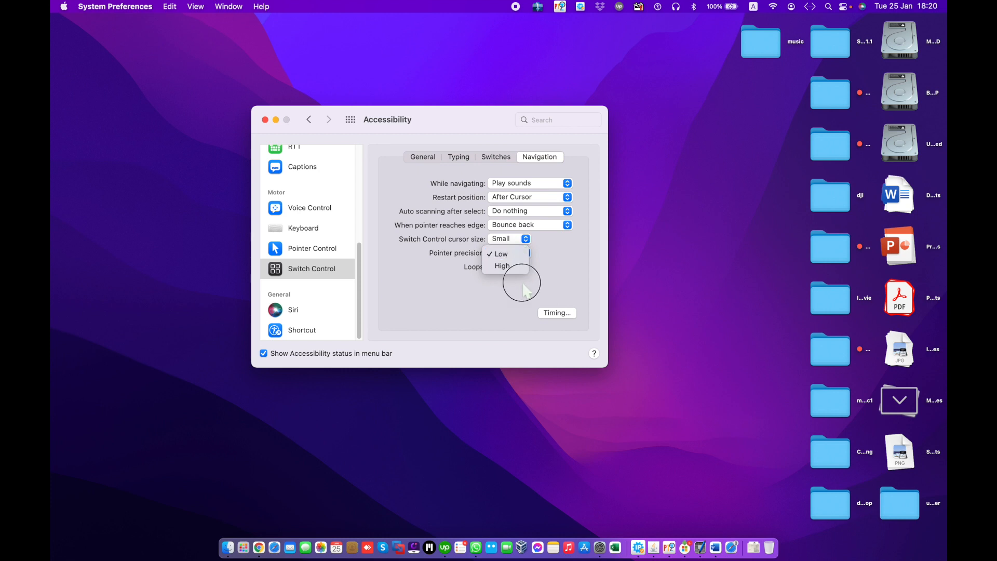
click(507, 268)
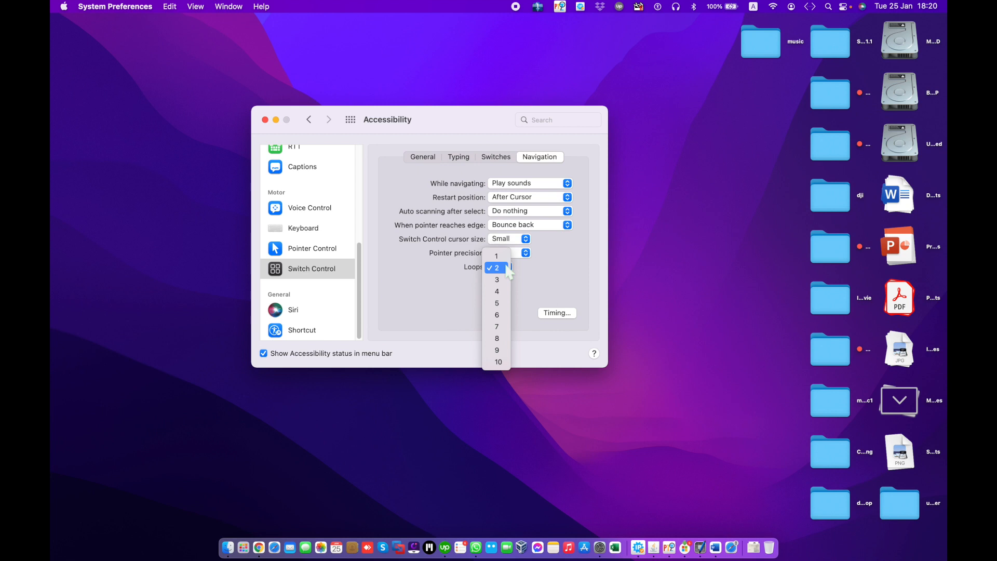
click(450, 306)
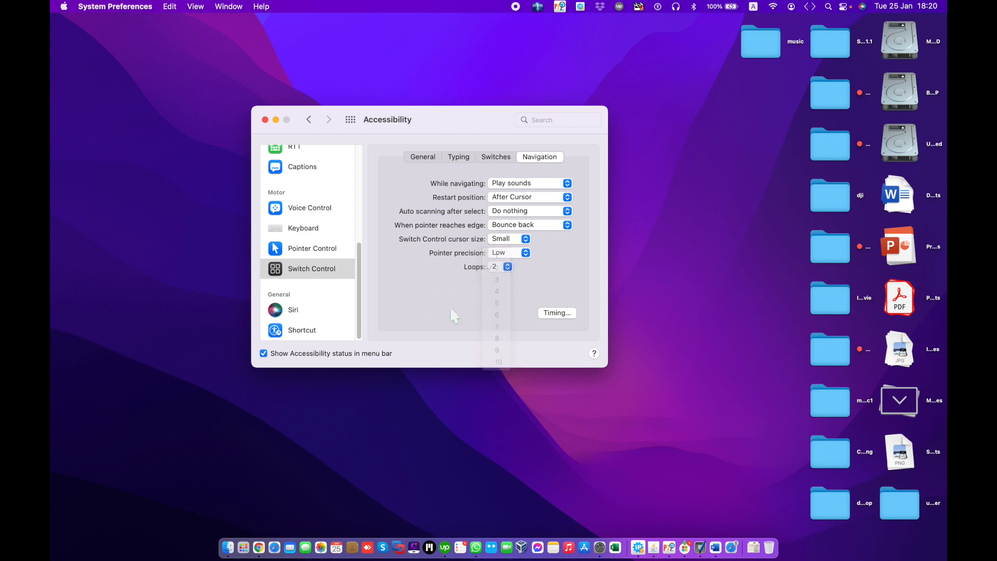
click(557, 313)
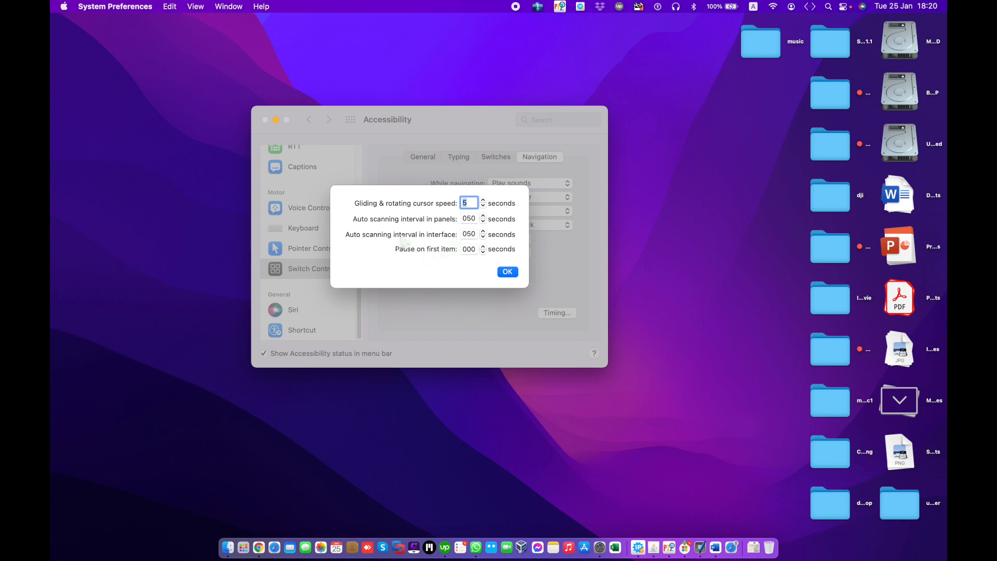
click(509, 273)
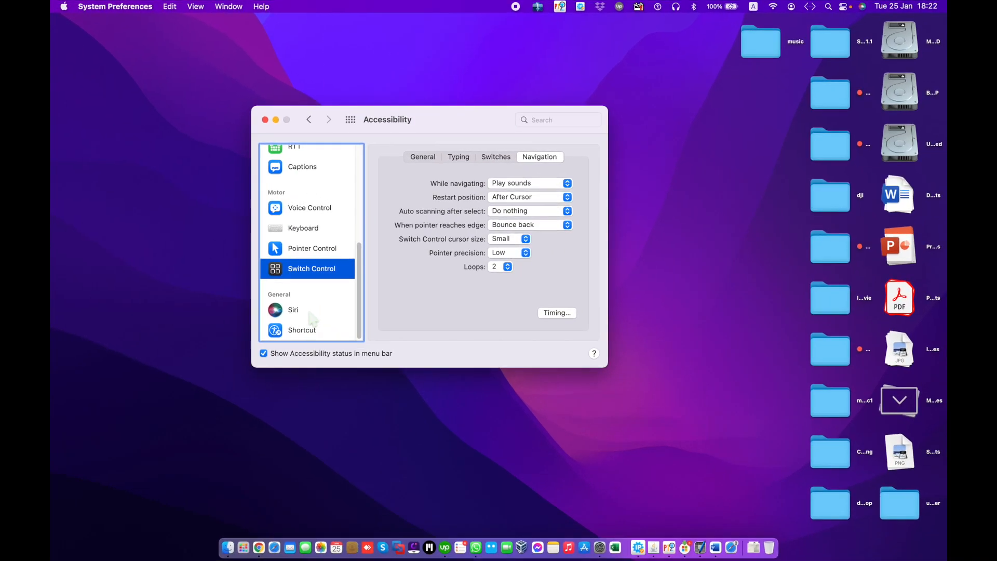
Step: View the Siri accessibility settings and review the full list of accessibility shortcuts
click(310, 314)
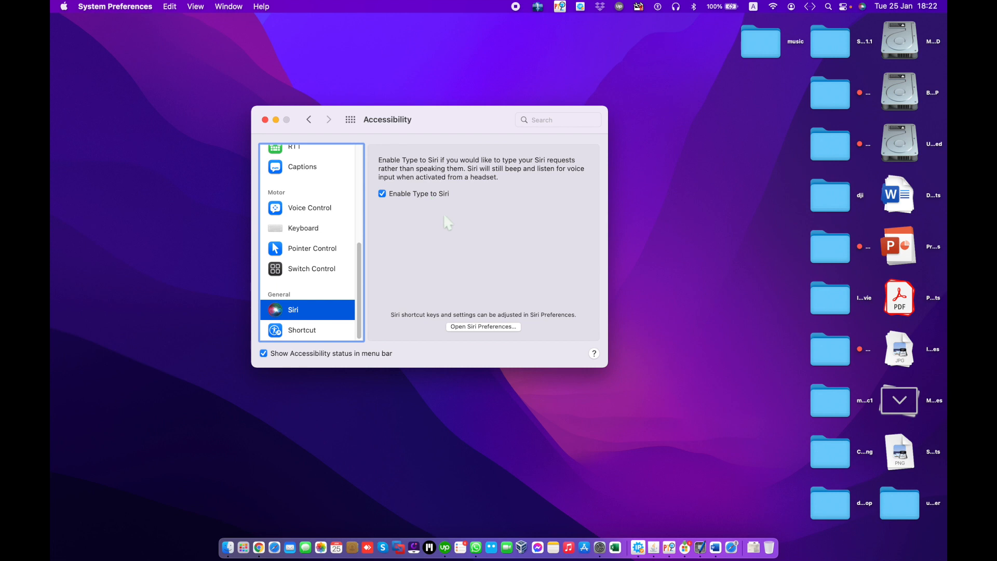
click(330, 334)
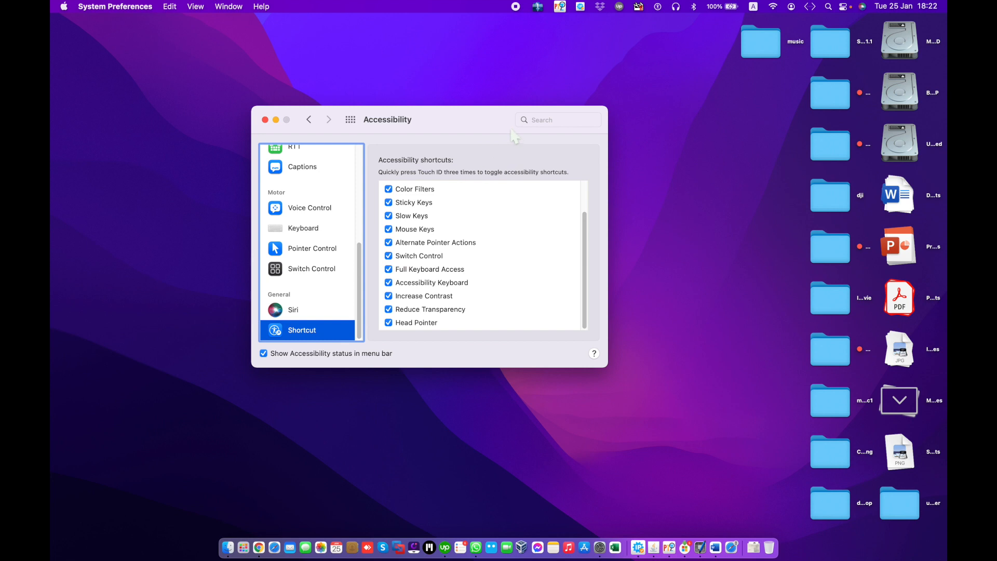
scroll(322, 314, down, 1)
scroll(418, 310, down, 1)
scroll(418, 311, up, 3)
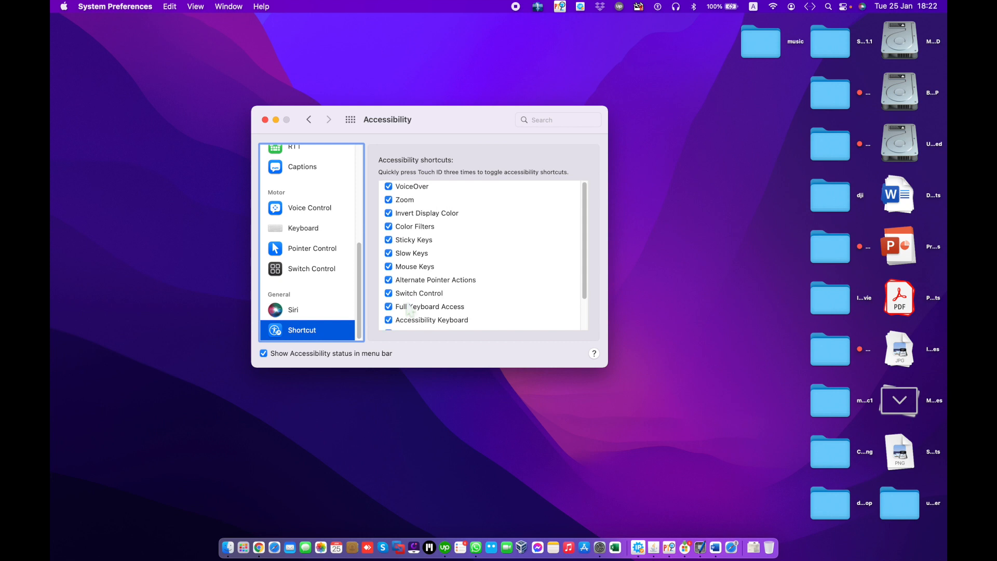
scroll(409, 311, down, 1)
scroll(409, 310, down, 2)
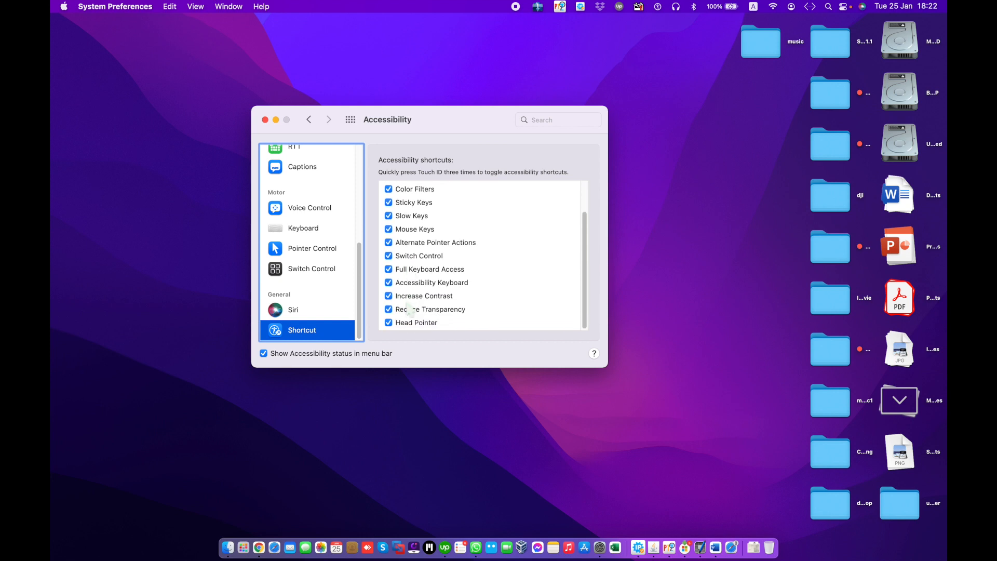
scroll(410, 310, up, 4)
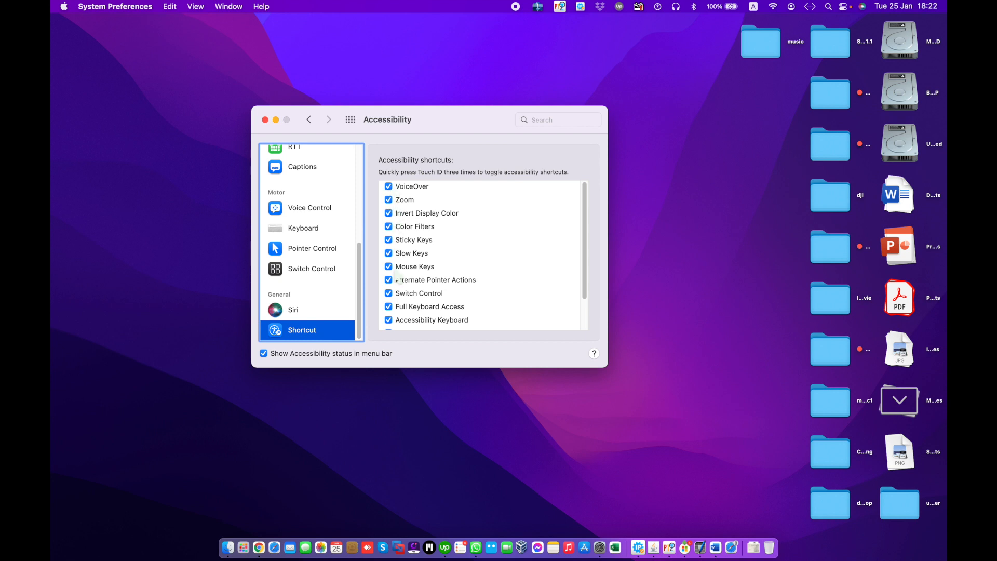
scroll(395, 279, down, 3)
scroll(397, 276, up, 3)
scroll(398, 277, down, 3)
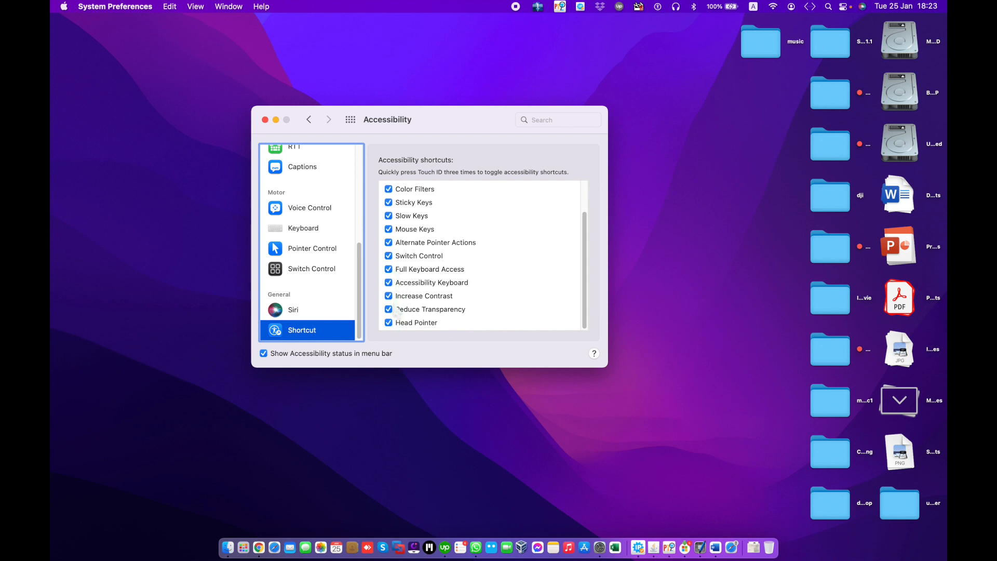
Step: Remove Switch Control from the accessibility shortcuts and check the Accessibility Shortcuts list in the menu bar
click(390, 257)
click(657, 6)
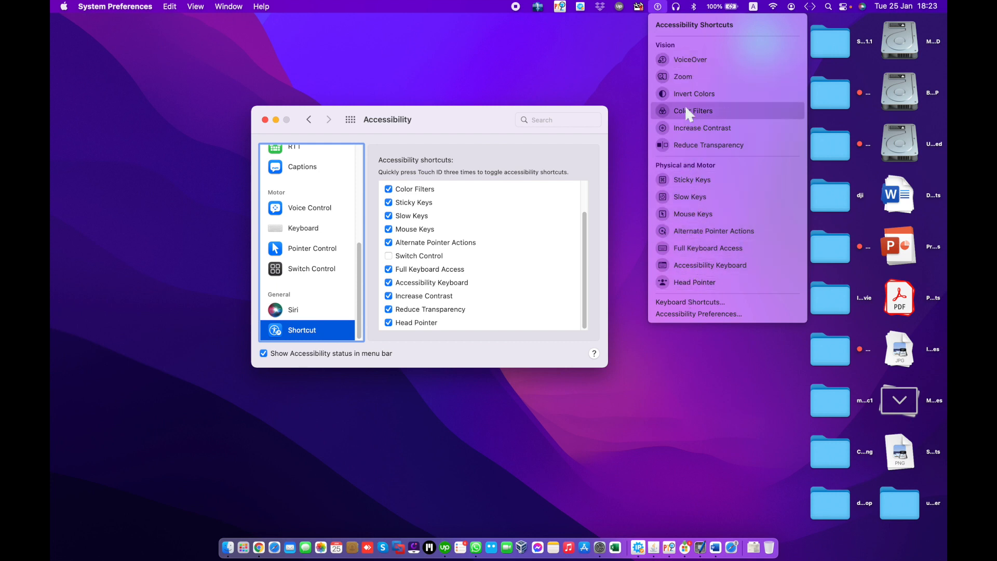
click(473, 146)
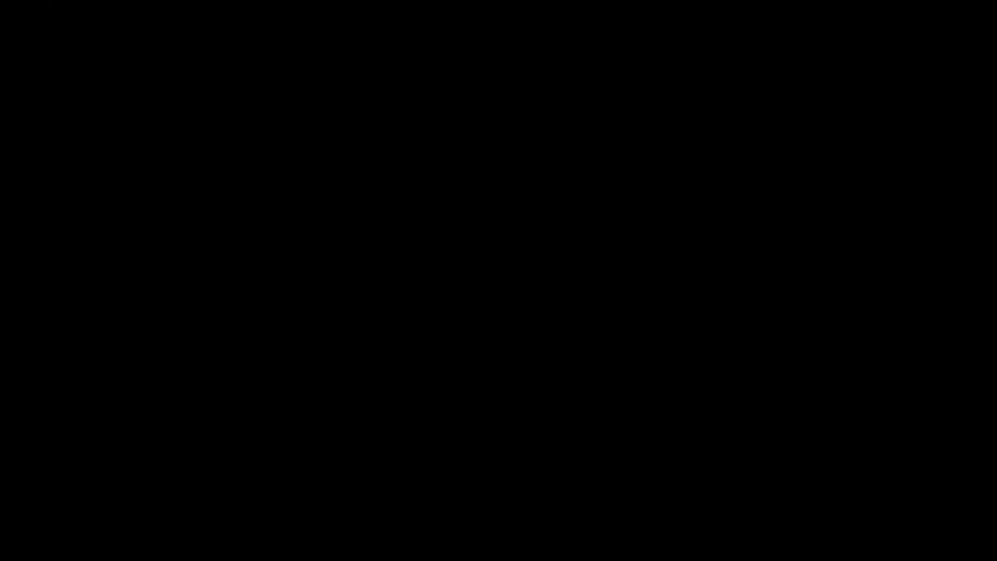